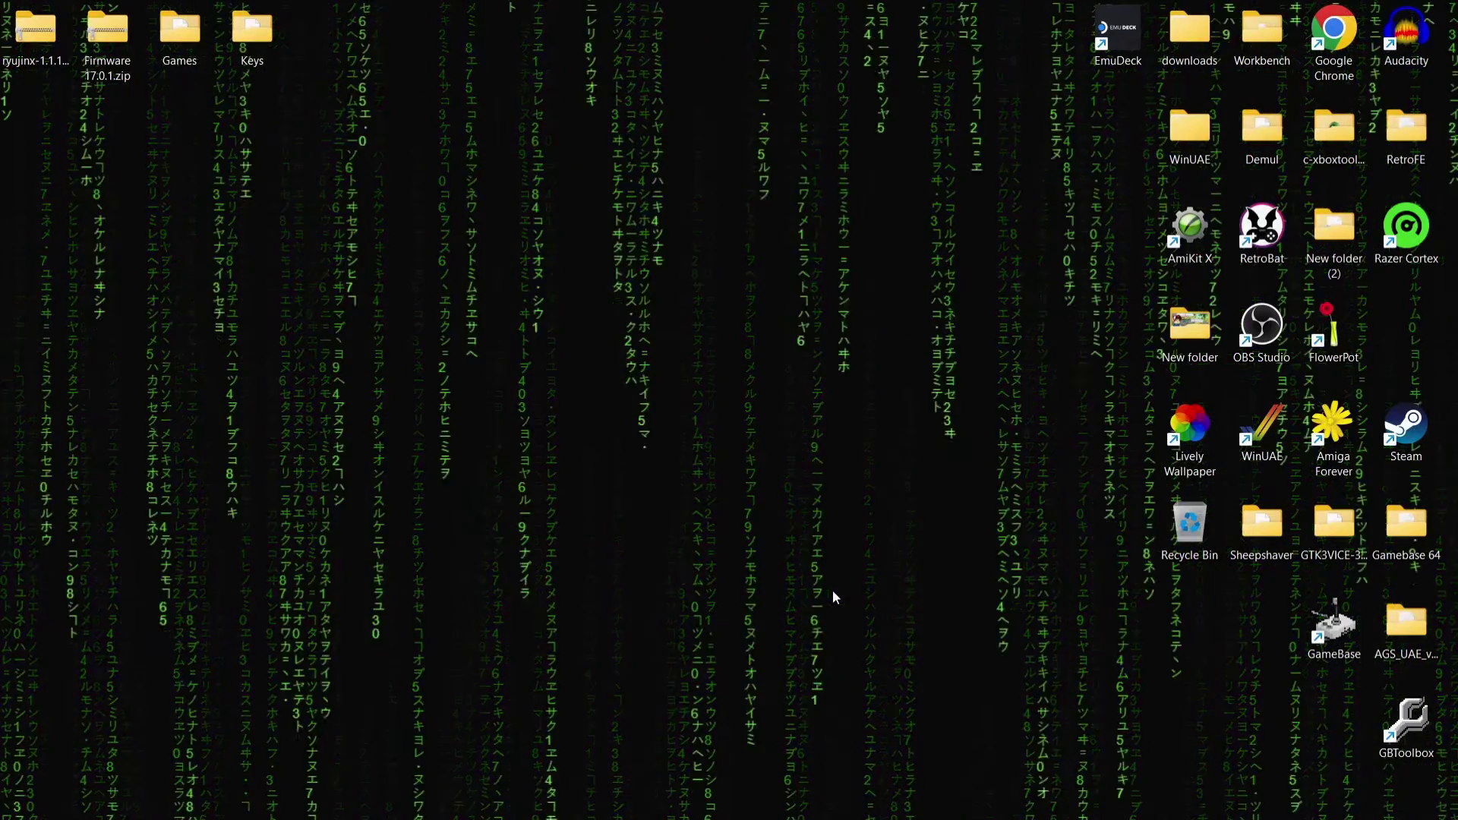
Switch to the browser and examine the Ryujinx-Games-List issues on GitHub for game compatibility statuses.
click(791, 796)
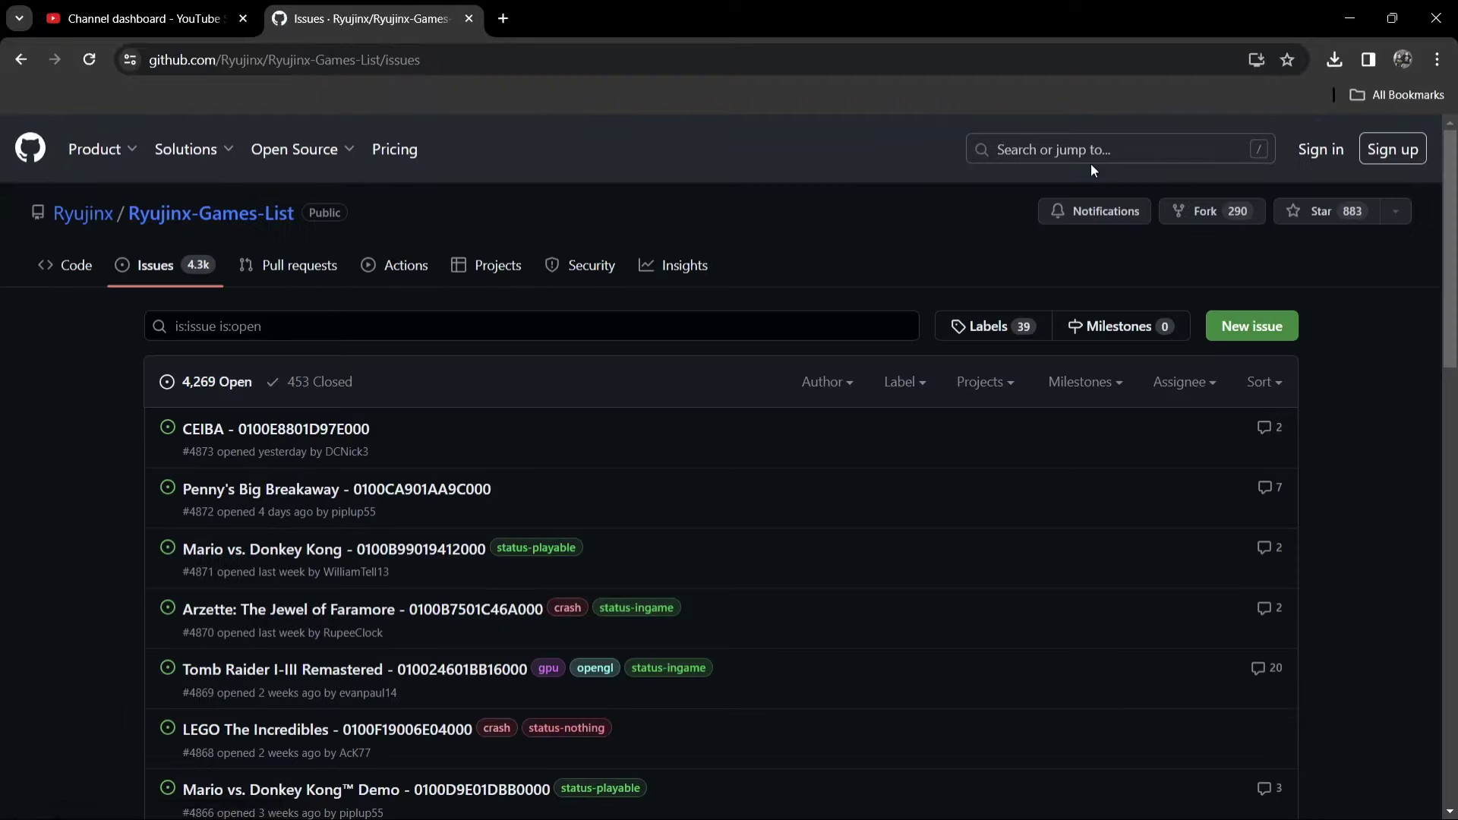
drag(1452, 230, 1453, 582)
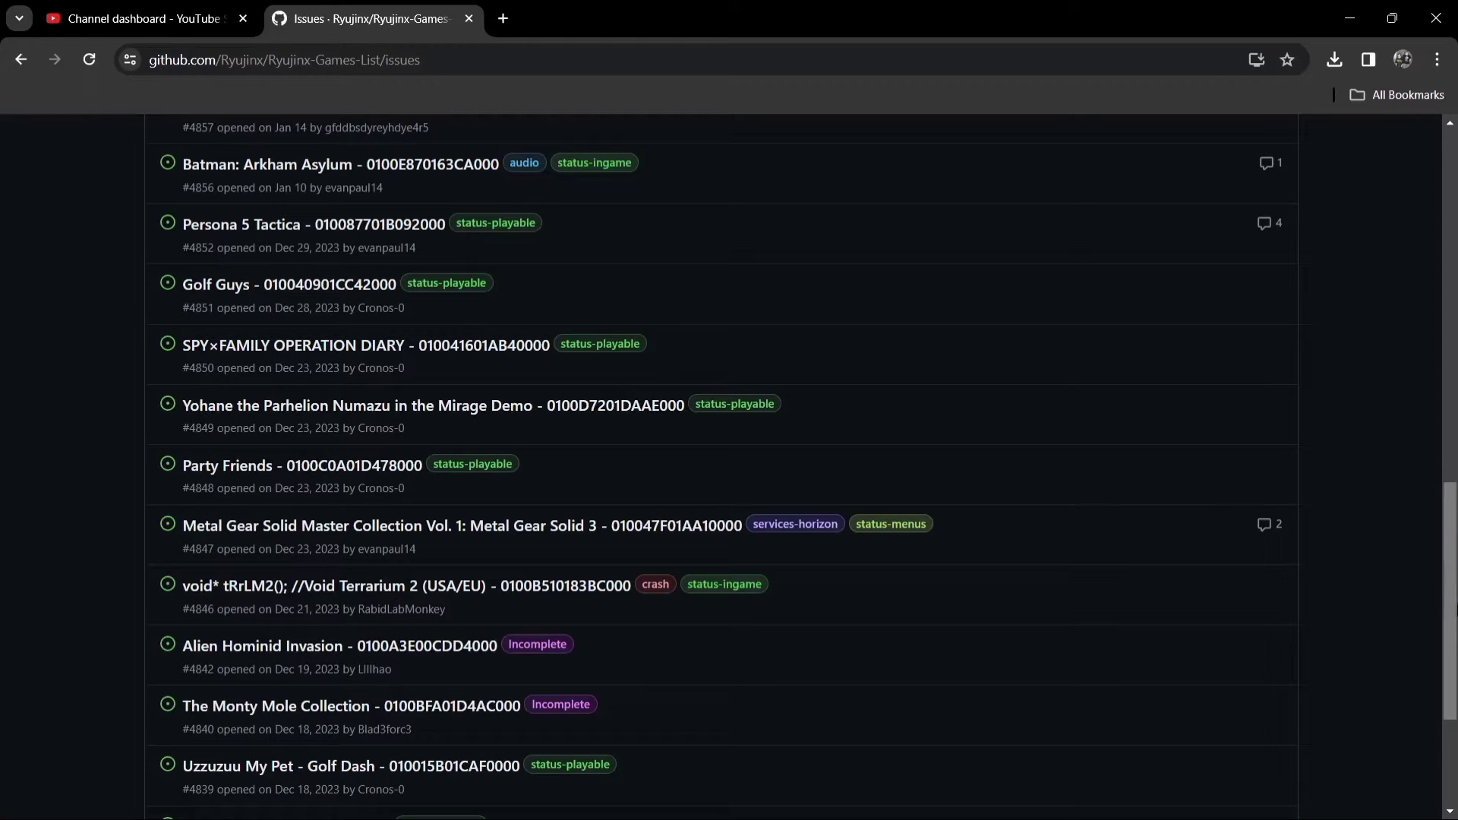
scroll(638, 661, down, 3)
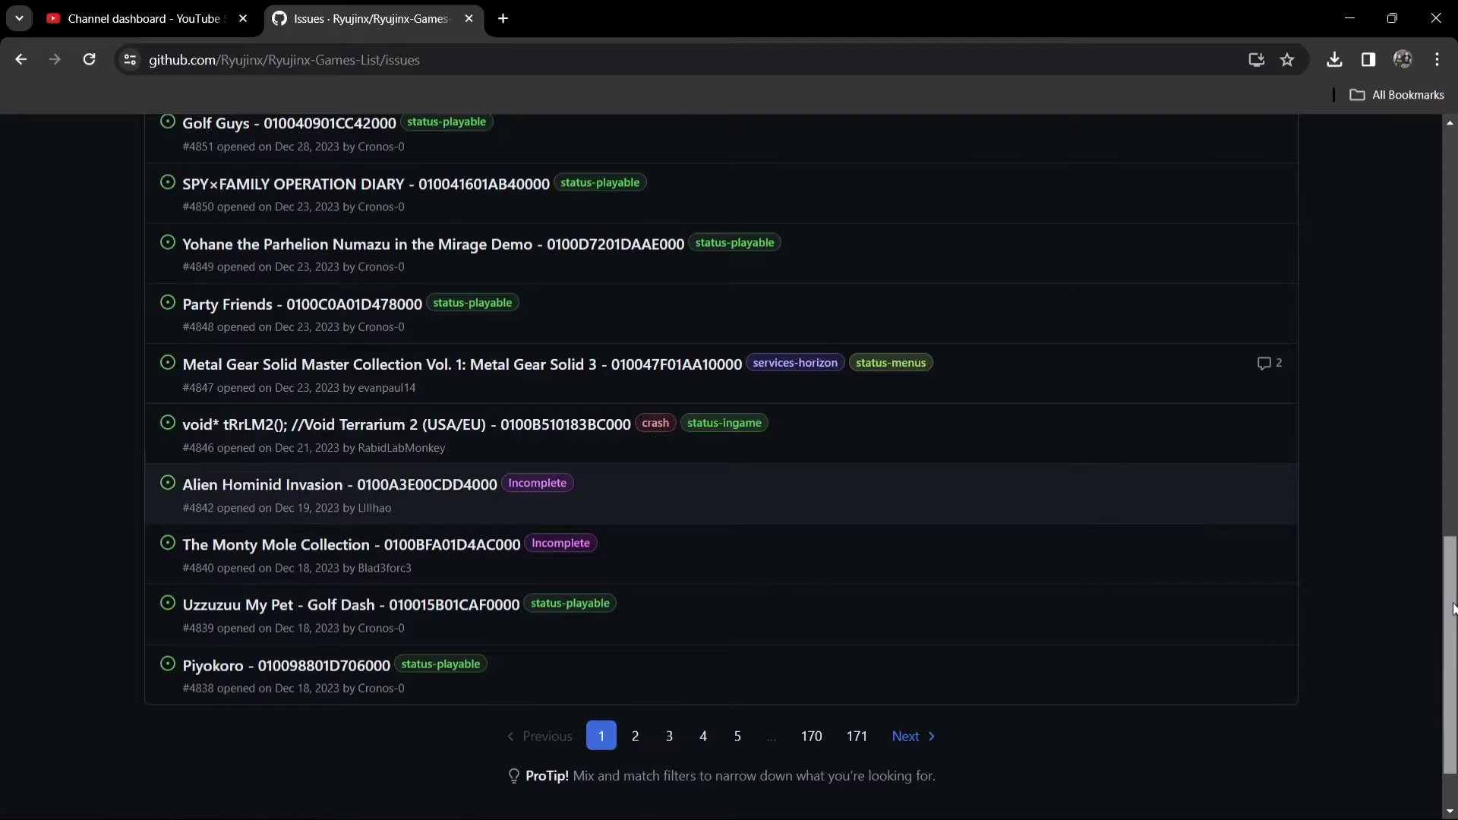
scroll(659, 486, up, 5)
scroll(660, 486, up, 8)
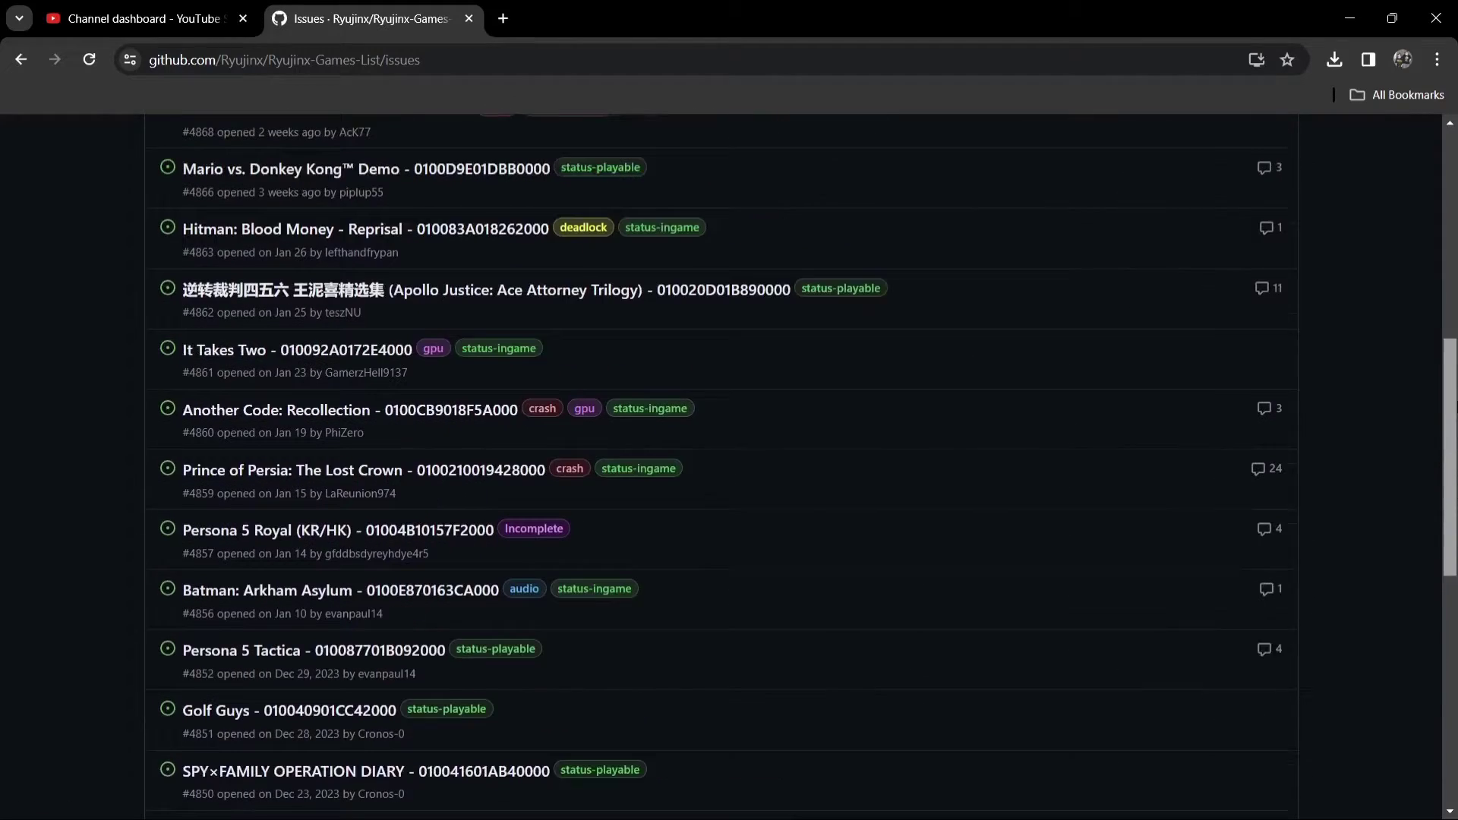
drag(1451, 308, 1453, 186)
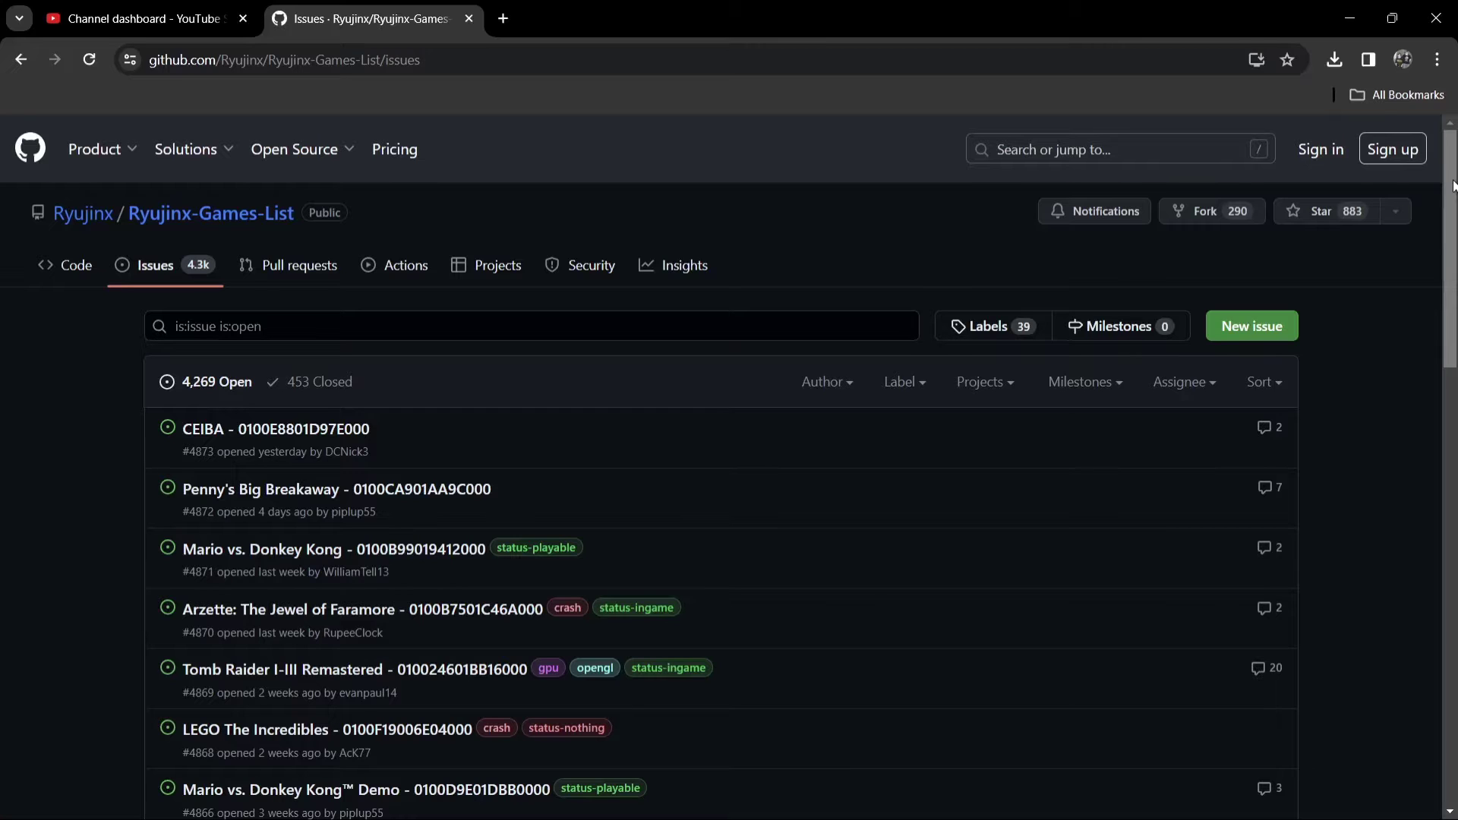
Return to the Ryujinx home page and go to its Download page.
click(20, 64)
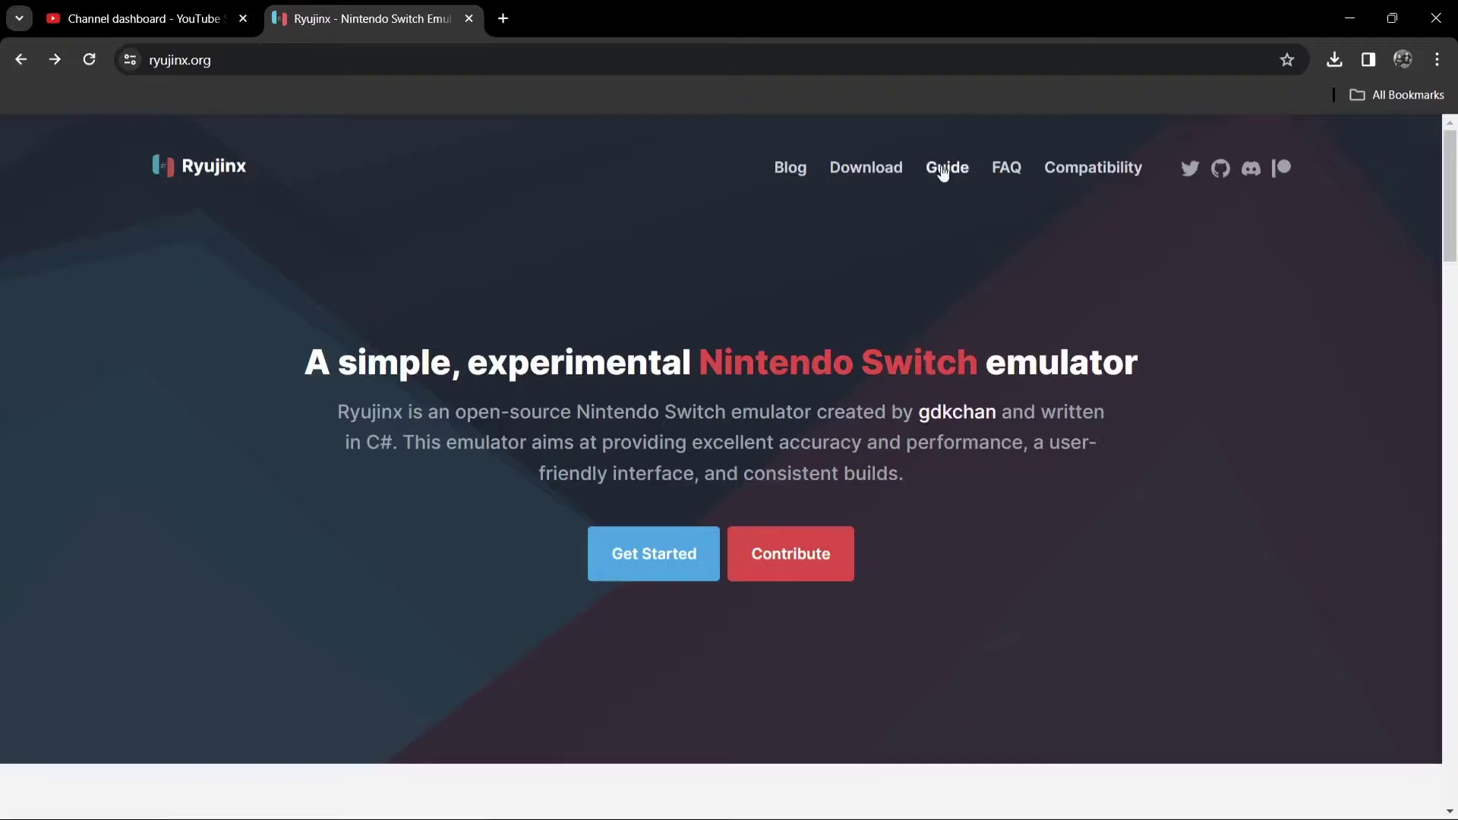
click(866, 168)
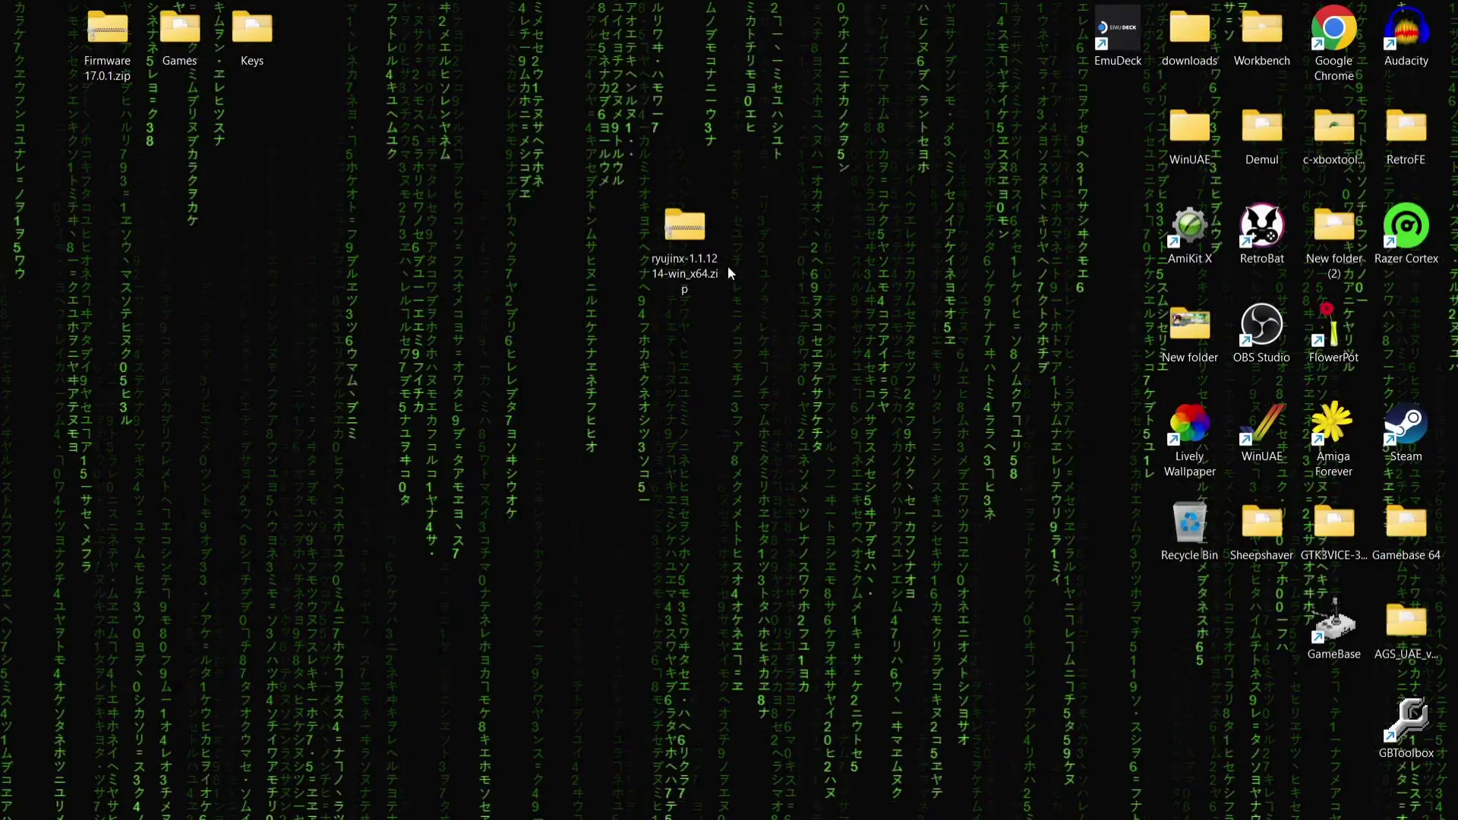
Extract the publish folder from ryujinx-1.1.1214-win_x64.zip onto the desktop and close the archive window.
double_click(685, 228)
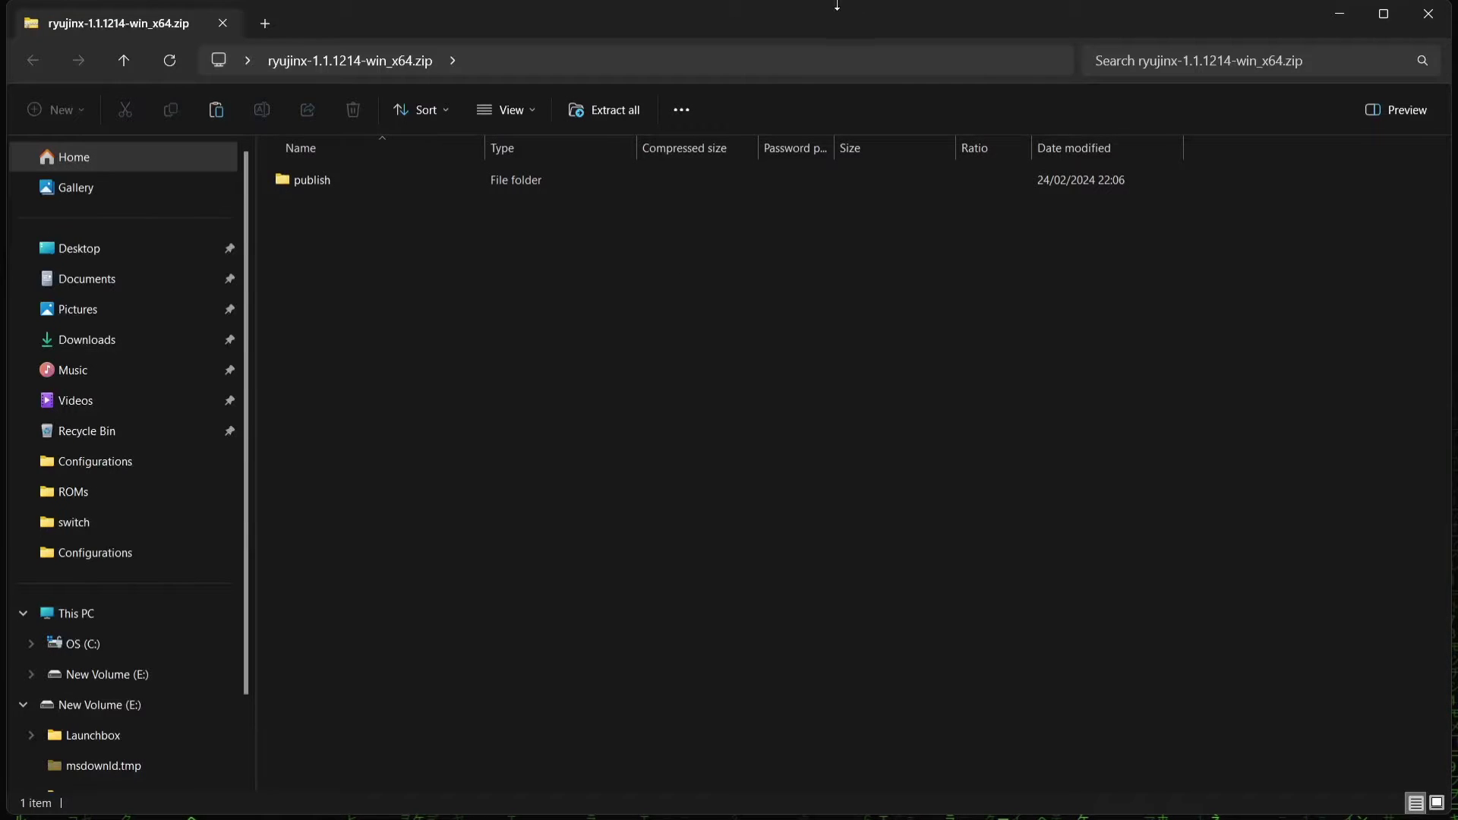
drag(837, 6, 1361, 162)
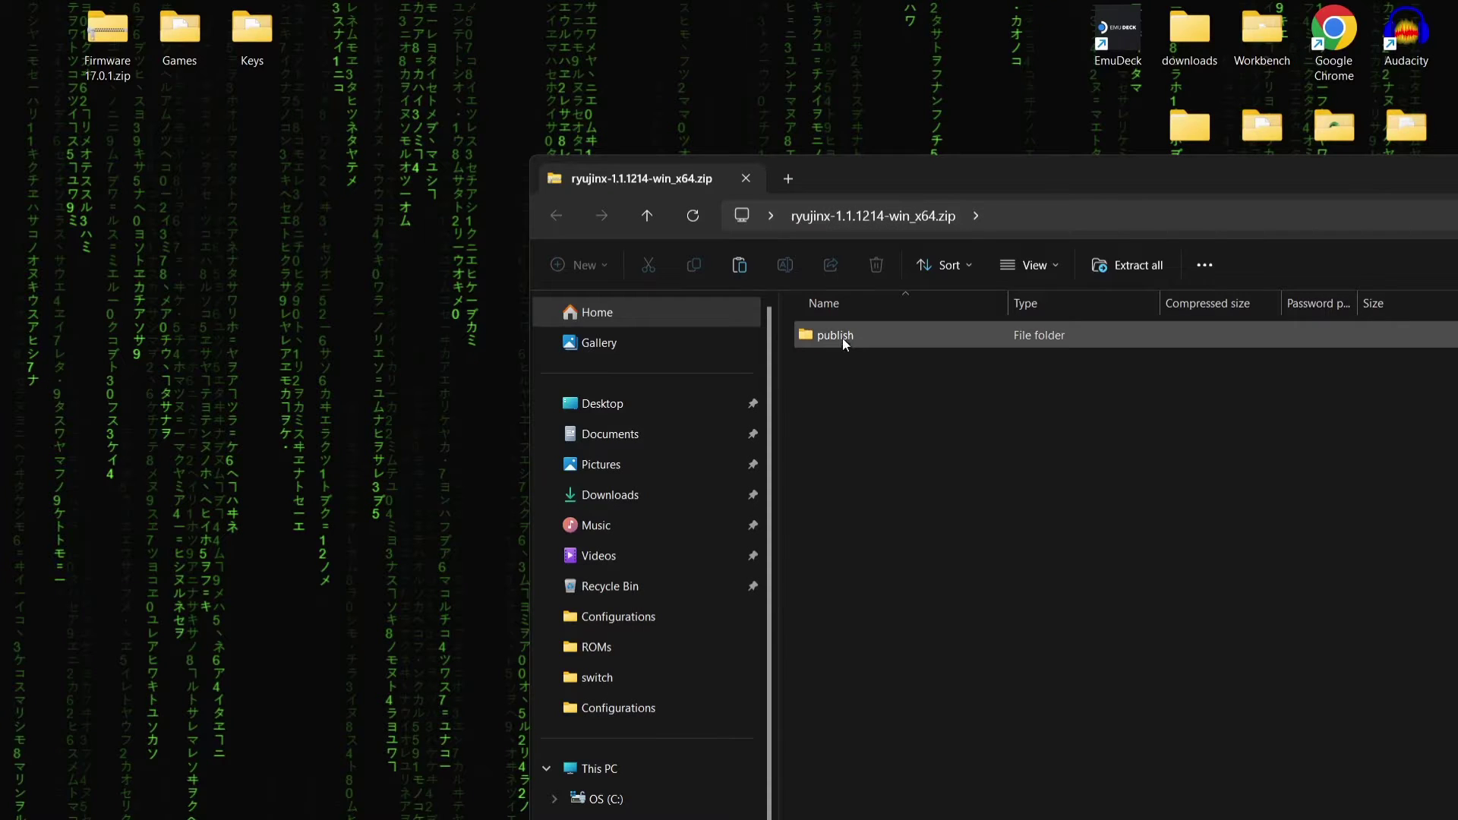
drag(837, 338, 318, 313)
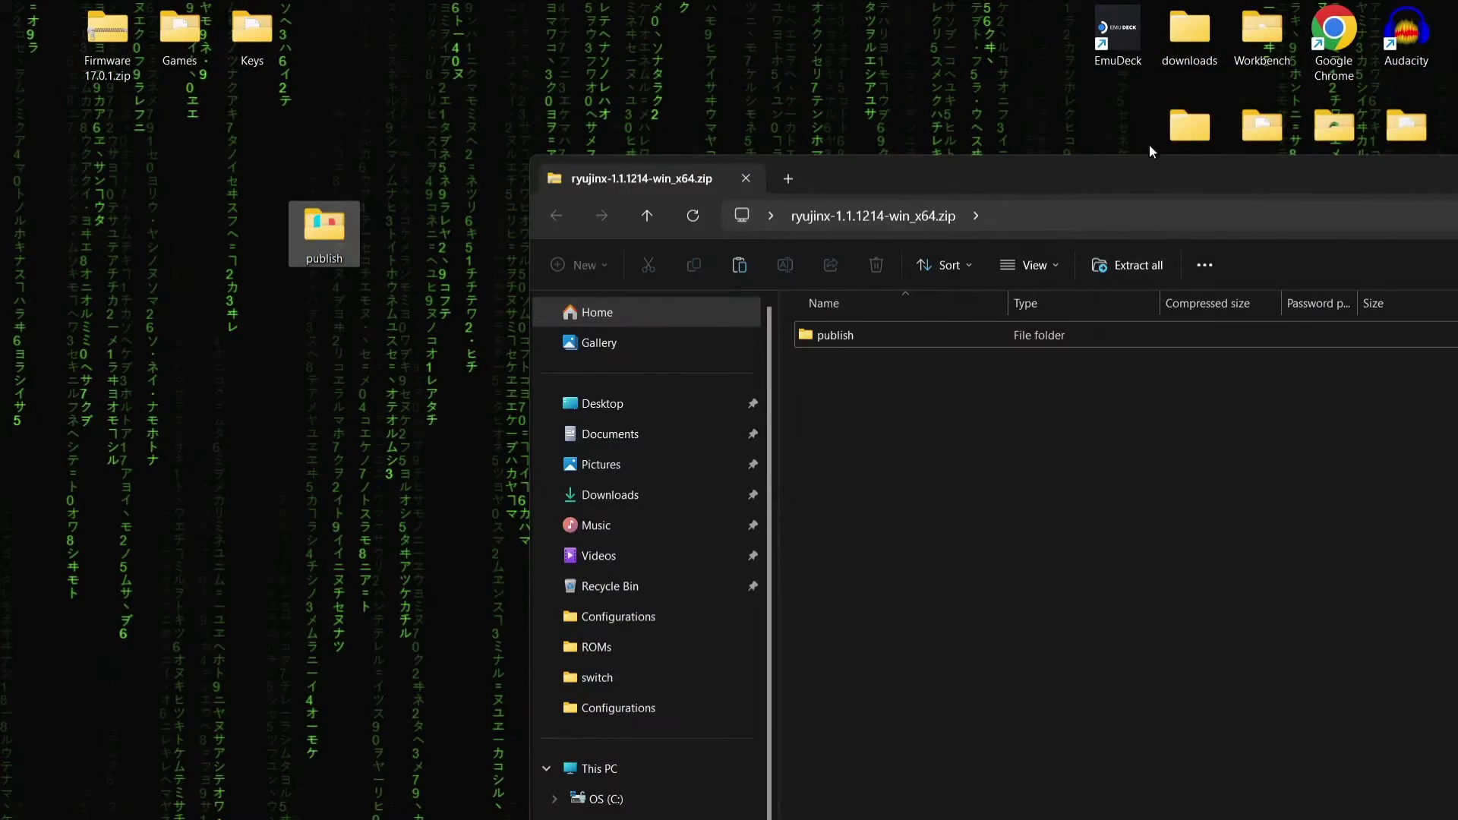
drag(1151, 167, 731, 161)
drag(1365, 166, 1101, 133)
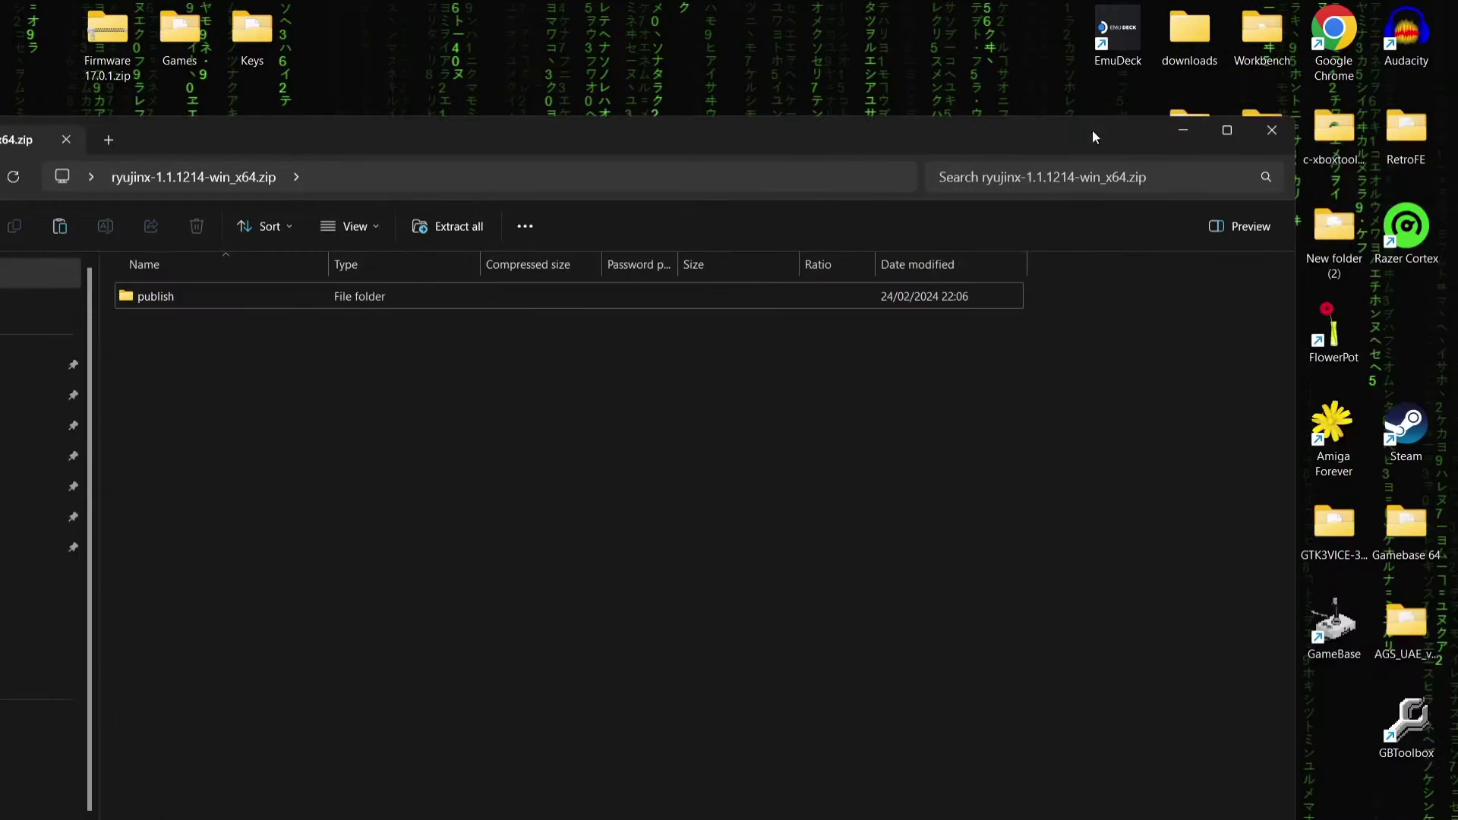
click(1257, 131)
click(649, 301)
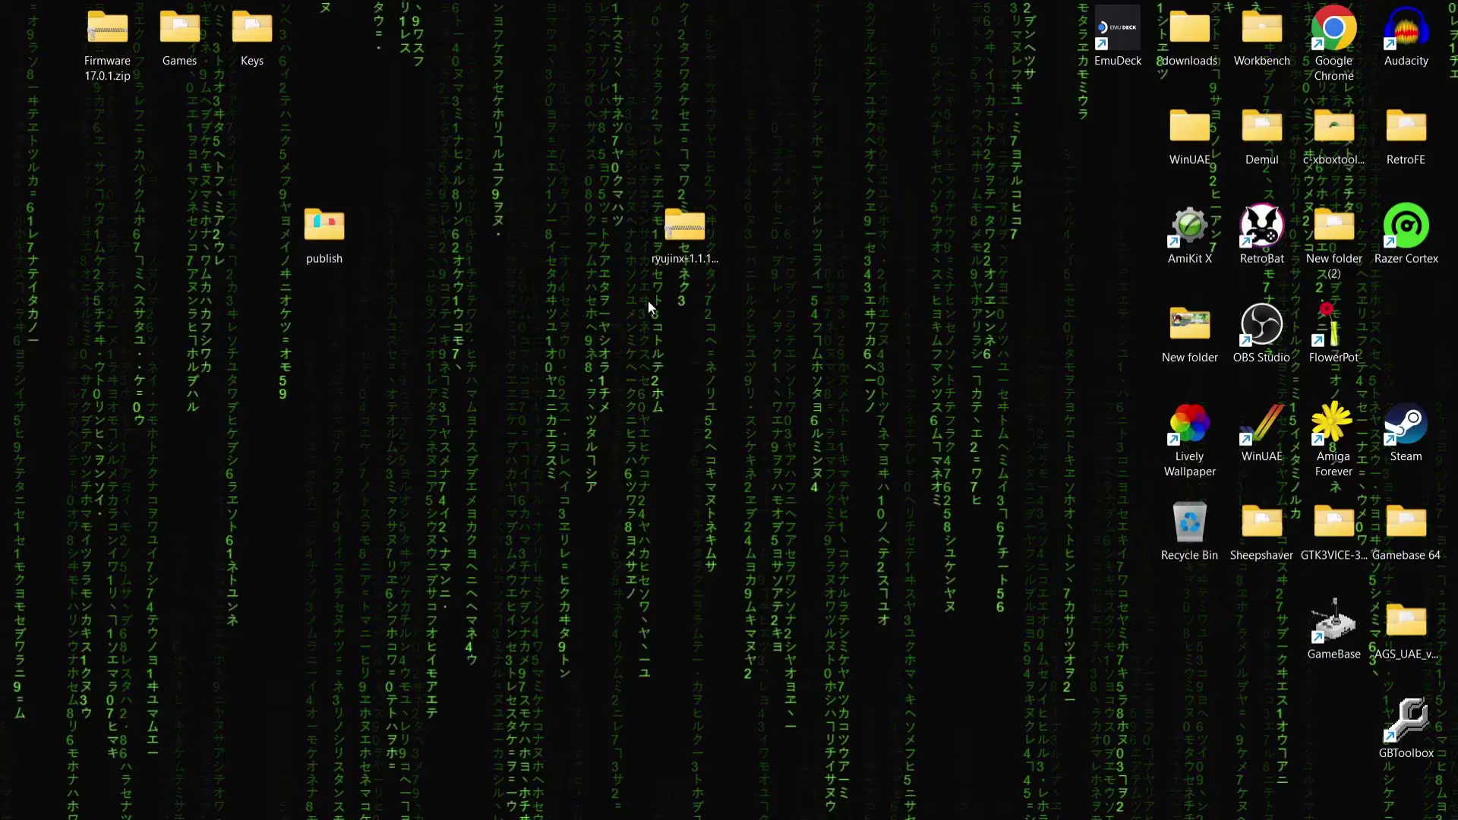
Delete the ryujinx-1.1.1214-win_x64.zip archive from the desktop.
click(700, 236)
right_click(700, 236)
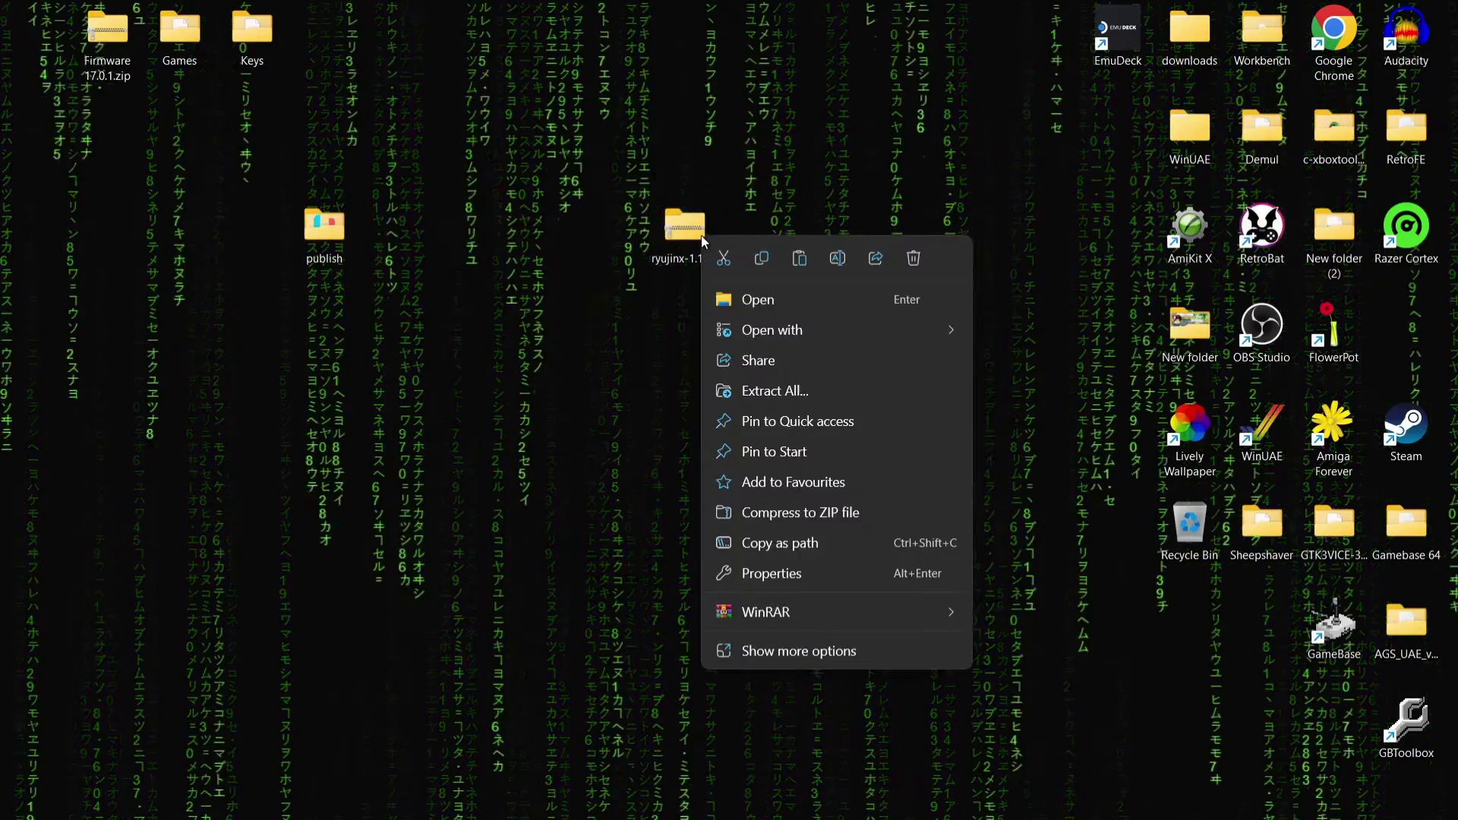
click(916, 258)
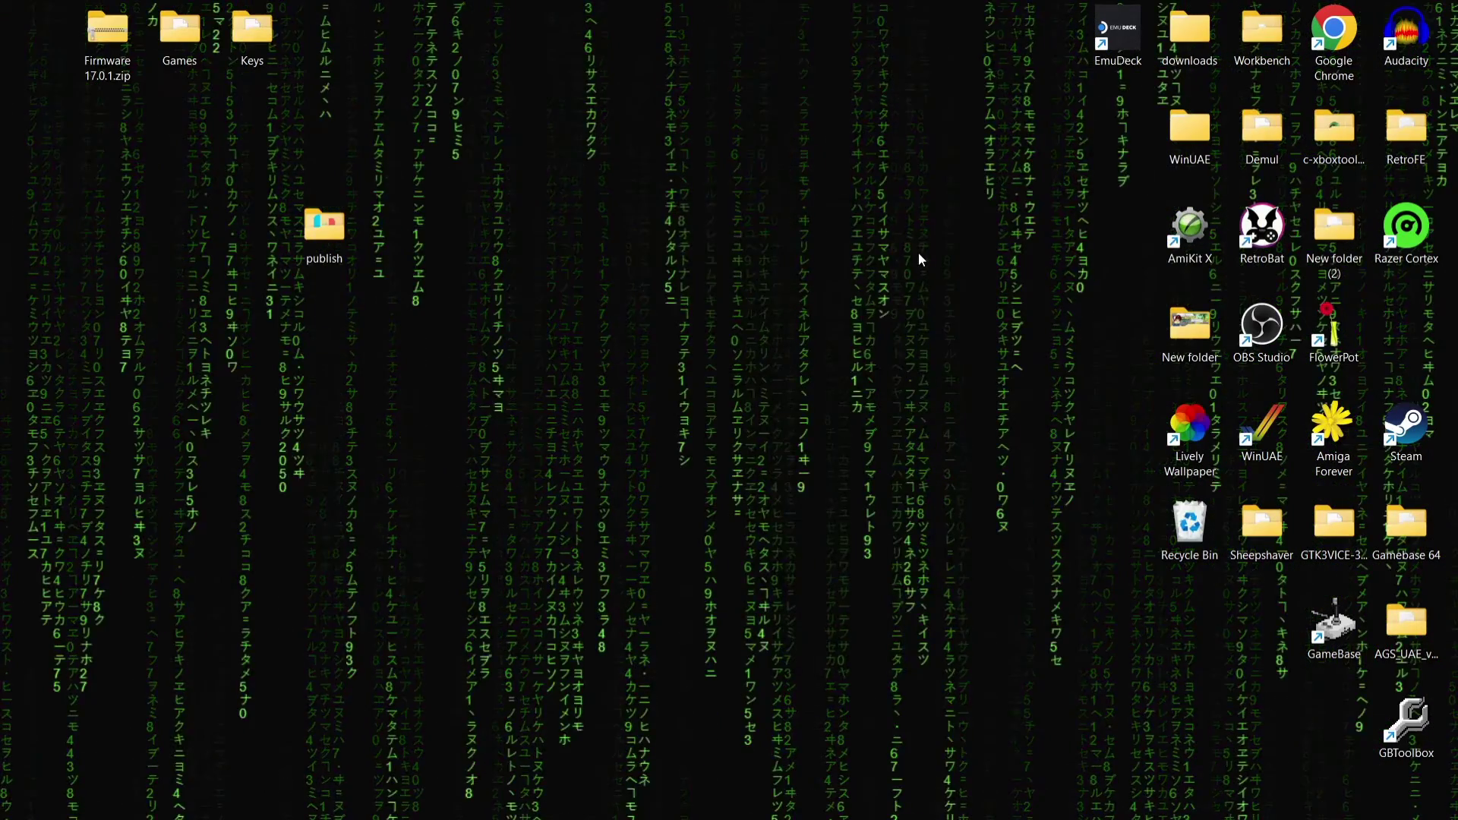
Open the publish folder, check the contents of the desktop Games folder, and move Games into publish.
double_click(326, 231)
drag(852, 48, 1152, 26)
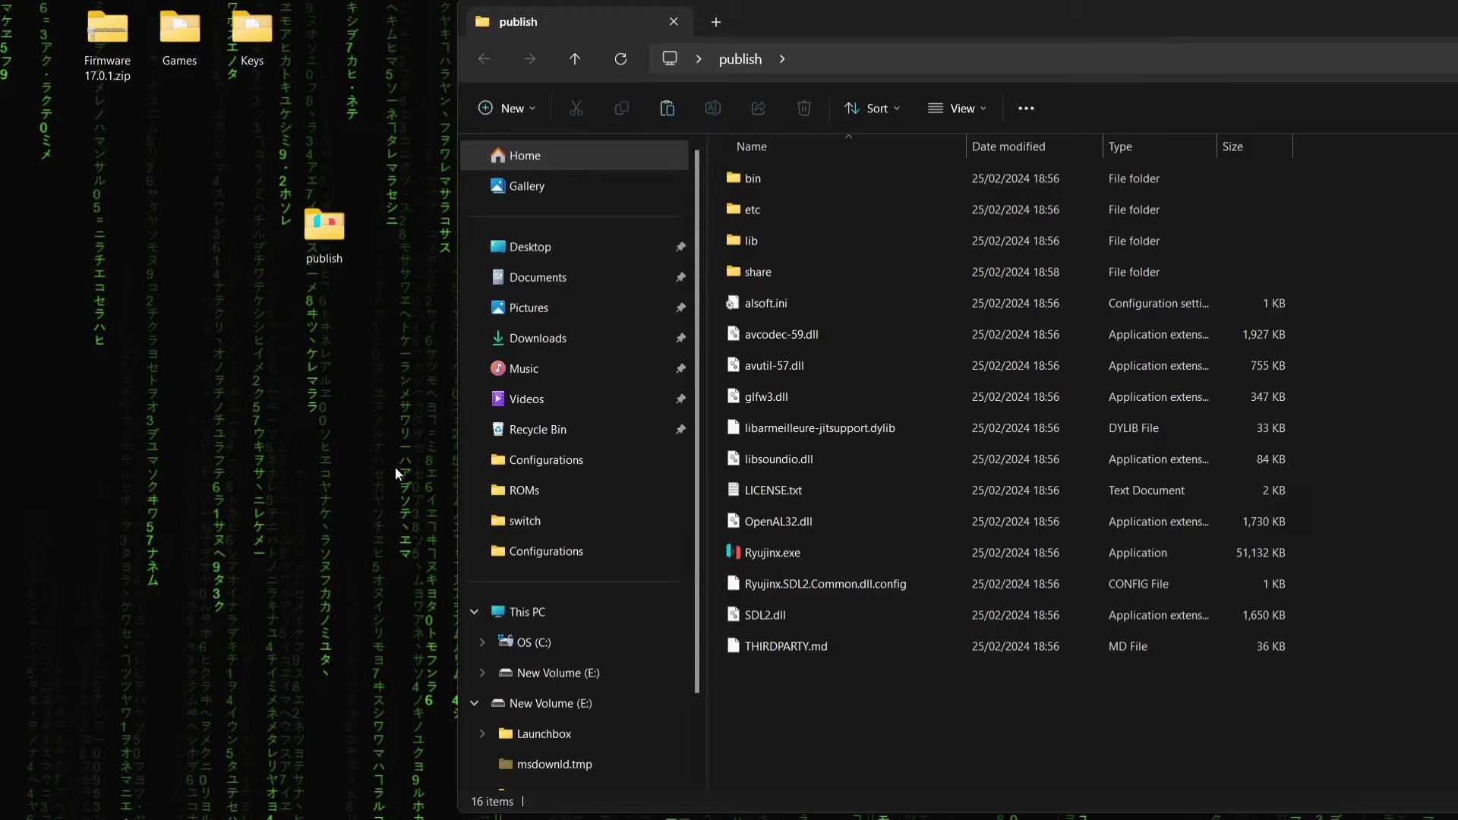
double_click(182, 29)
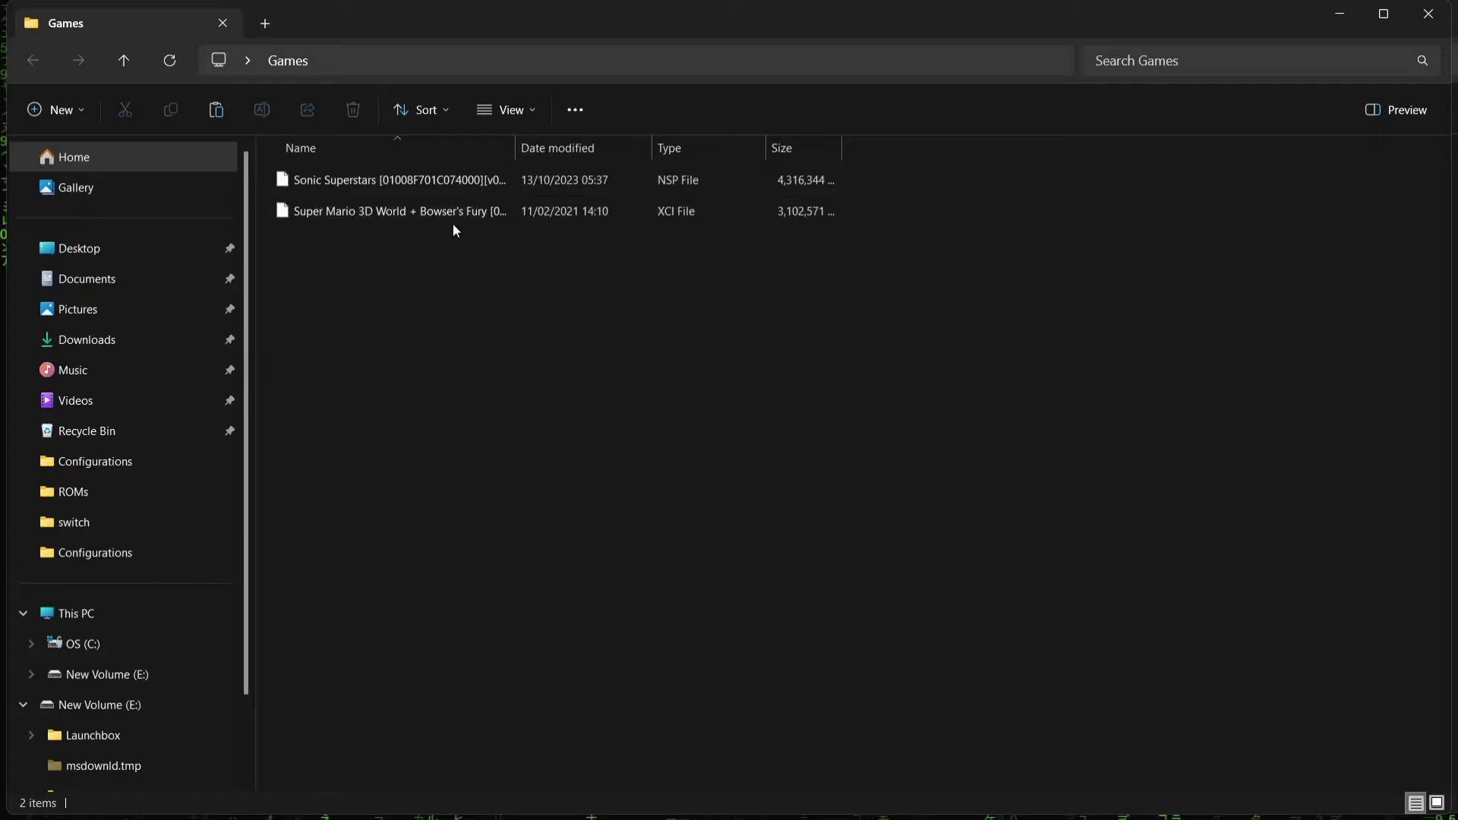
click(1444, 19)
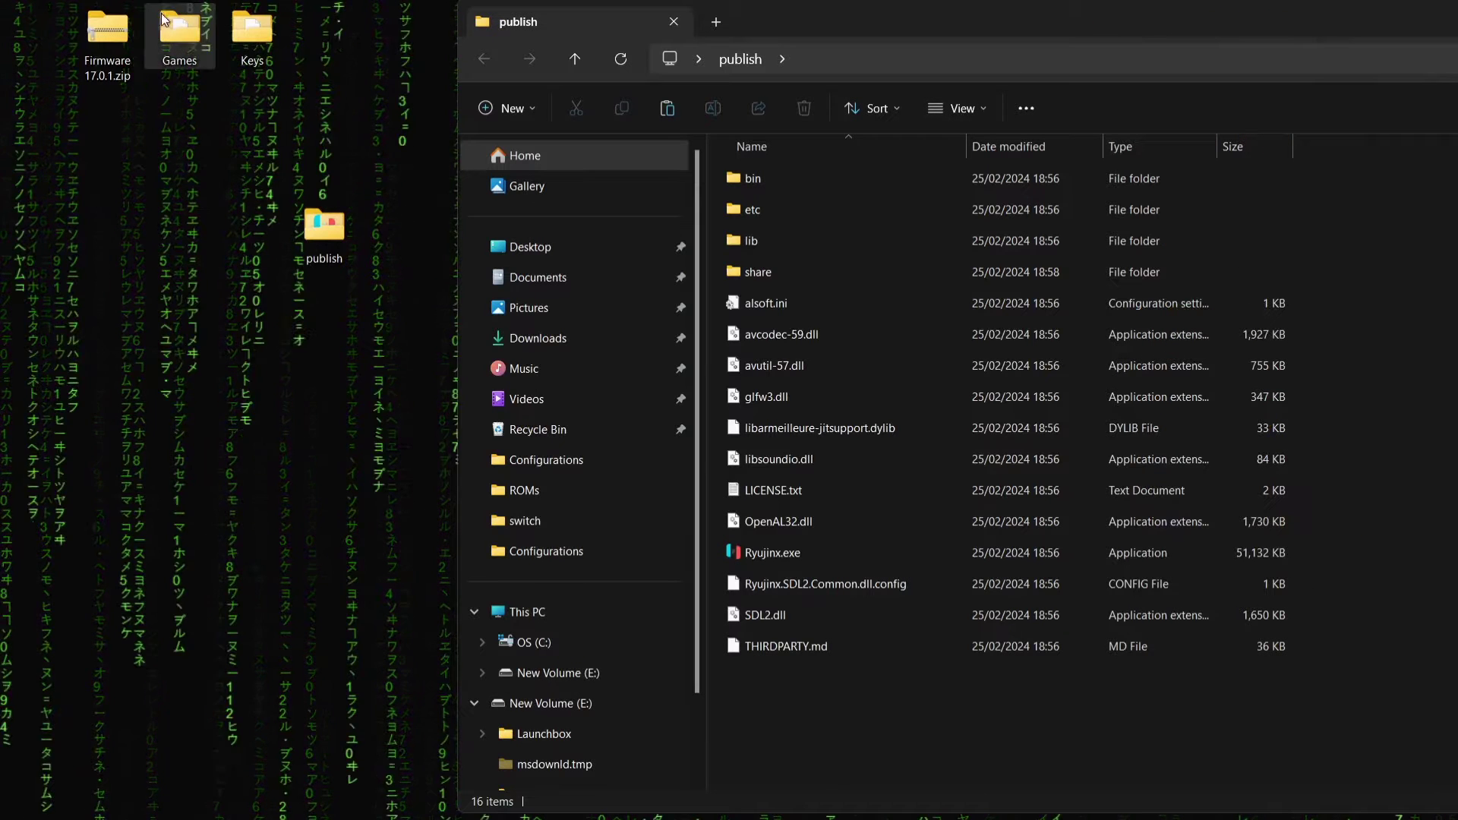
drag(164, 21, 854, 691)
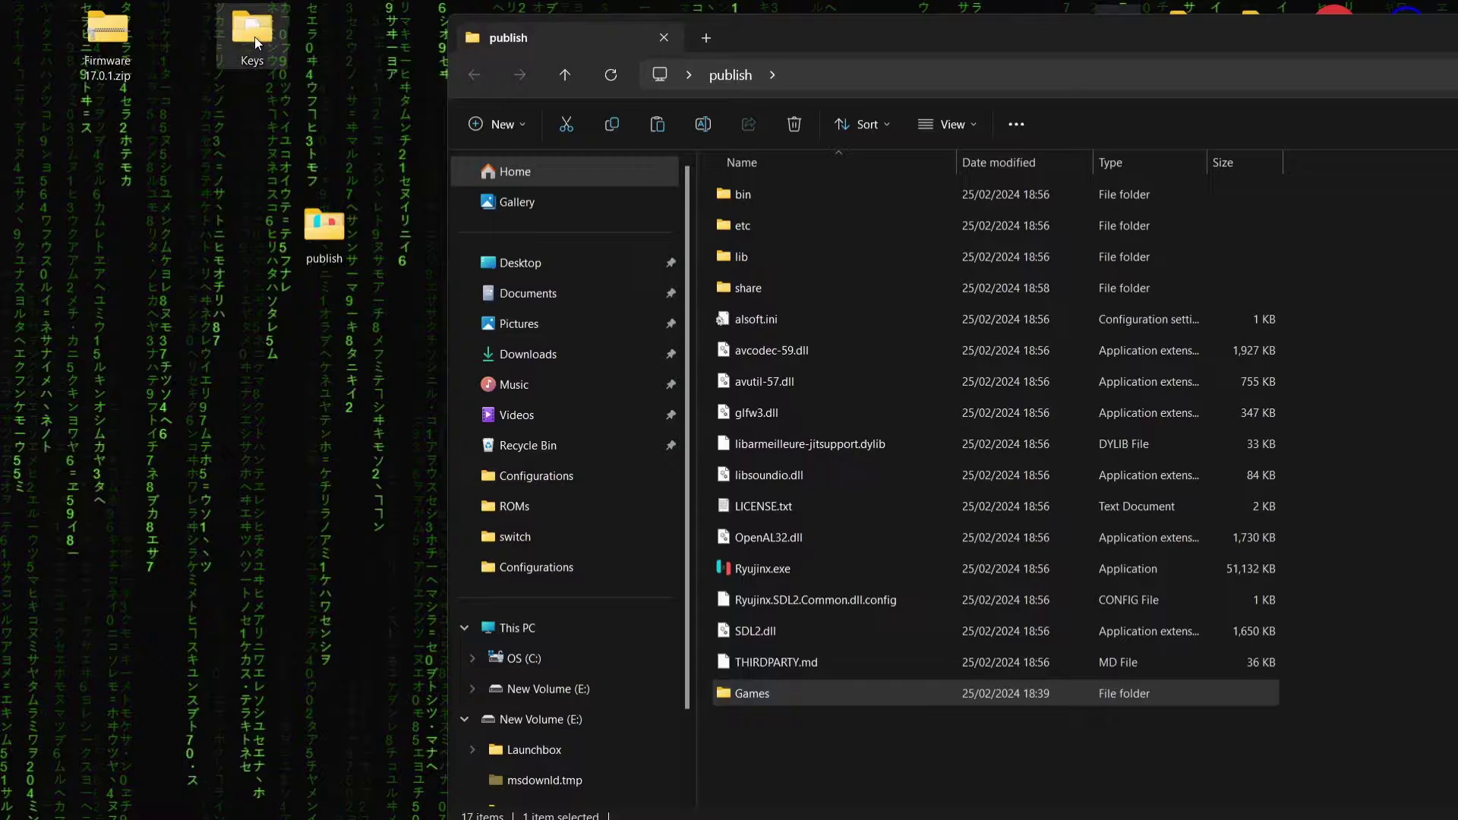
Check the key files in the desktop Keys folder and move that folder into the publish folder.
double_click(253, 36)
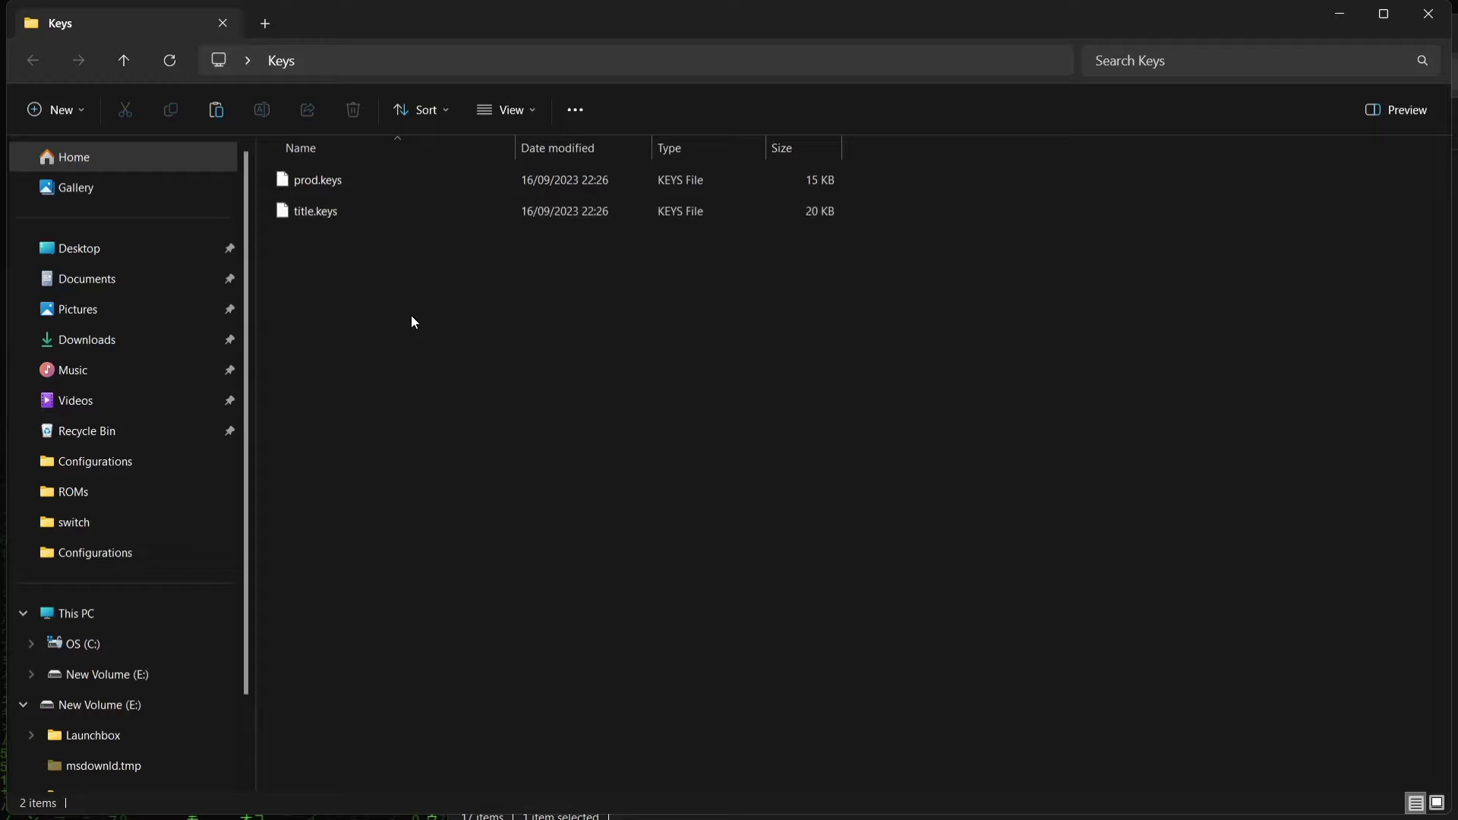
click(1429, 14)
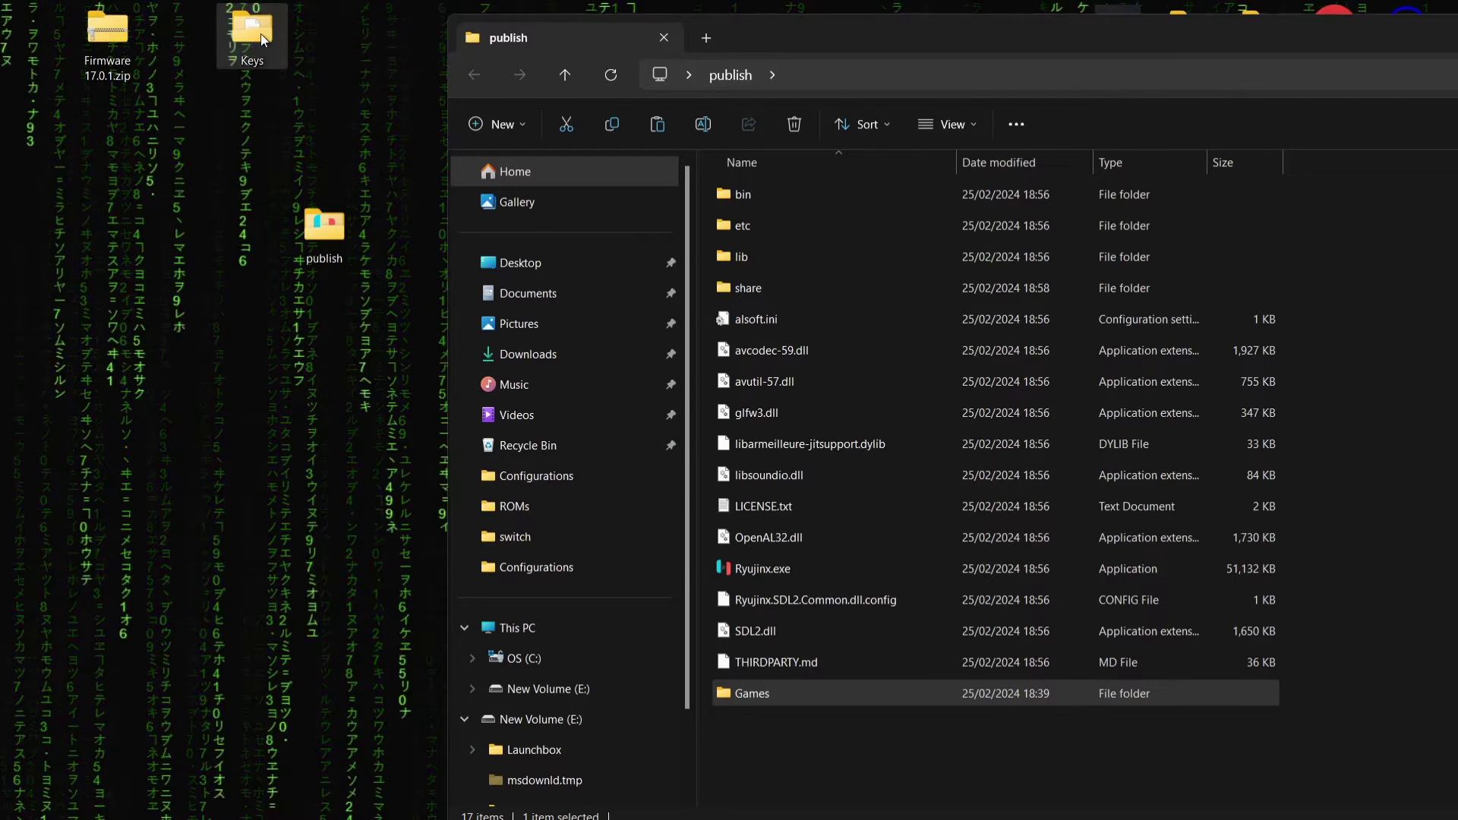
drag(262, 34, 881, 749)
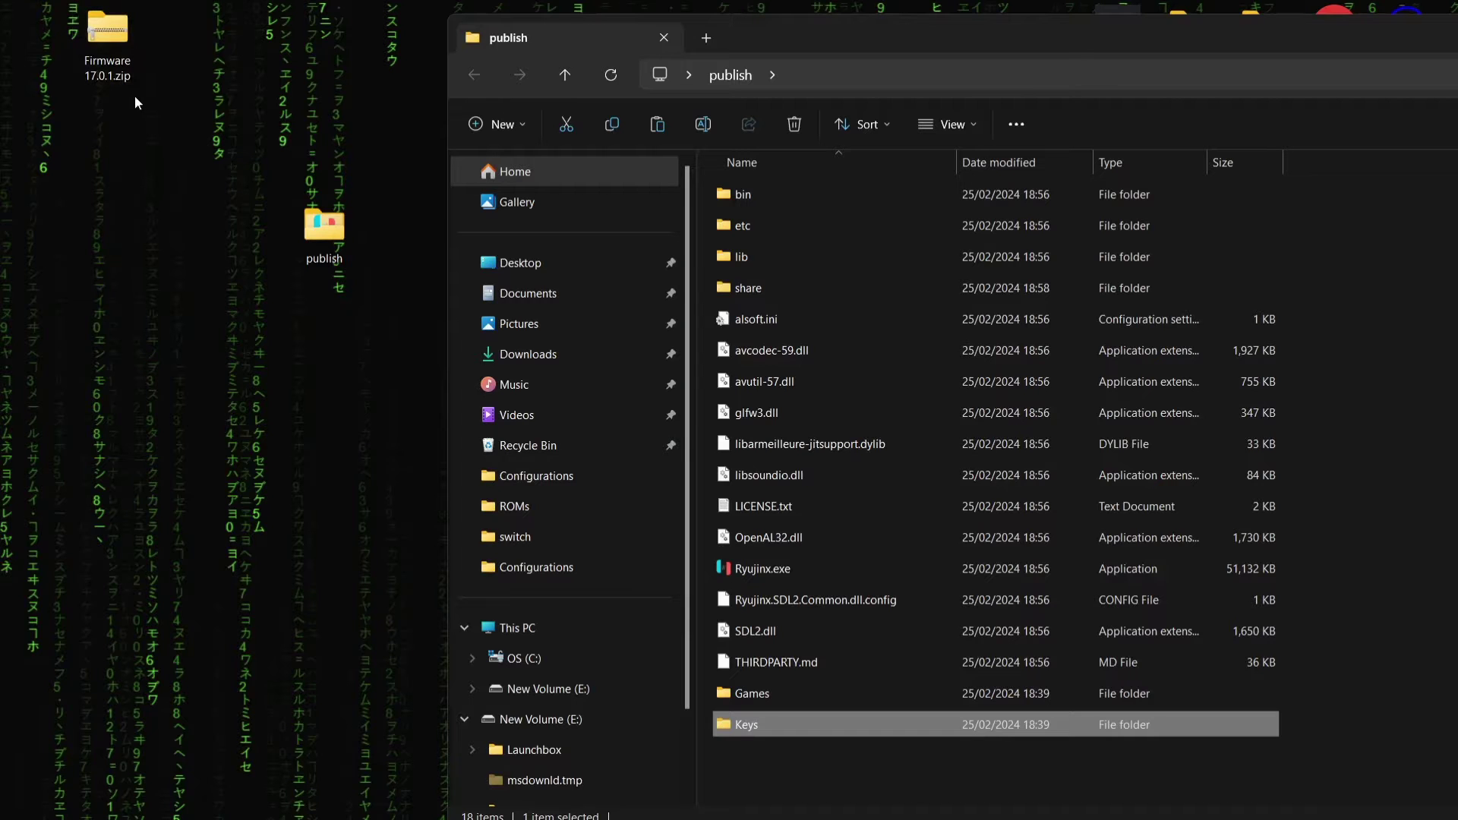
Move Firmware 17.0.1.zip from the desktop into the publish folder and look through the archive's contents.
drag(111, 33, 800, 763)
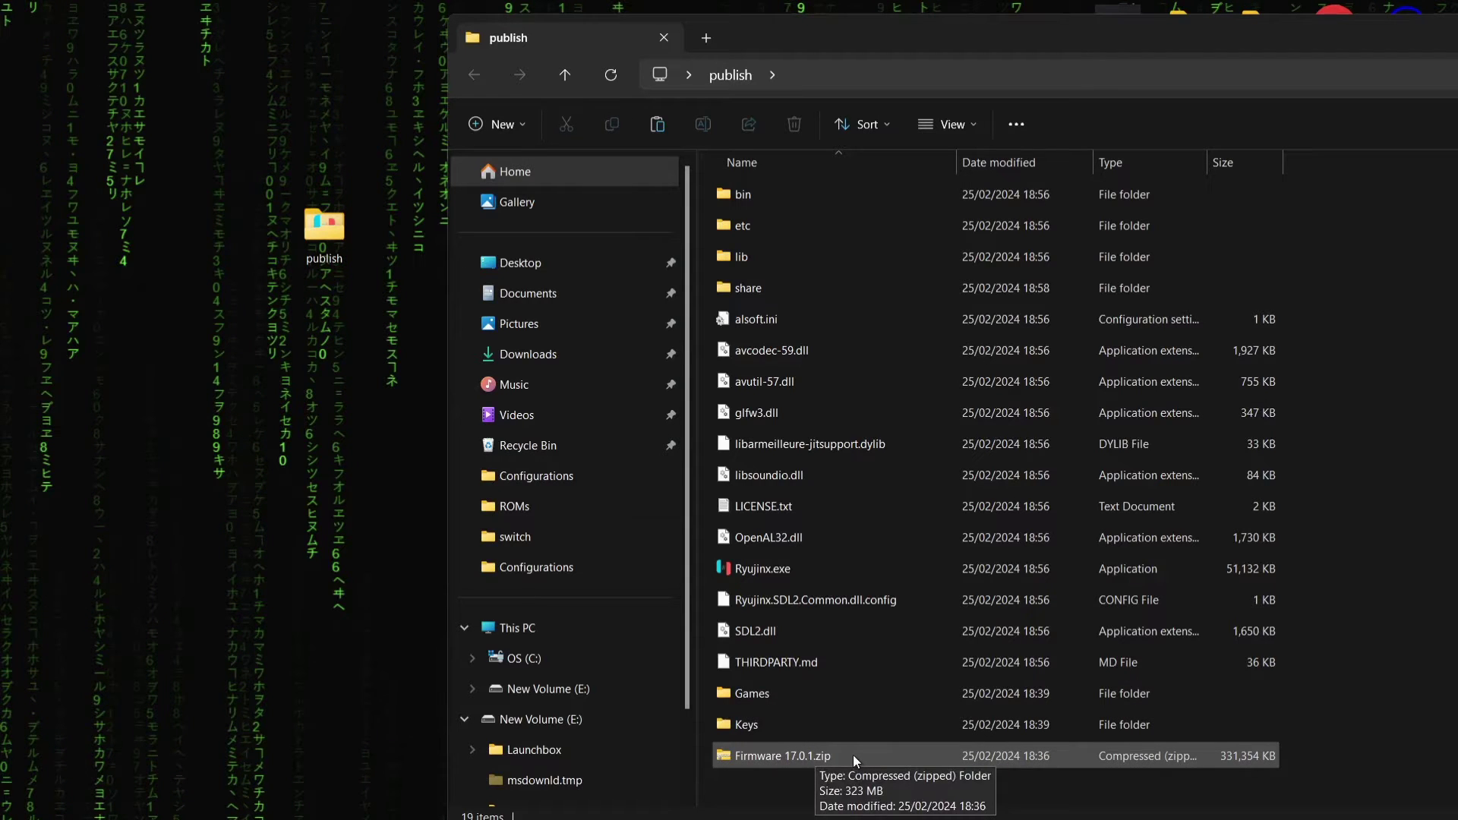
double_click(969, 763)
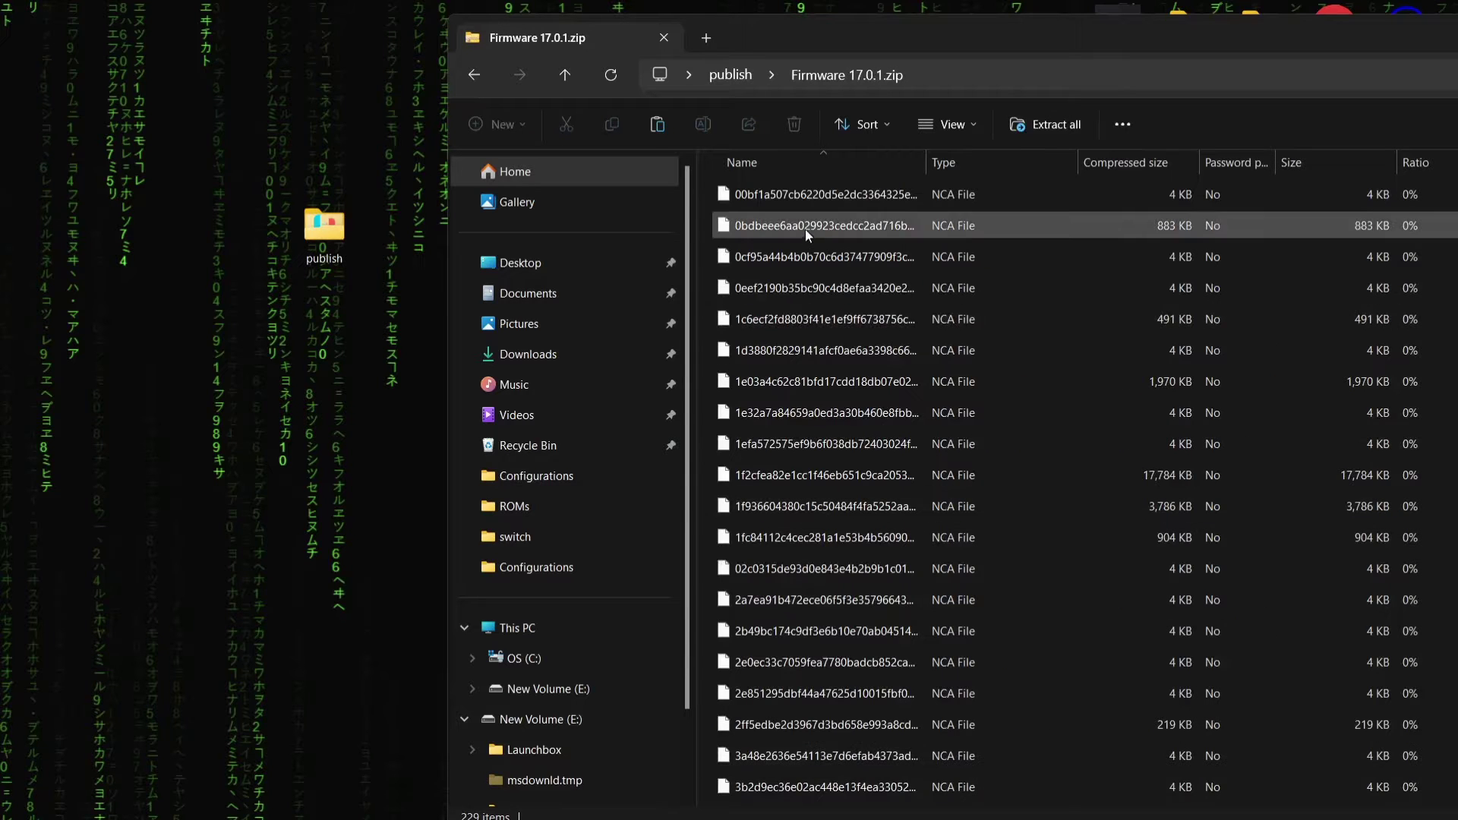
click(477, 83)
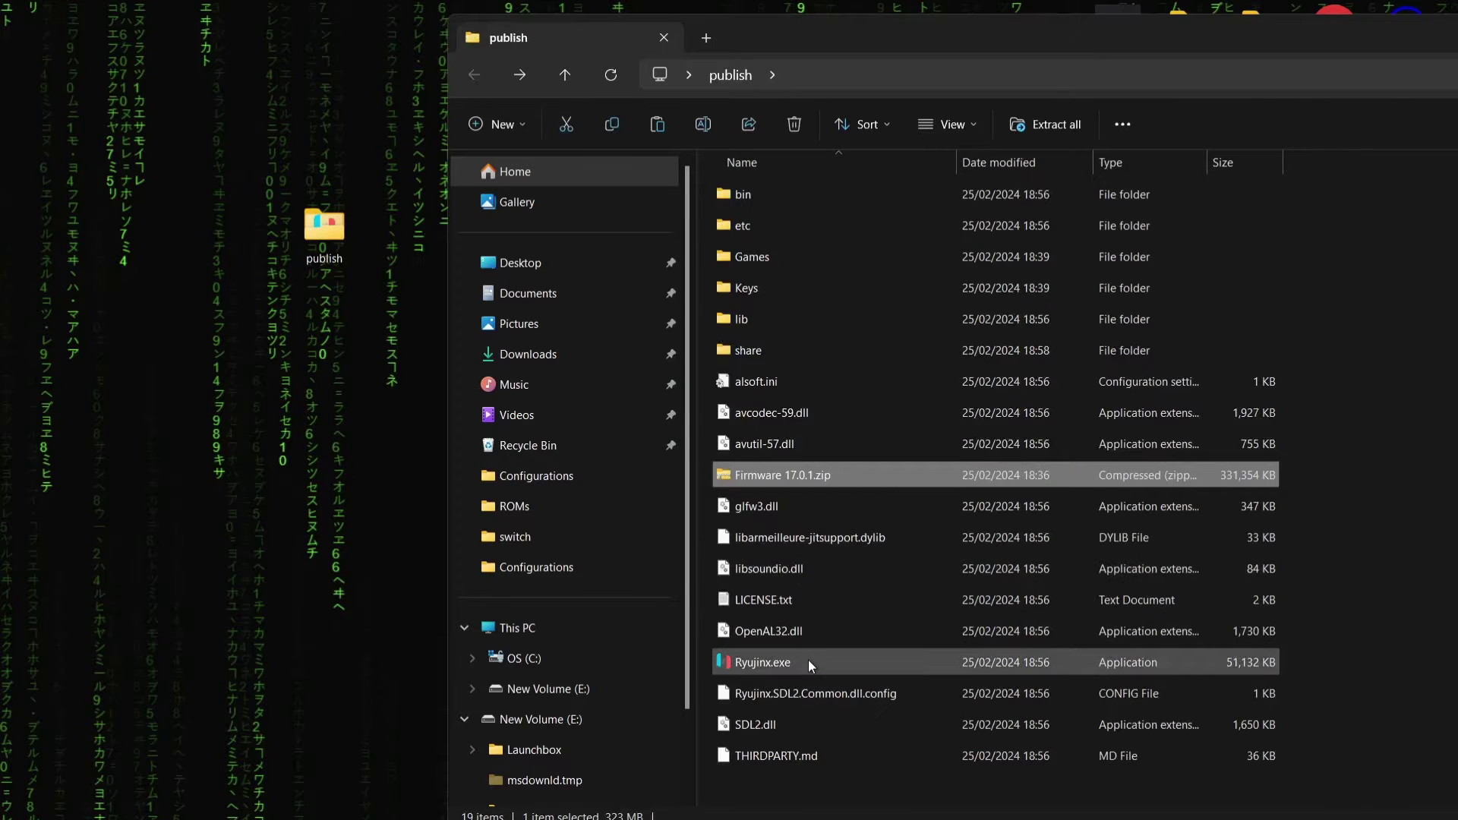
Launch Ryujinx.exe from the publish folder and allow it to run past the Microsoft Defender SmartScreen block.
double_click(881, 664)
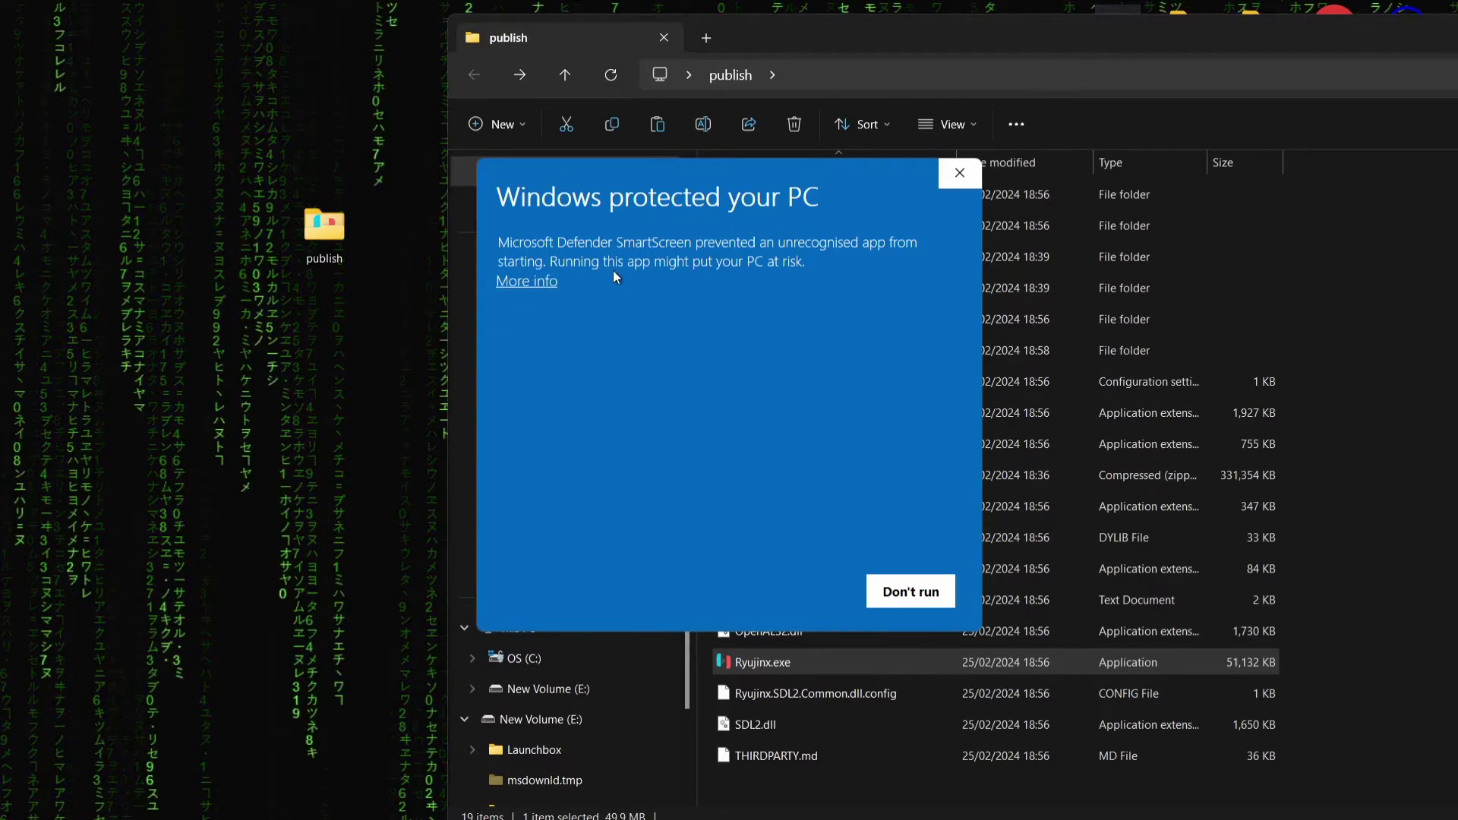
click(541, 285)
click(799, 589)
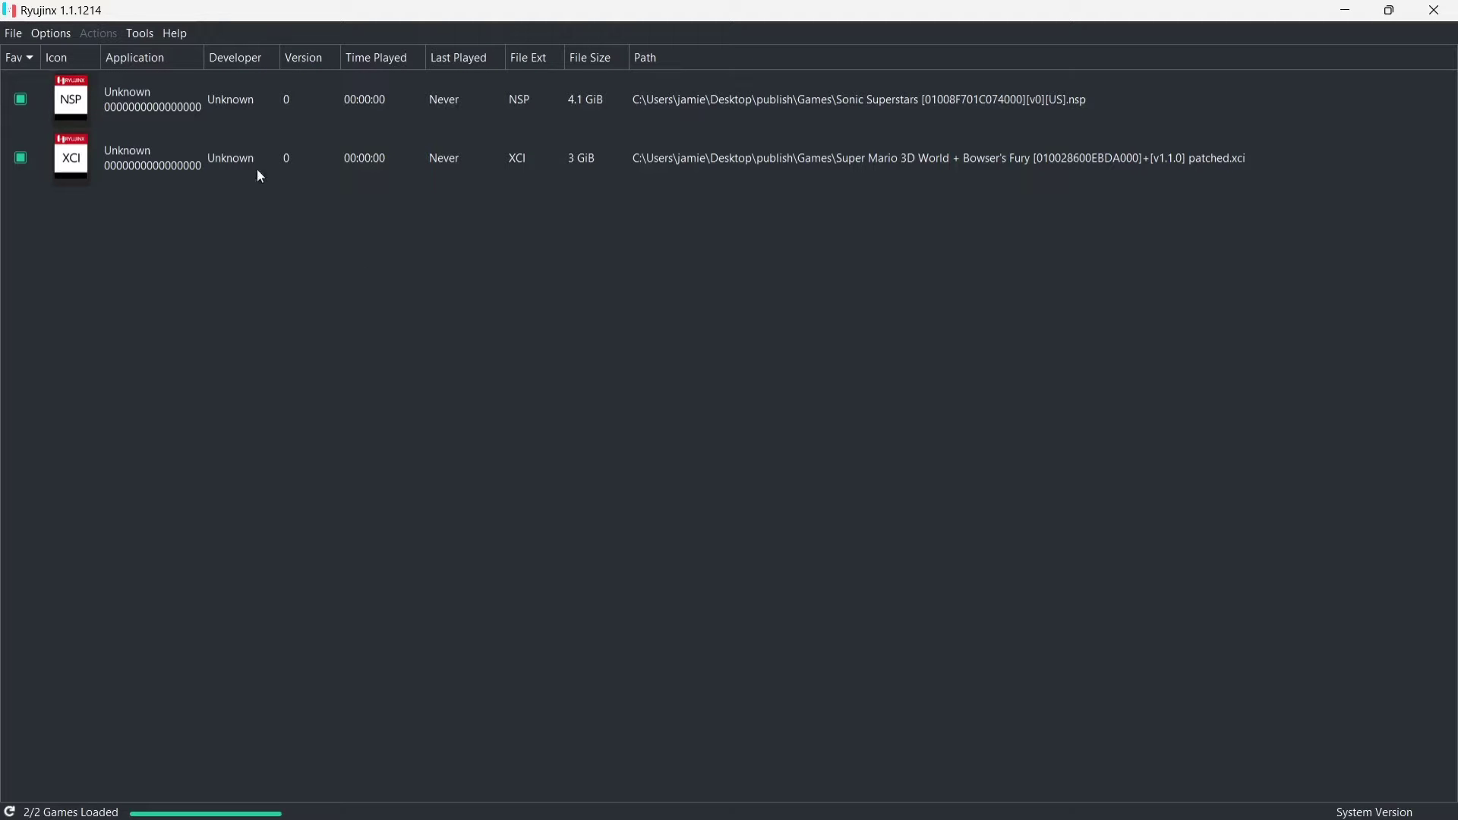
Open the Ryujinx data folder from the emulator and enter its system subfolder.
click(13, 34)
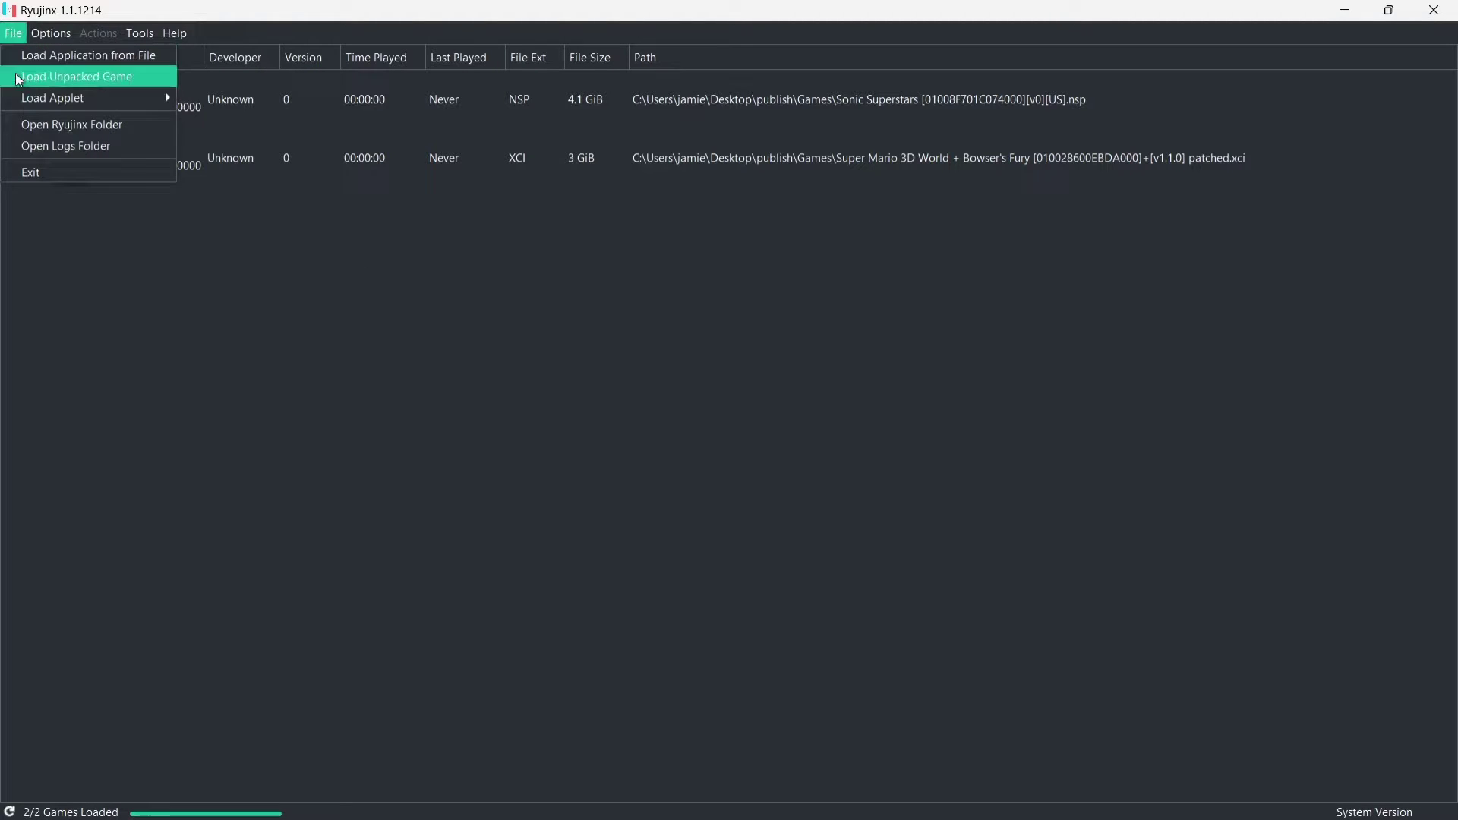
click(101, 124)
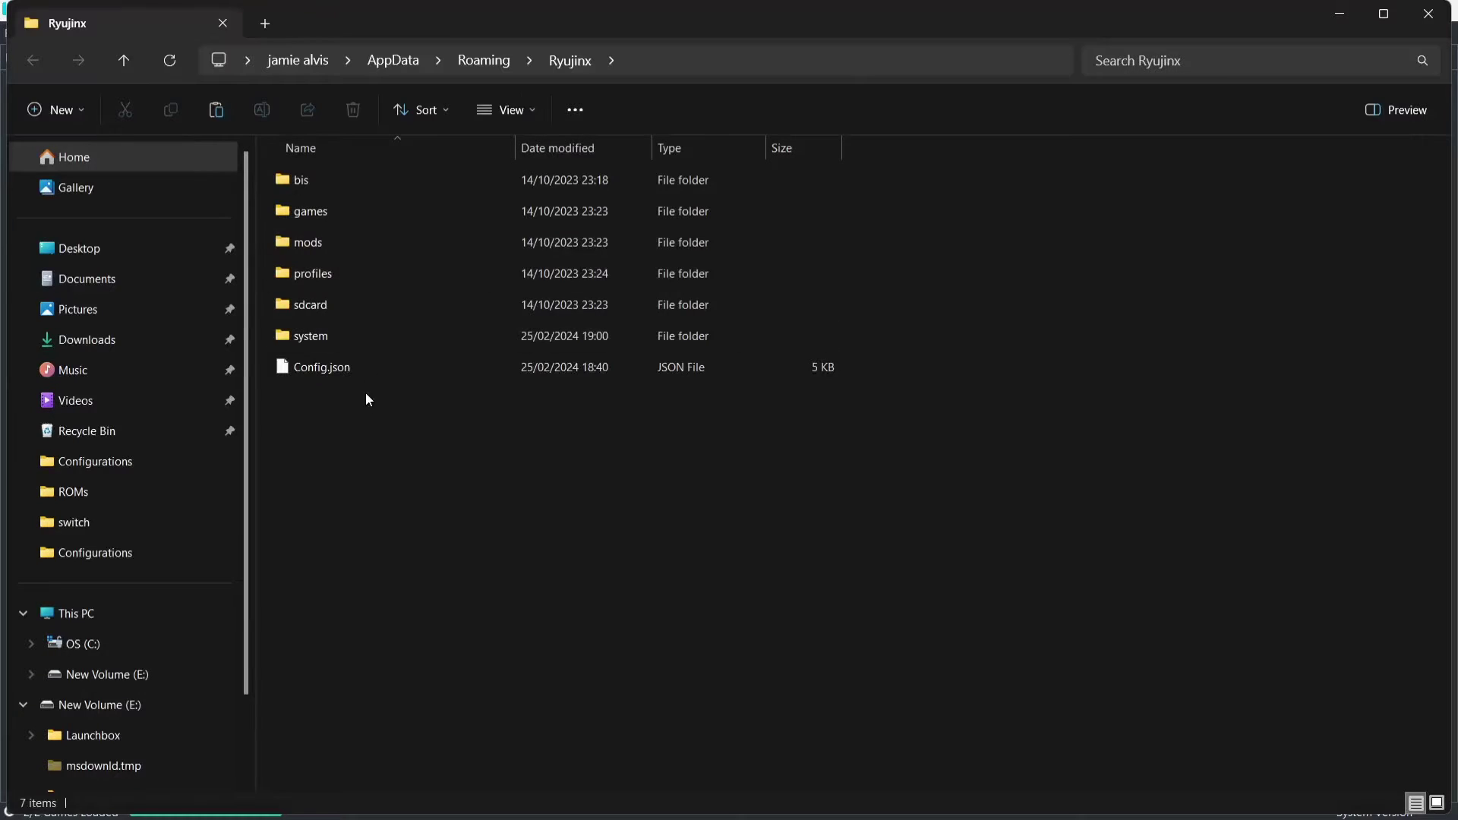
click(353, 337)
double_click(354, 340)
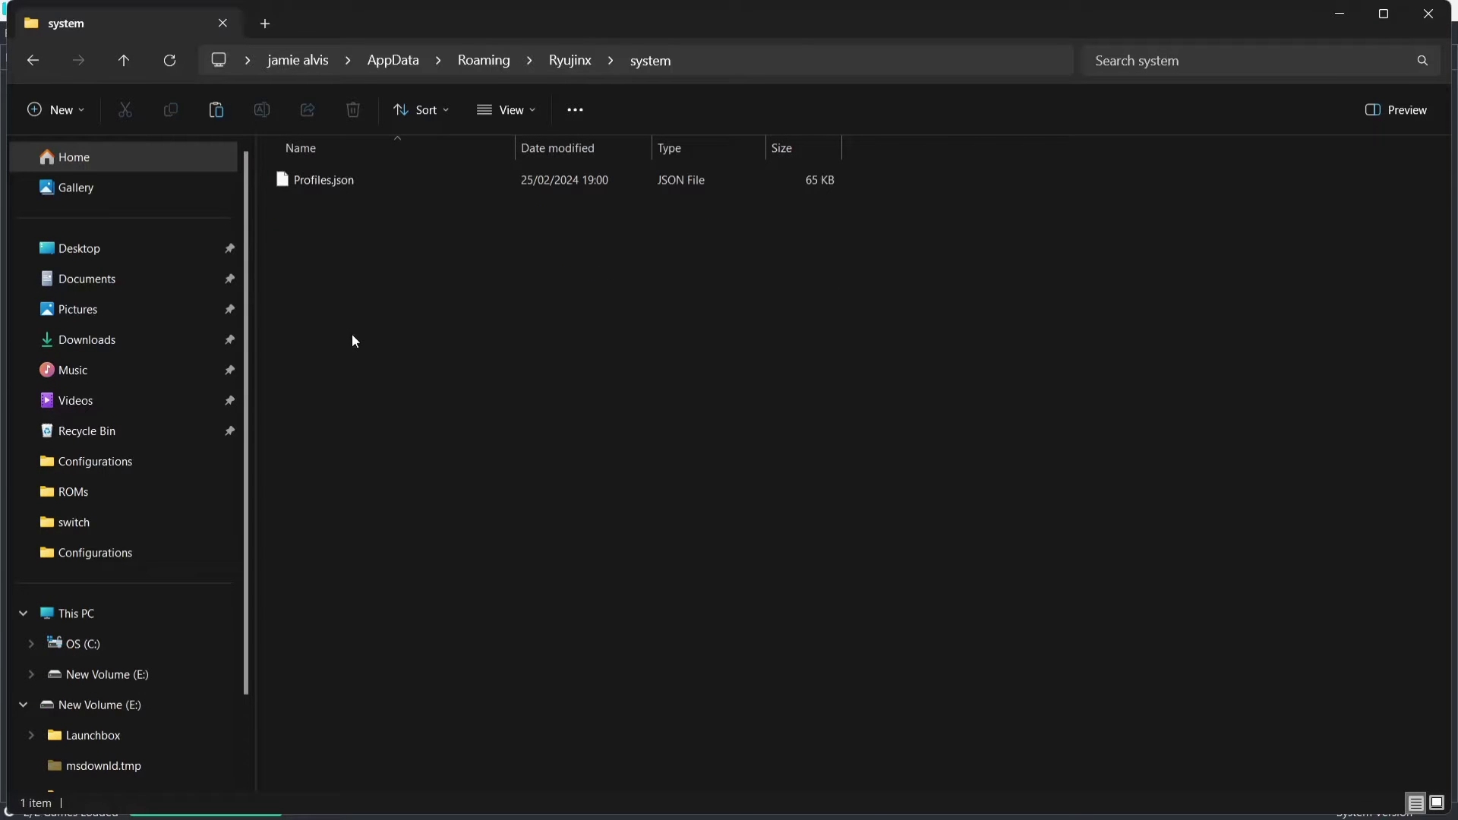
click(1383, 13)
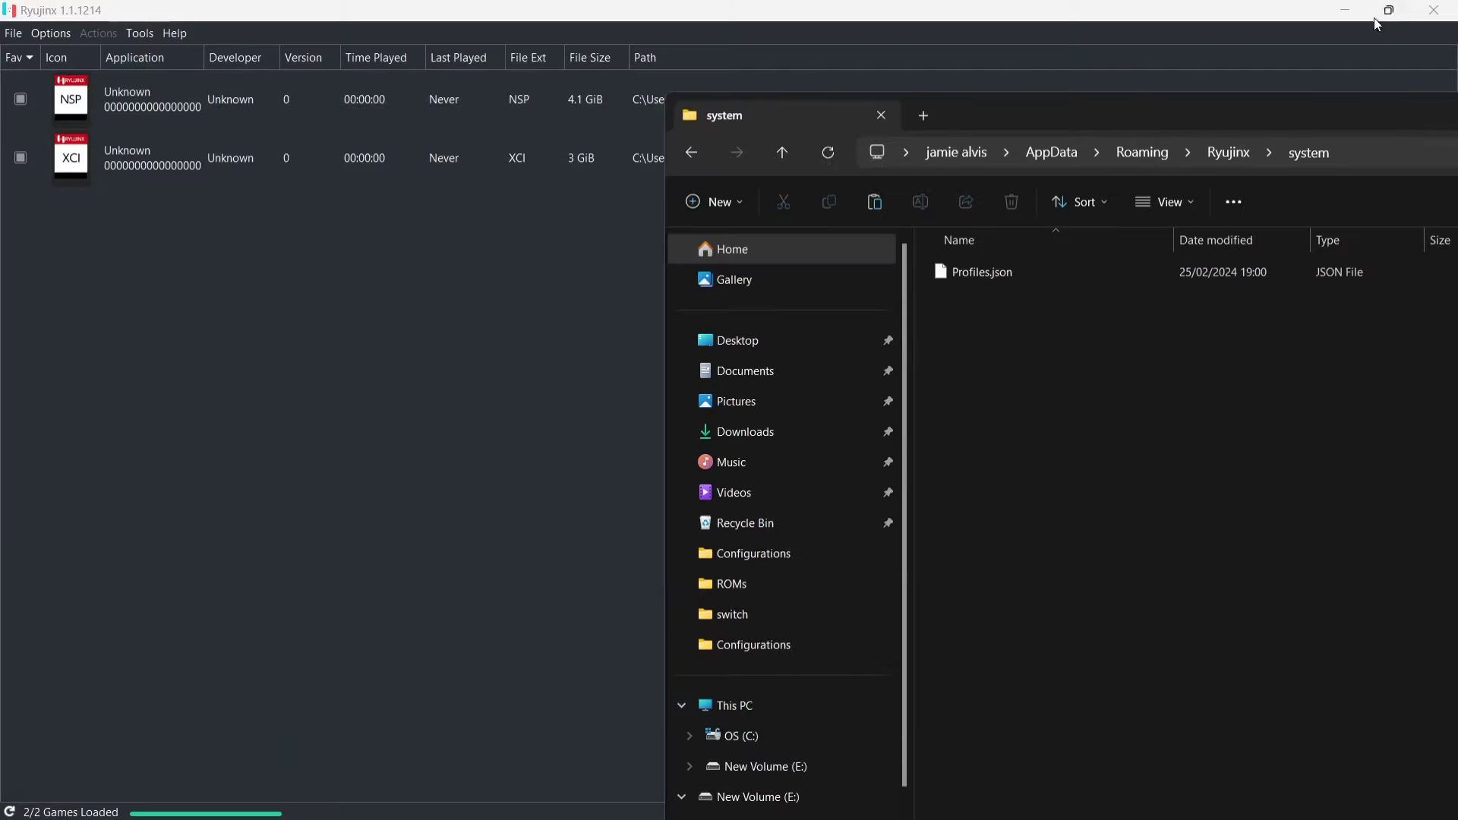
Minimize the emulator and copy prod.keys and title.keys from the Keys folder inside publish.
click(1342, 9)
drag(837, 47, 365, 46)
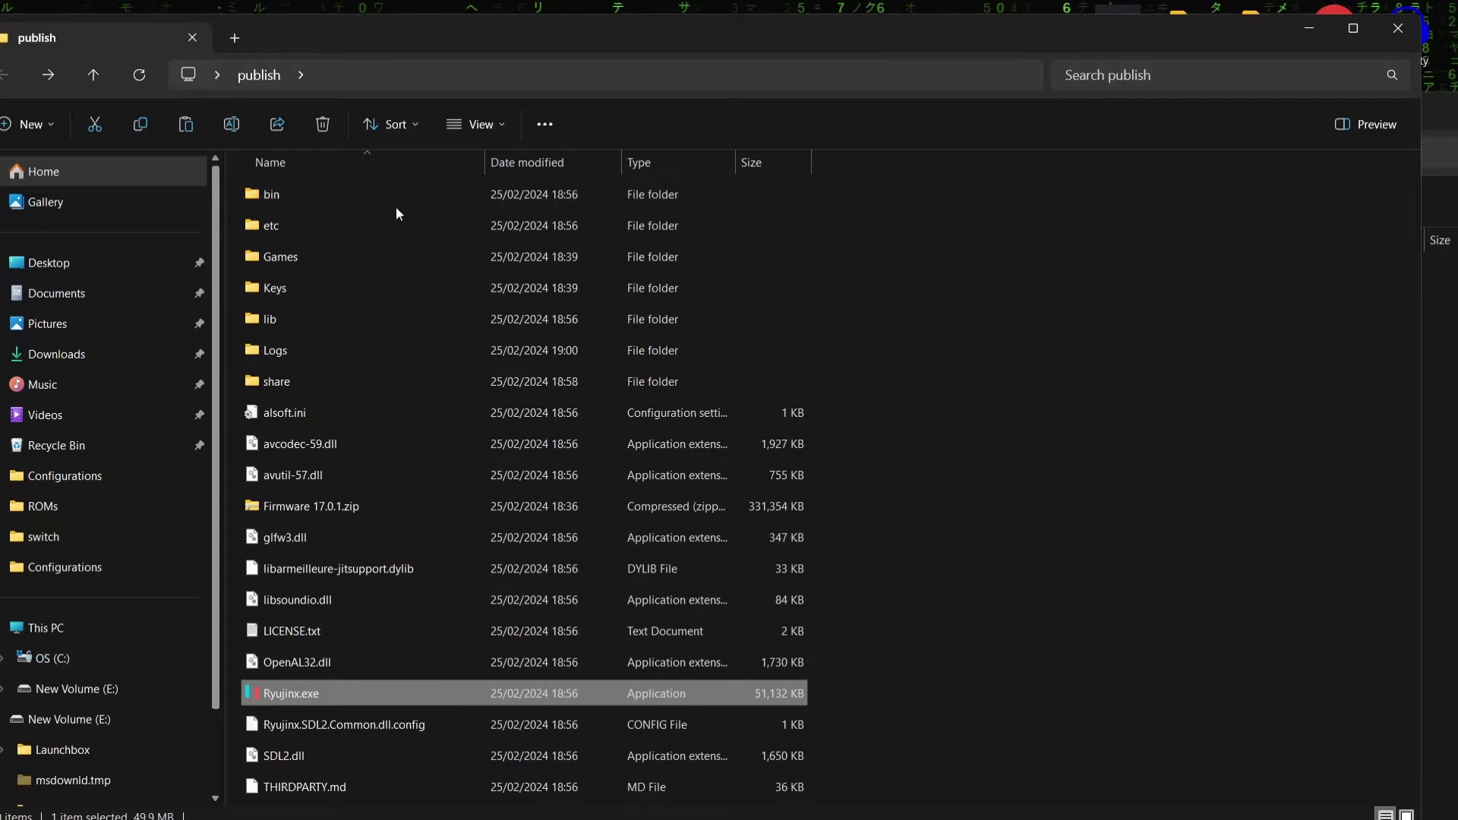
double_click(377, 293)
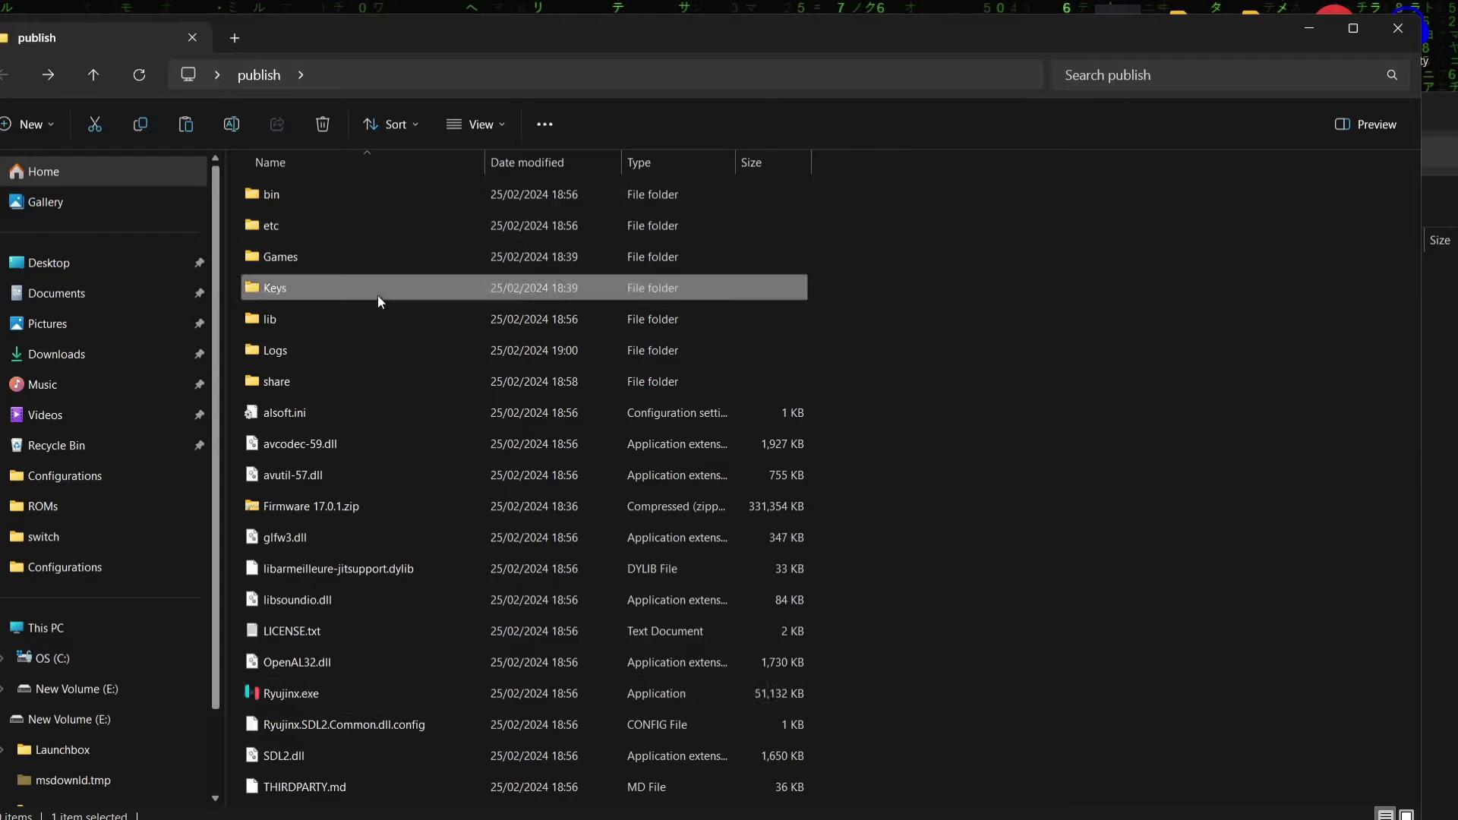
drag(403, 339, 284, 162)
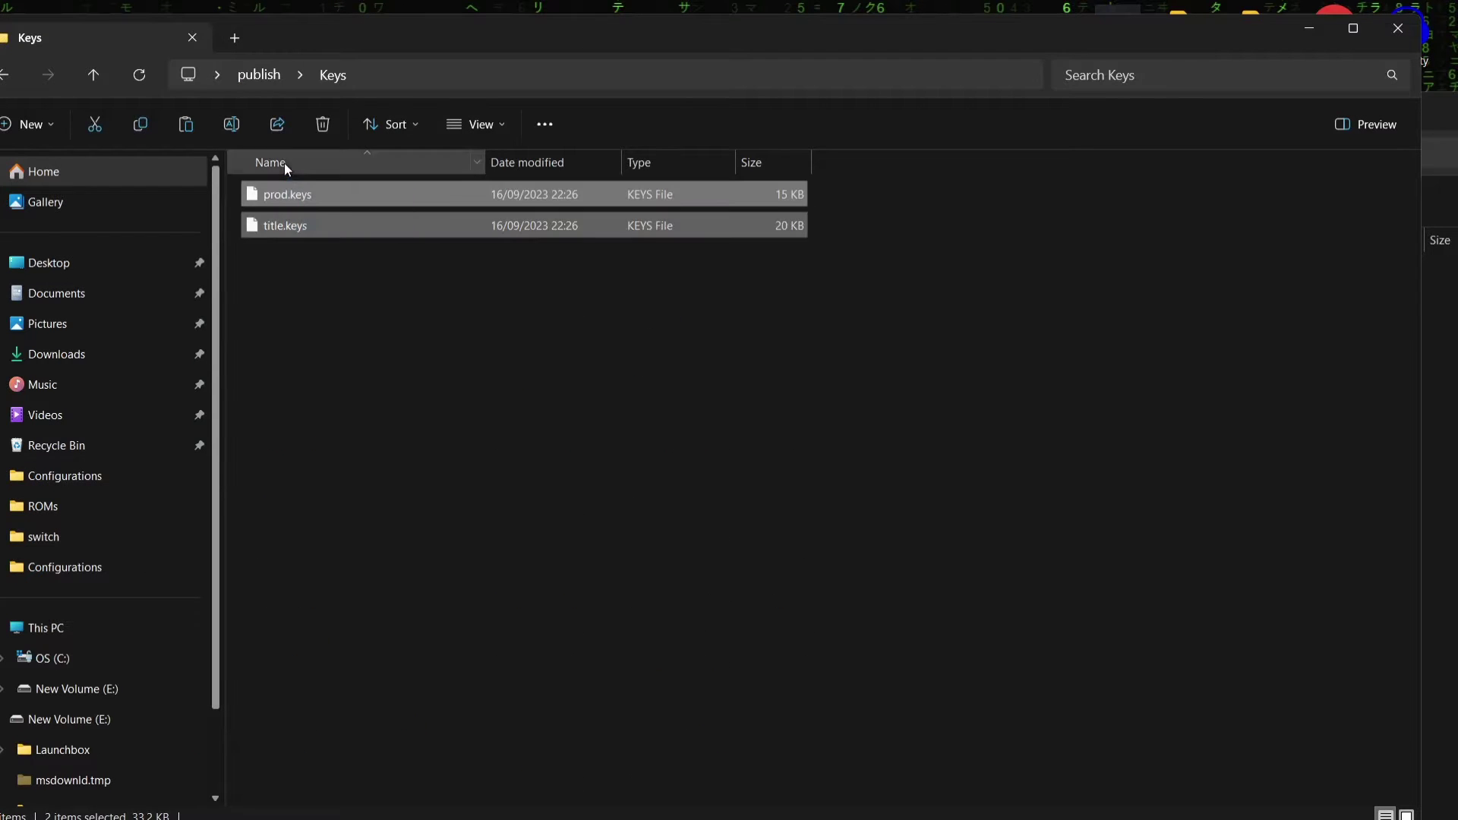
right_click(304, 202)
click(363, 224)
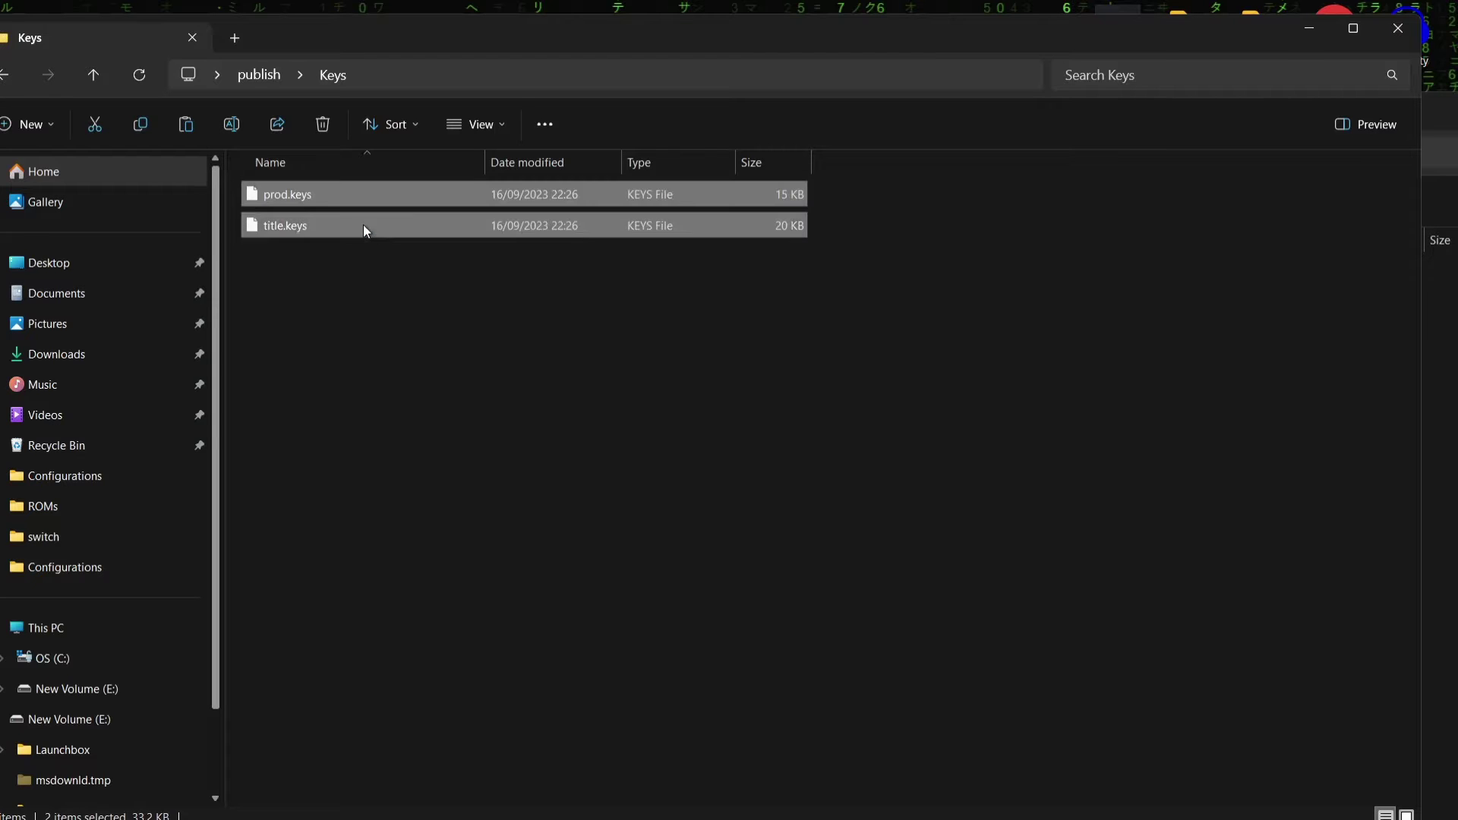
Minimize the Keys folder, paste prod.keys and title.keys into the Ryujinx system folder, and go back to the parent folder.
click(1308, 30)
double_click(1344, 115)
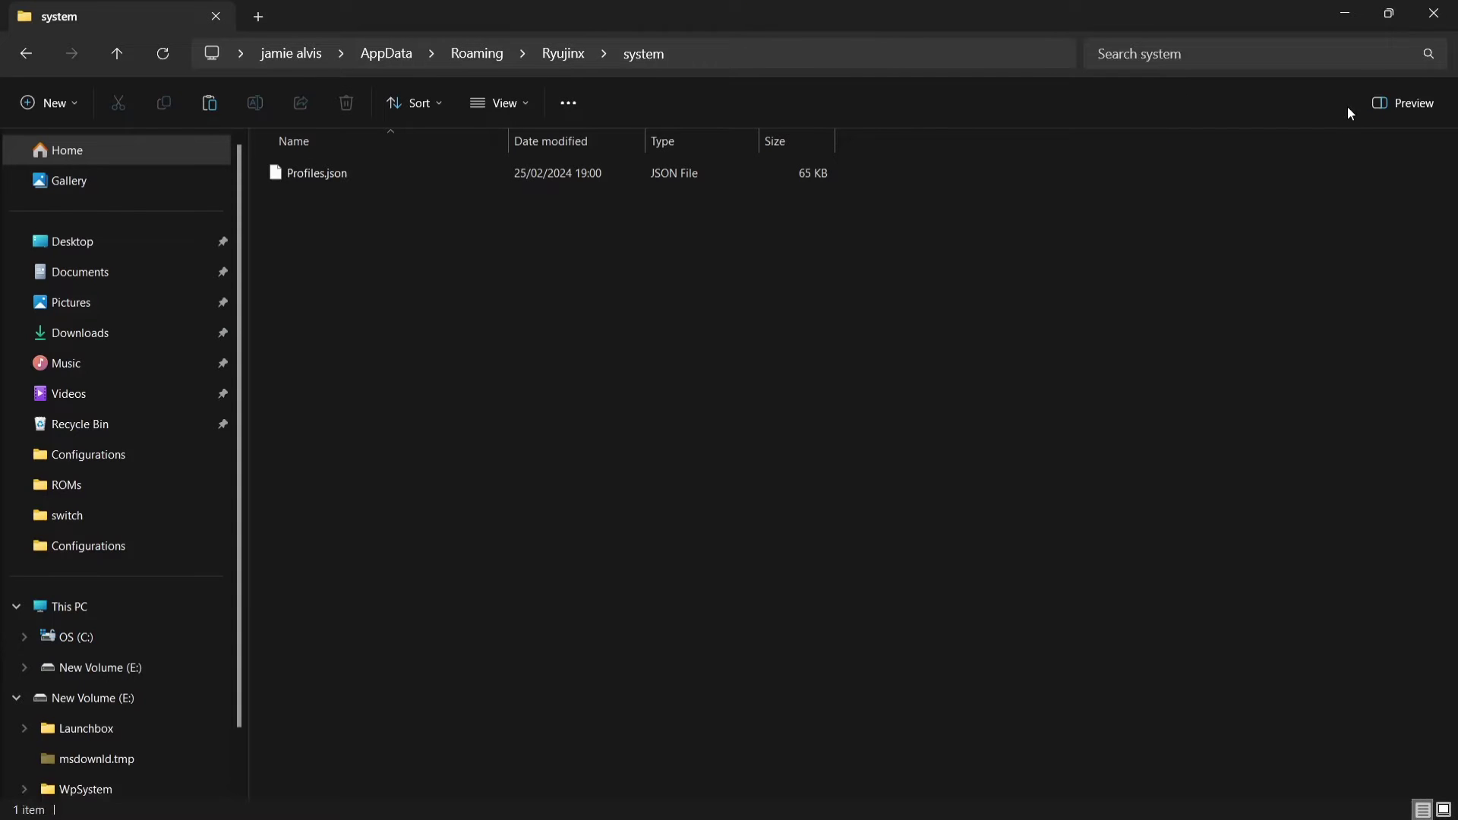
right_click(594, 322)
click(615, 352)
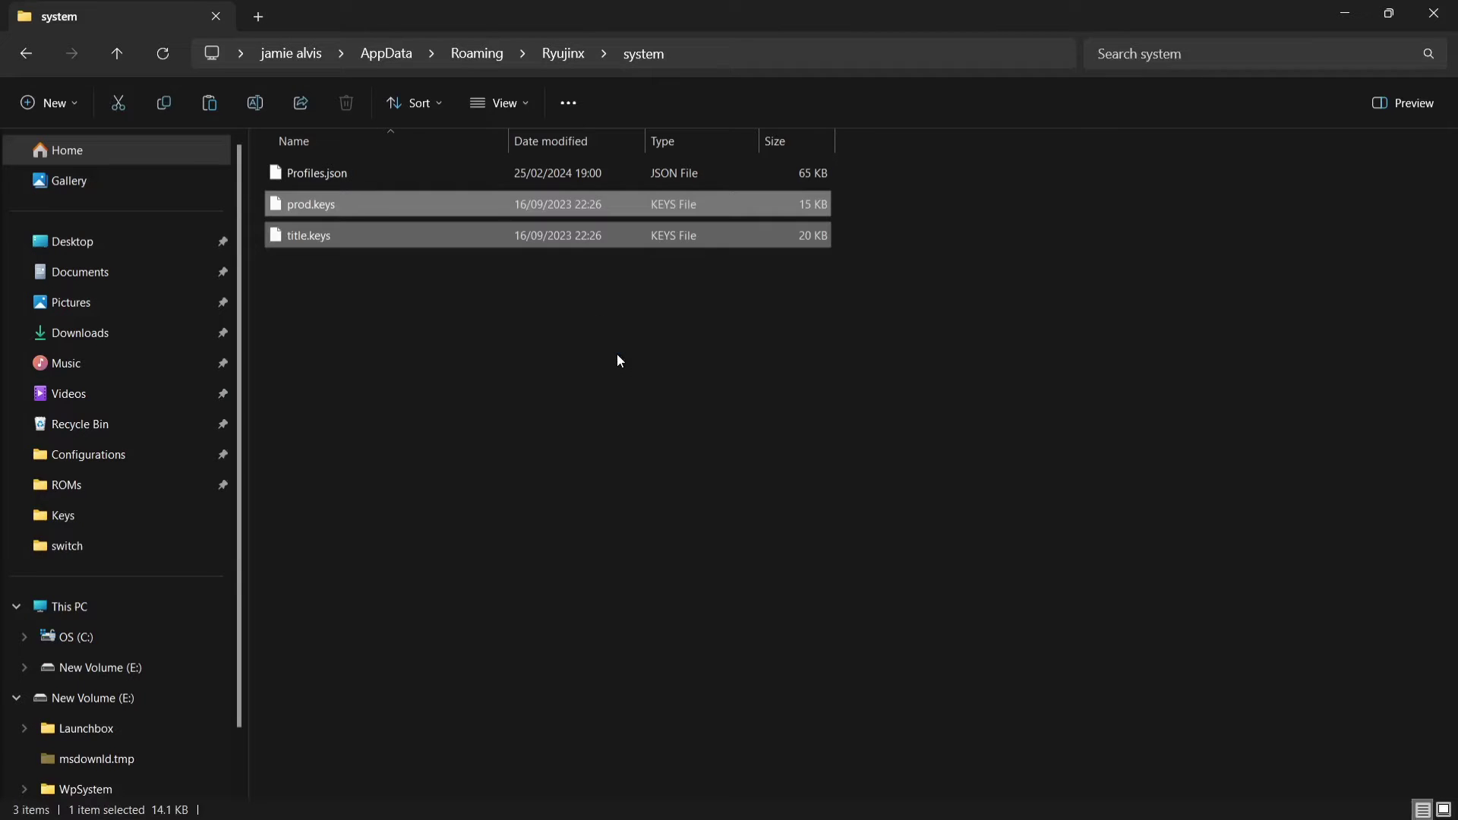
click(28, 55)
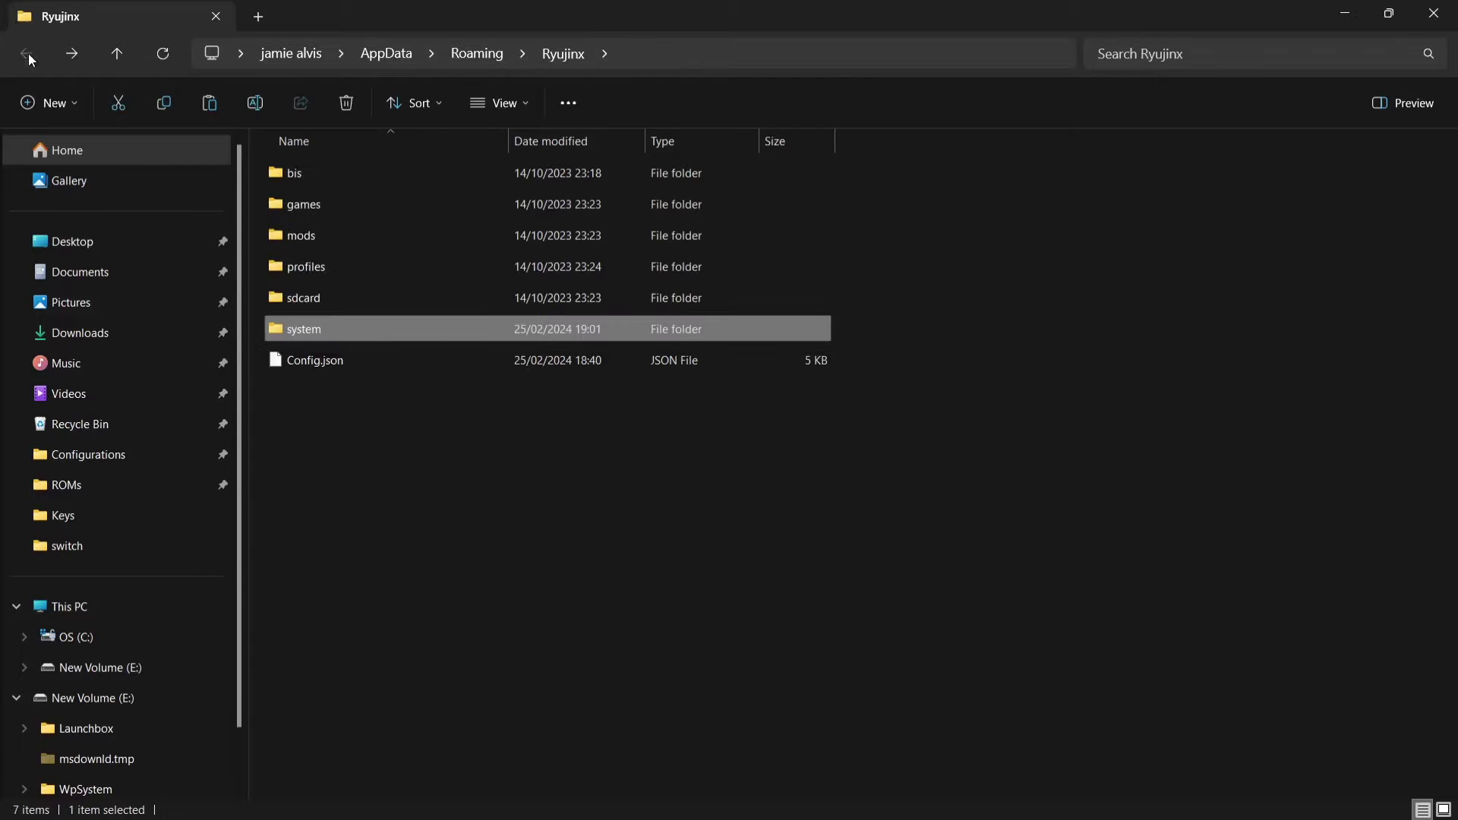
Return to the emulator and install the firmware from Firmware 17.0.1.zip in the publish folder on the desktop.
key(super+d)
click(878, 801)
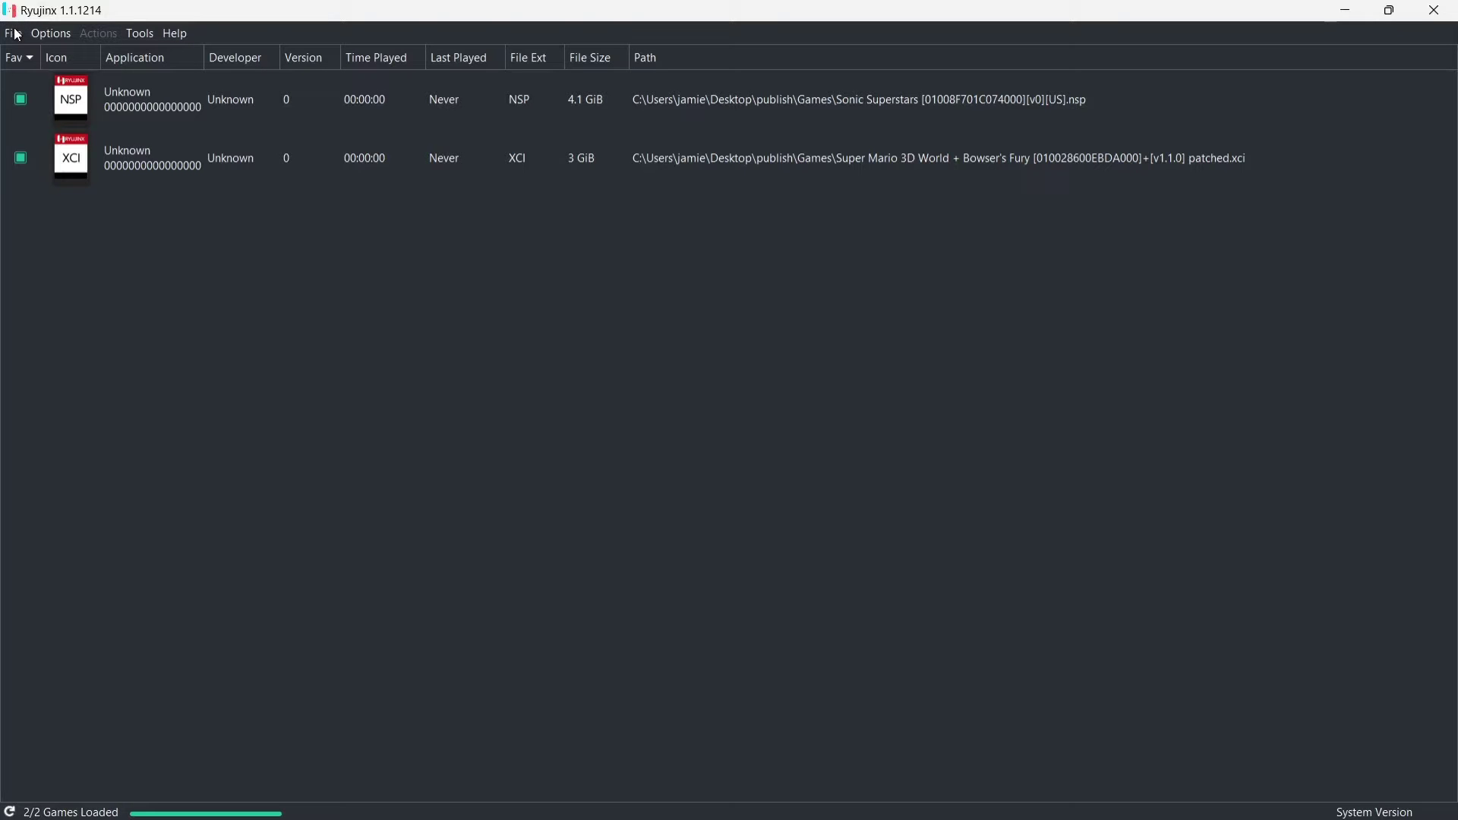
click(140, 34)
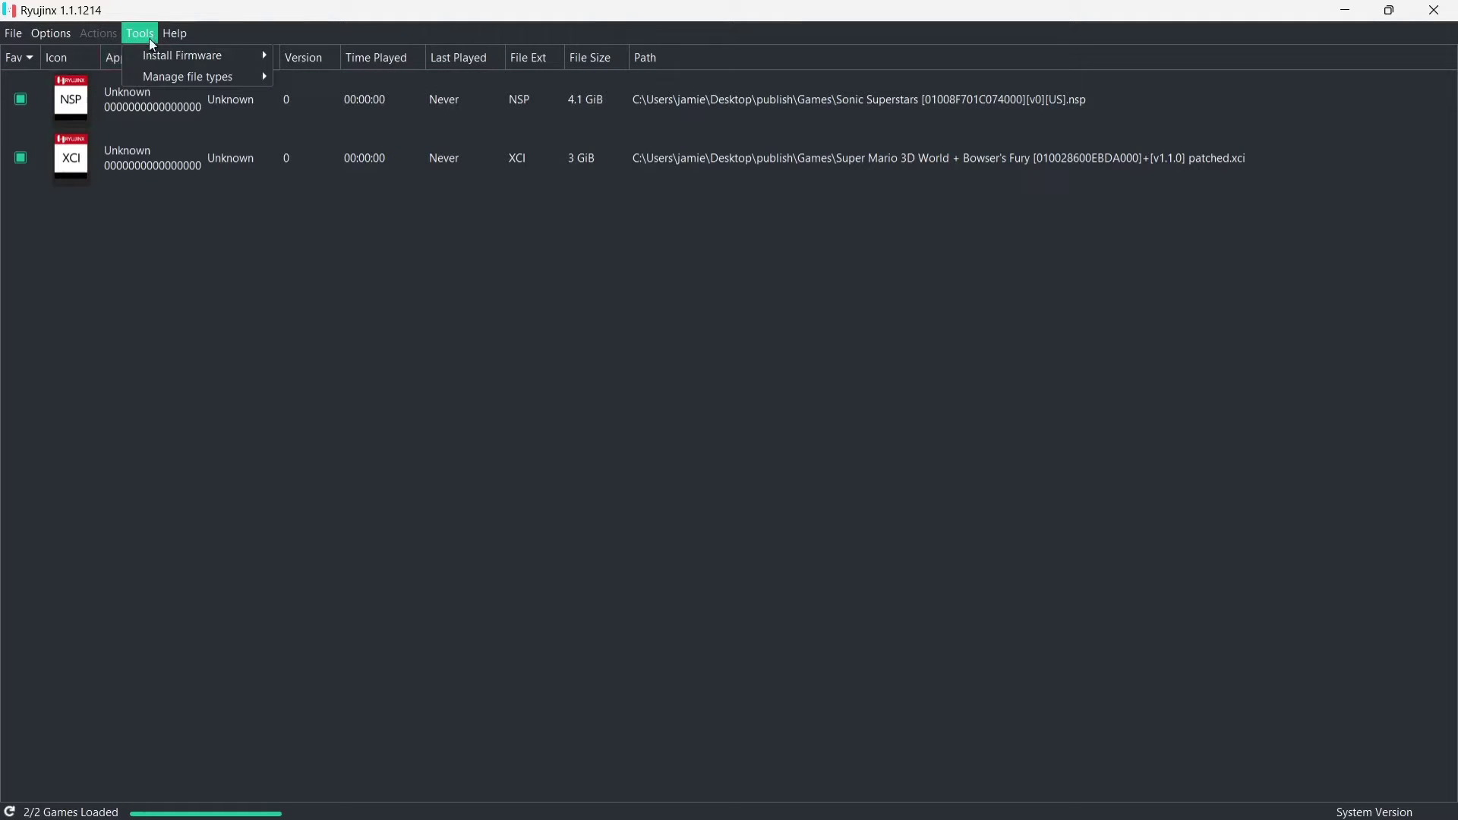
mouse_move(157, 55)
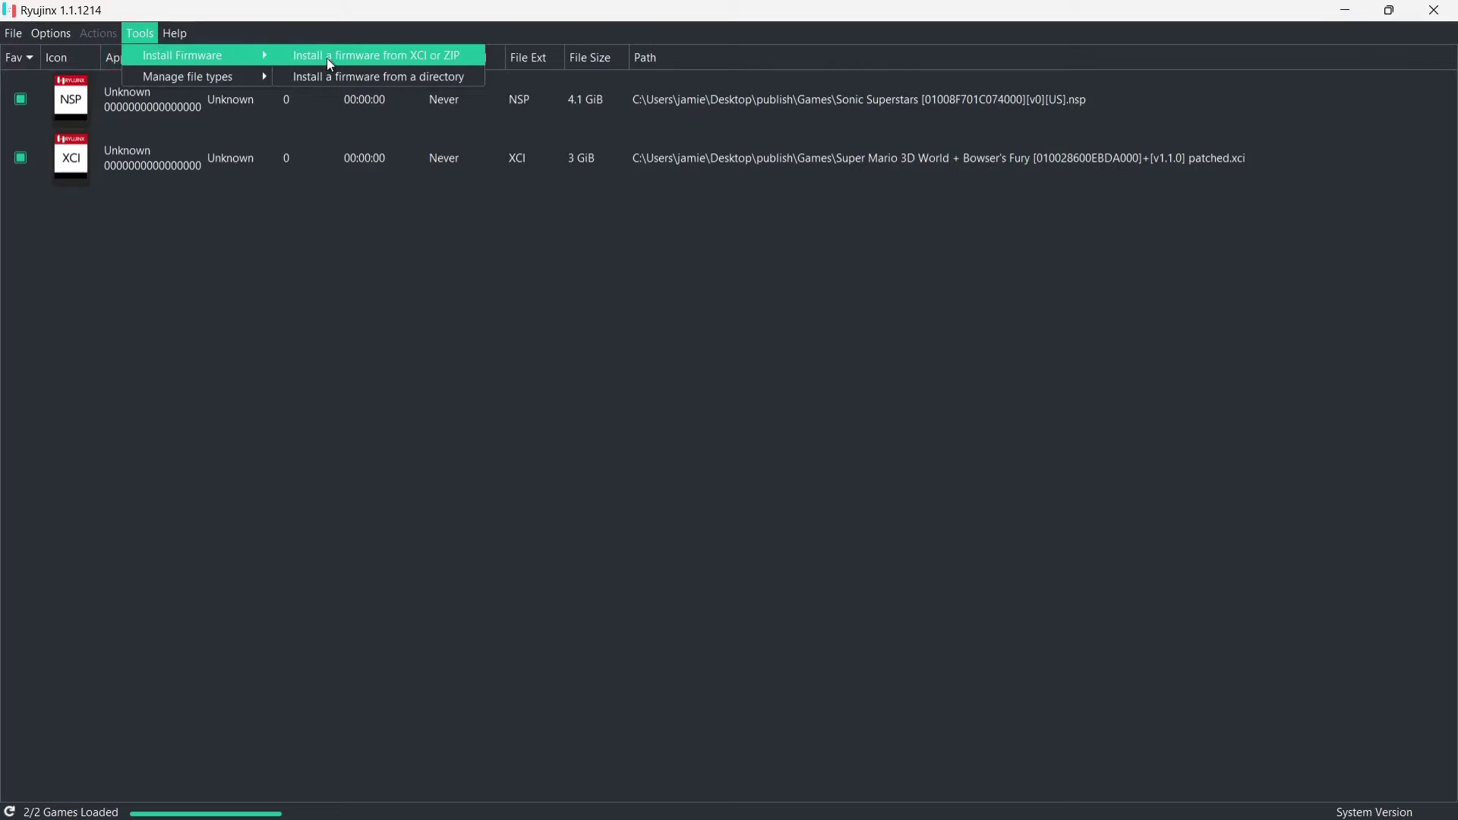
click(375, 59)
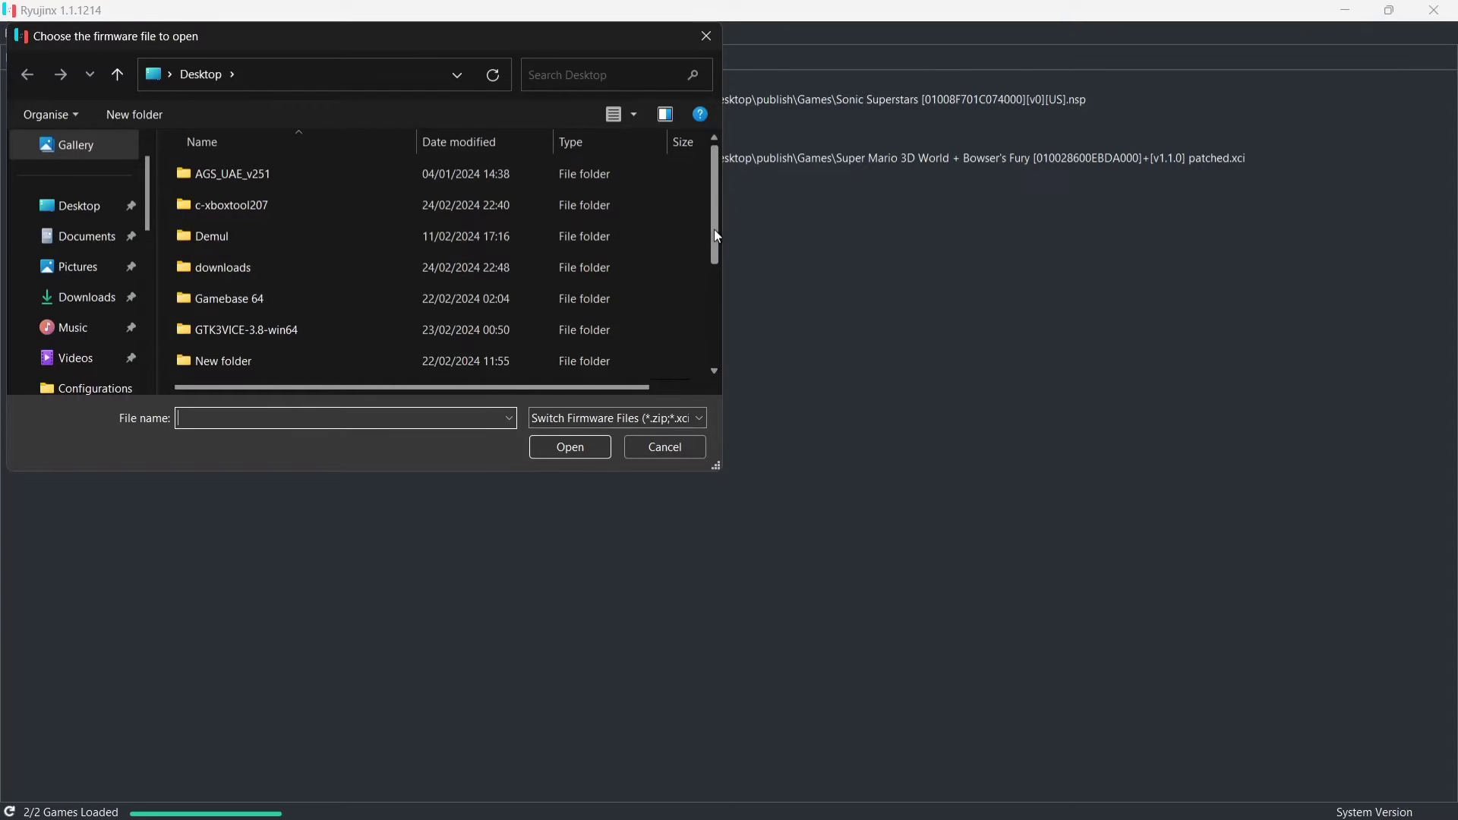
drag(718, 237, 720, 293)
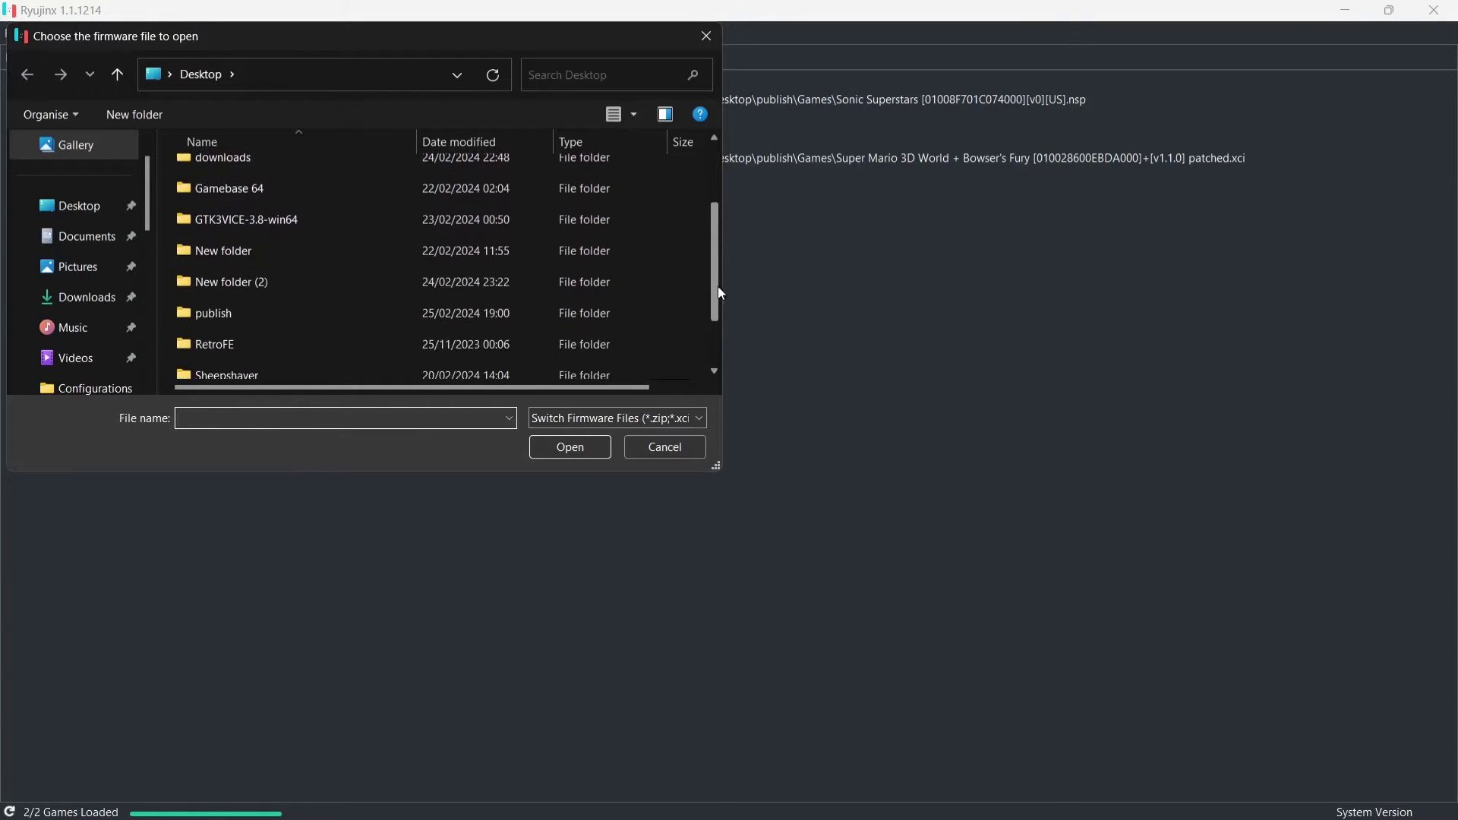
double_click(275, 314)
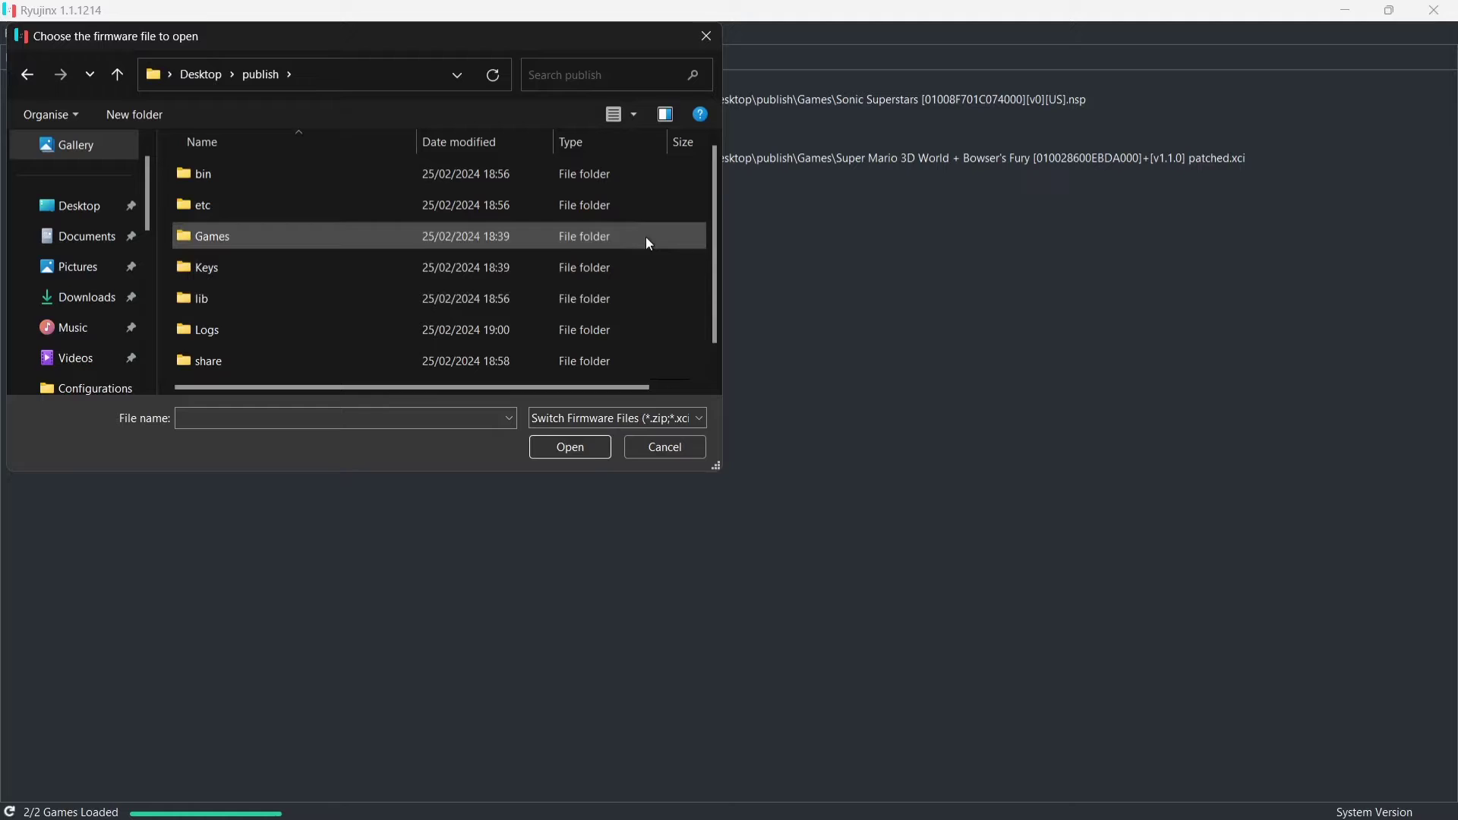
drag(711, 229, 714, 286)
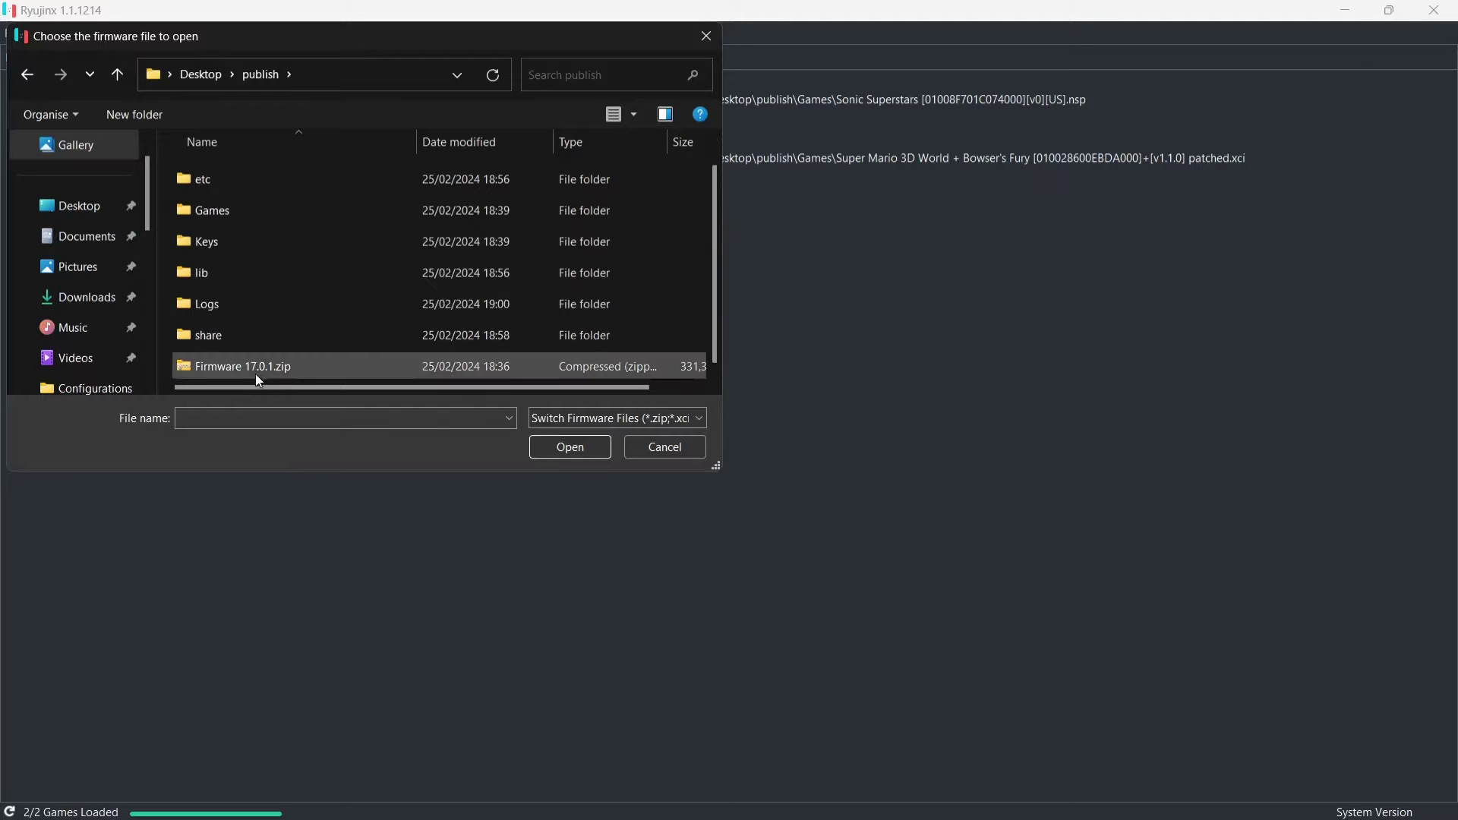
click(407, 369)
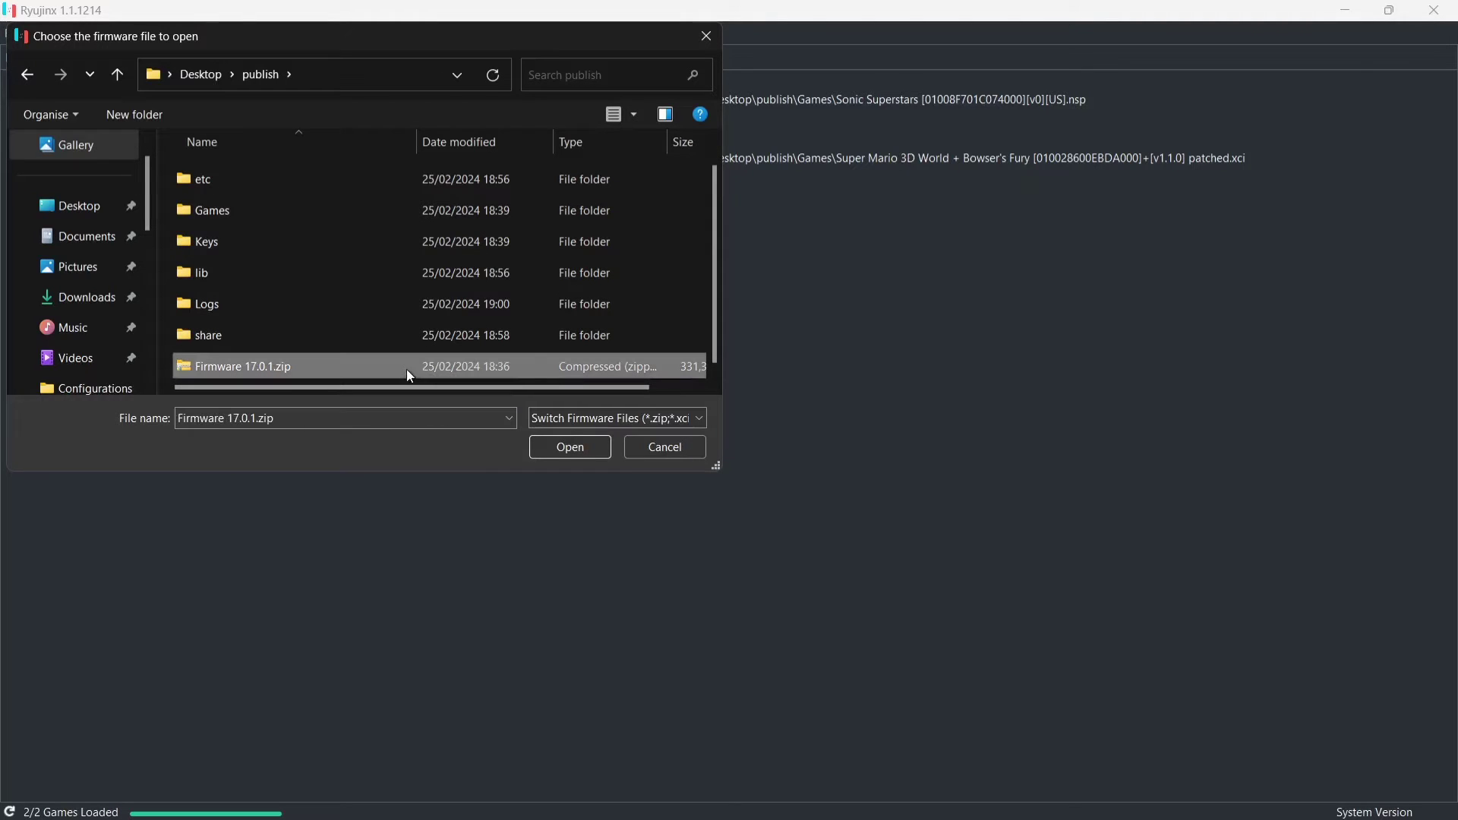
click(547, 450)
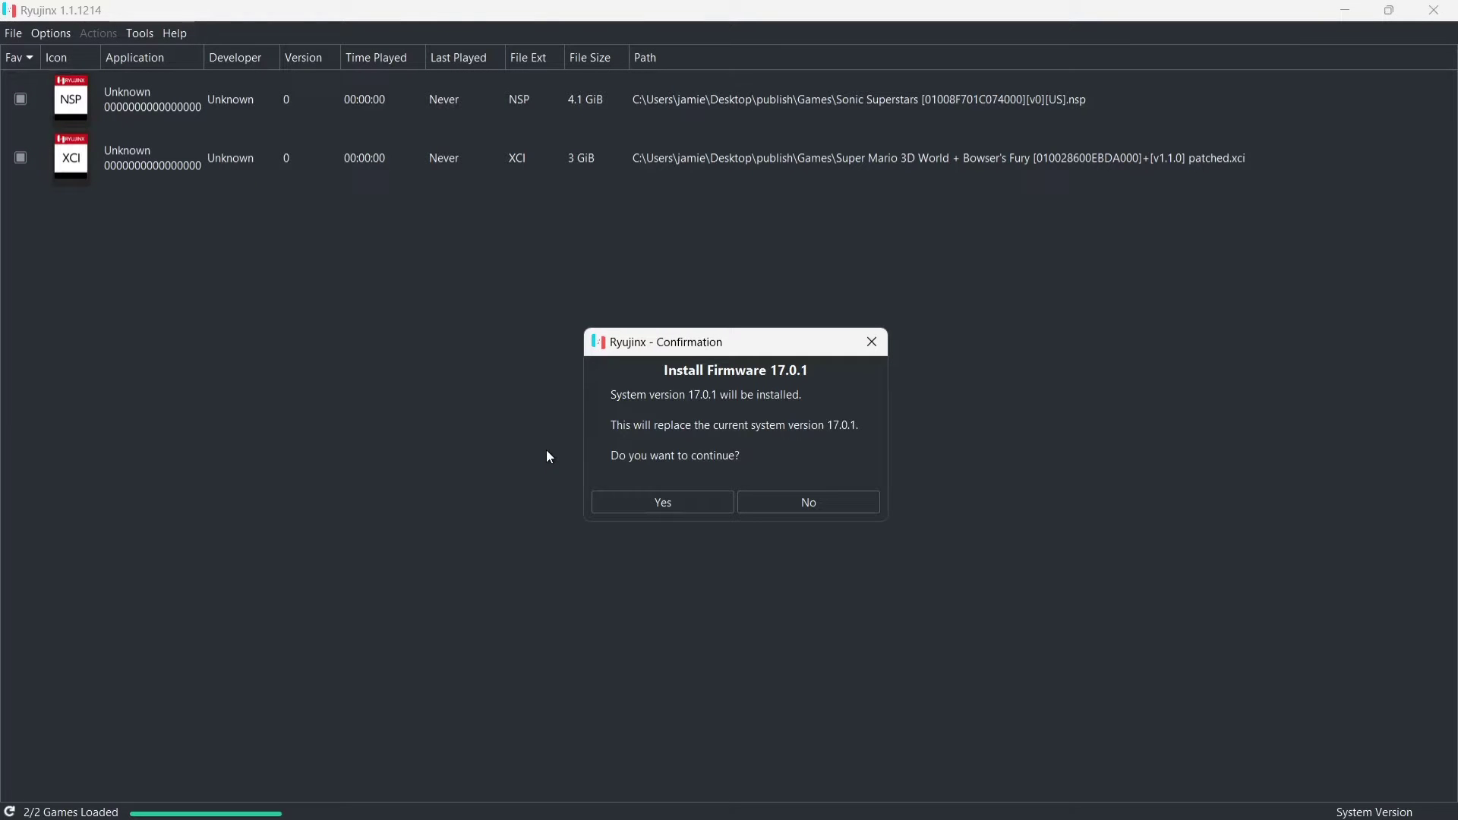
click(692, 503)
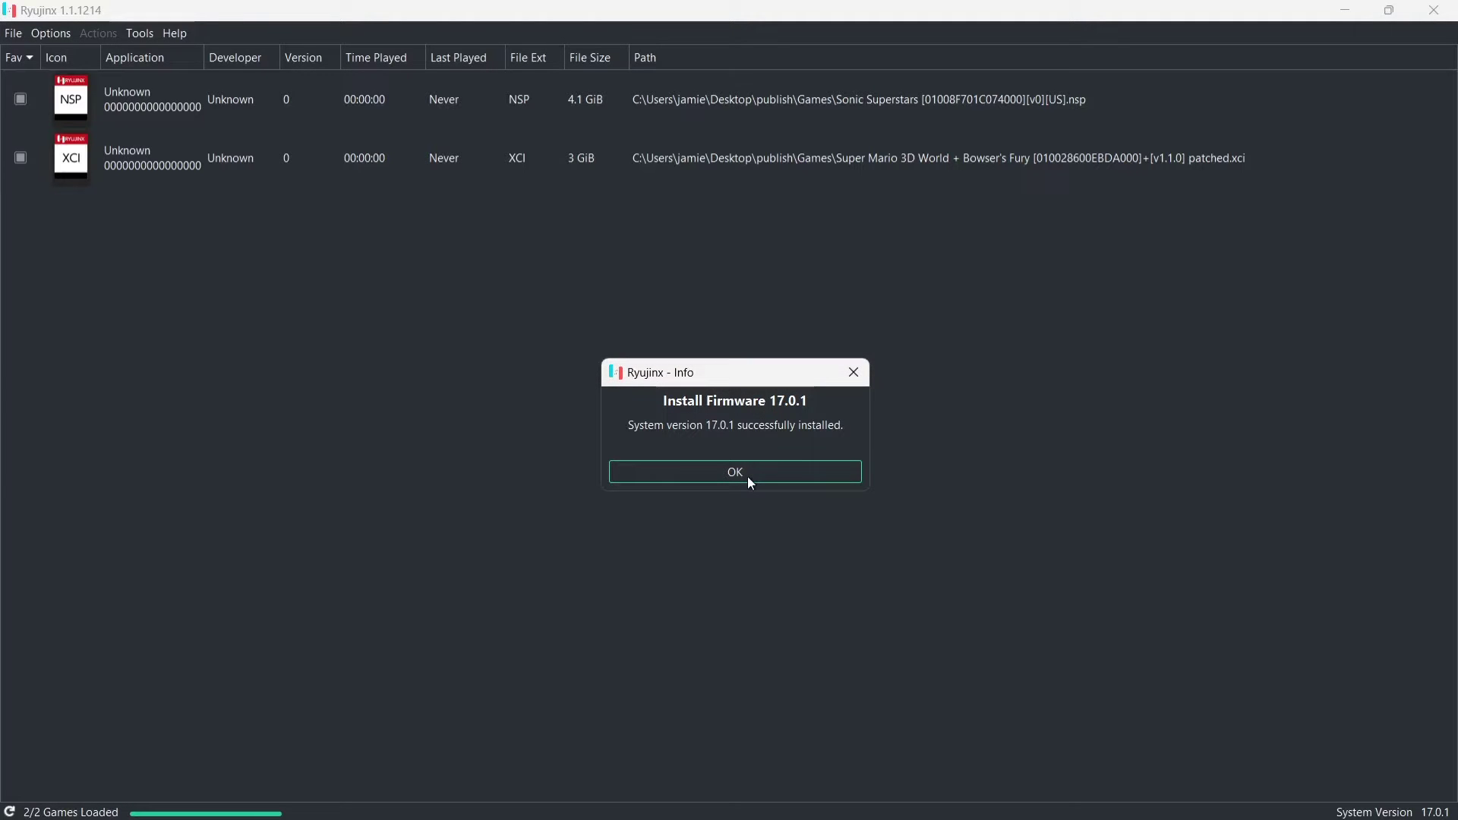
click(752, 484)
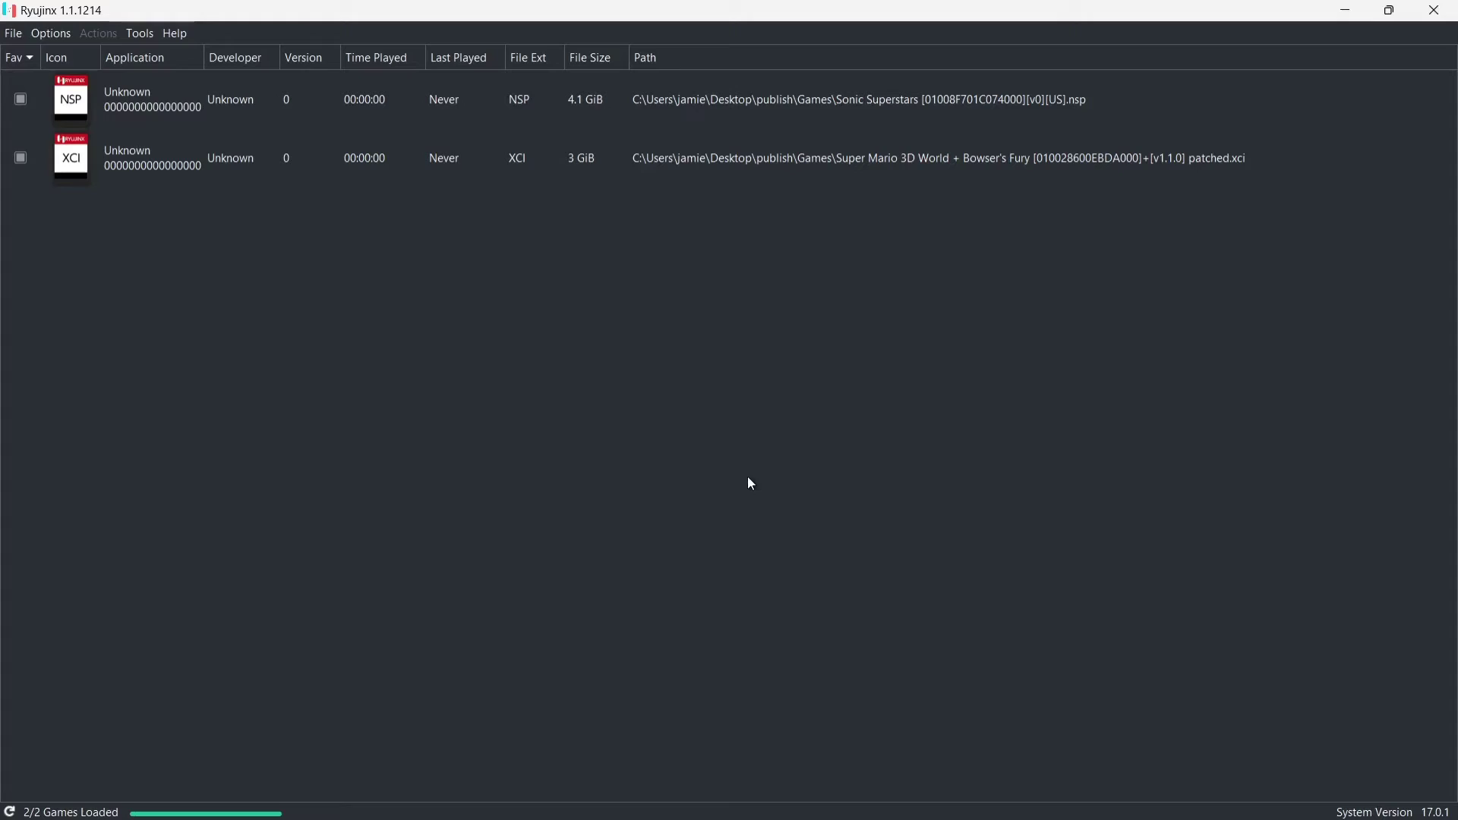
Exit the emulator and relaunch it with Ryujinx.exe from the publish folder on the desktop.
click(15, 34)
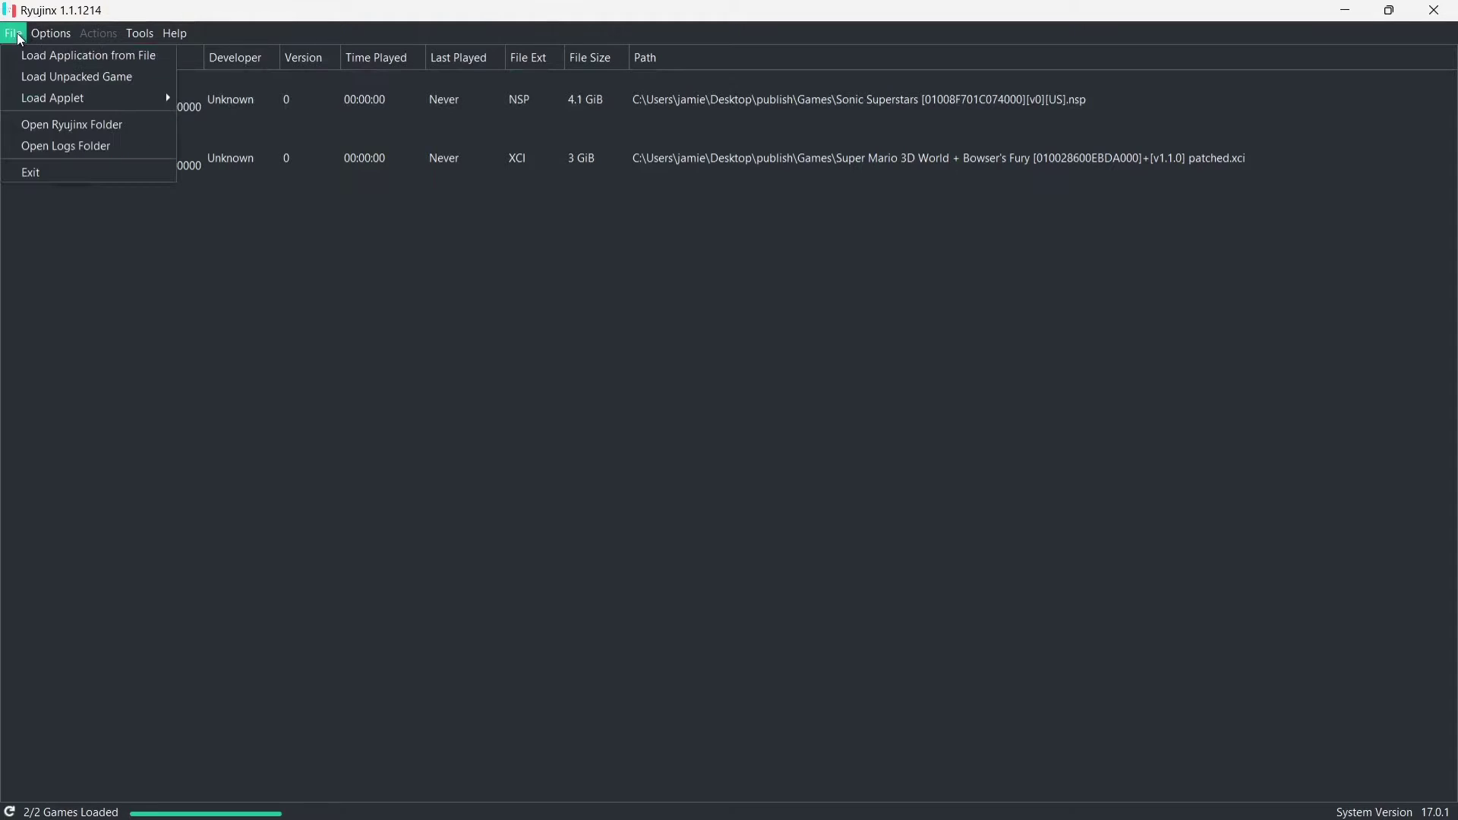
click(30, 167)
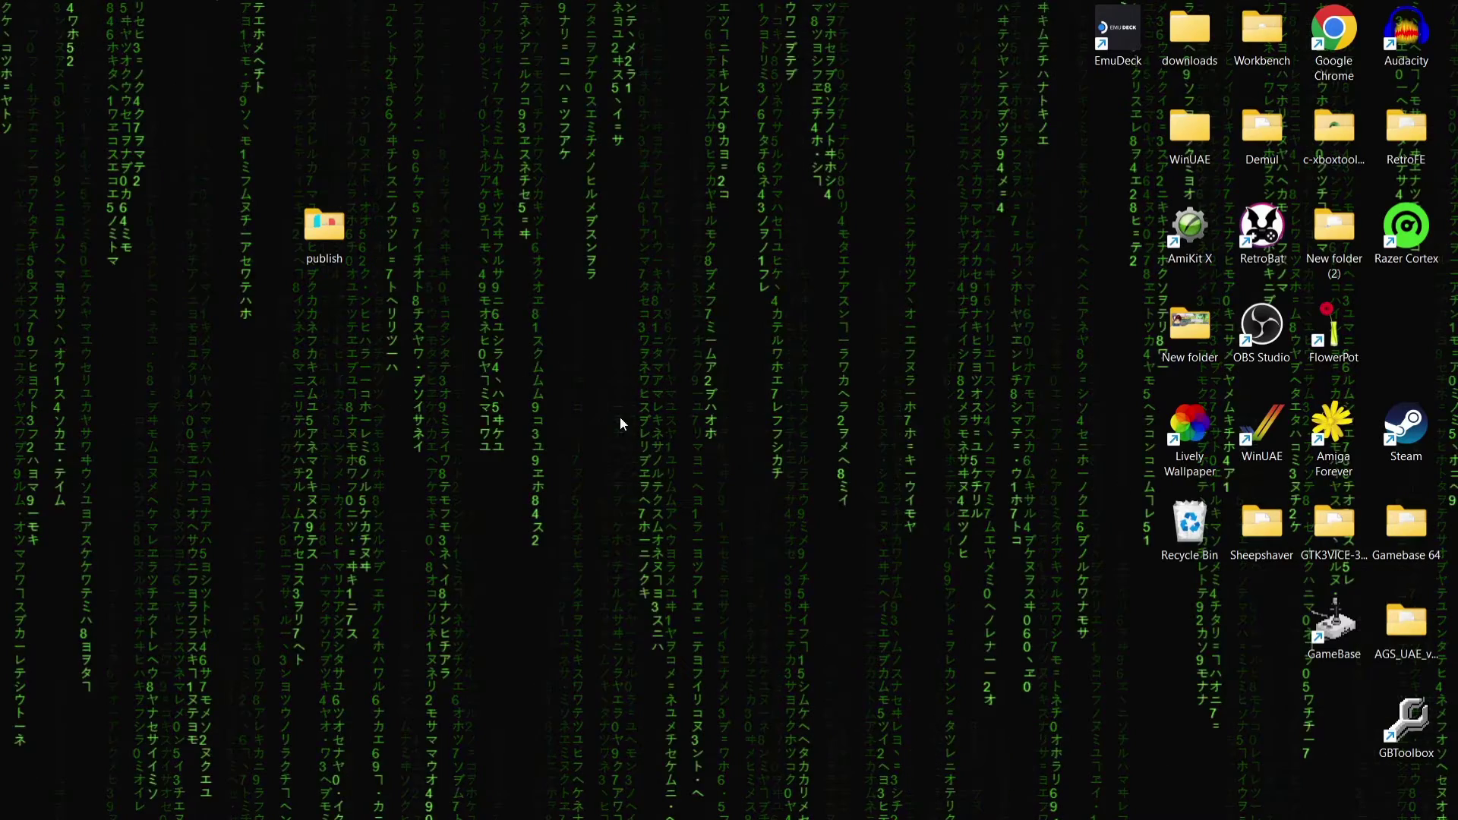
double_click(329, 243)
click(402, 676)
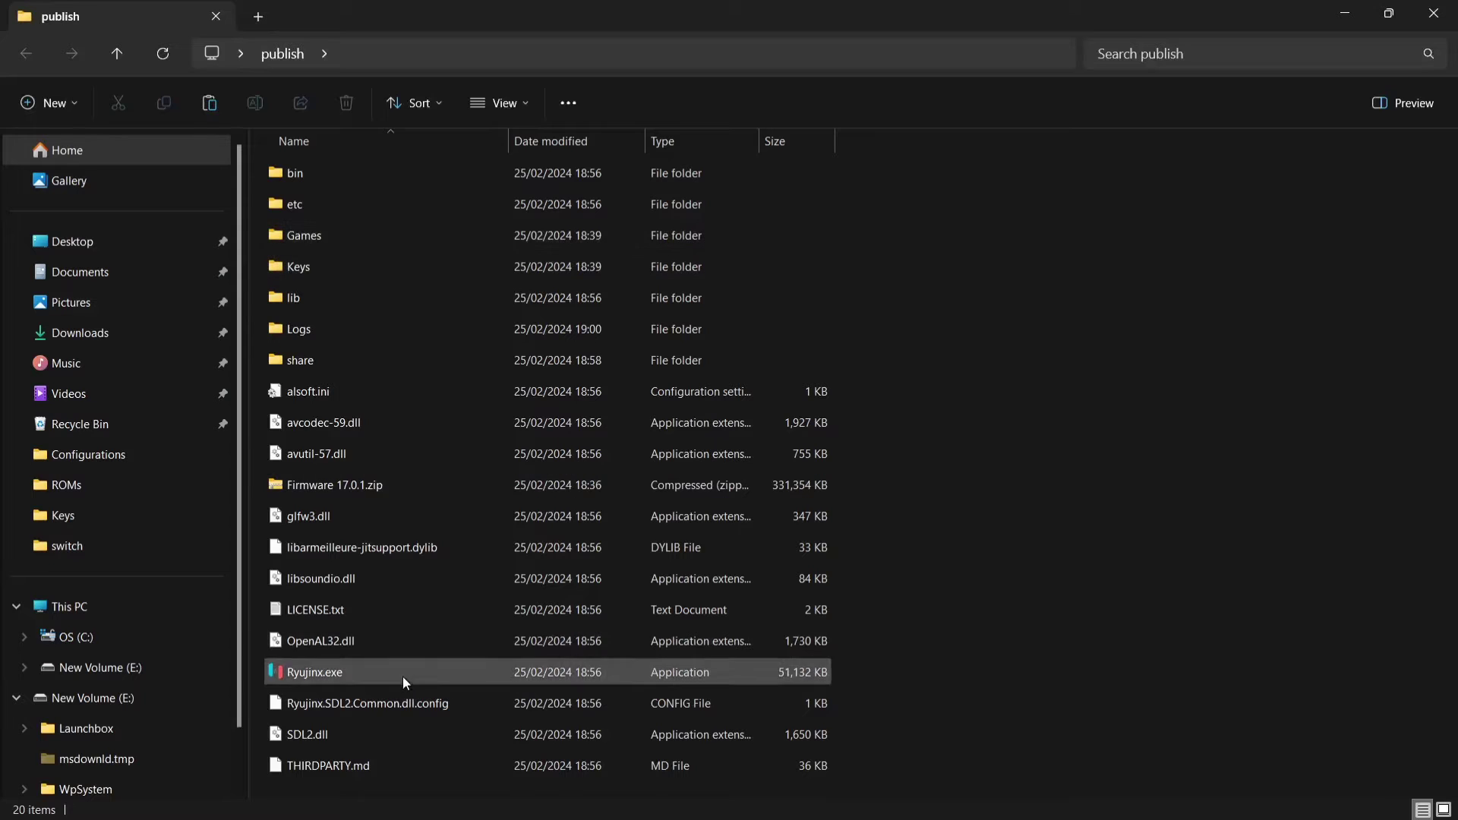
double_click(403, 677)
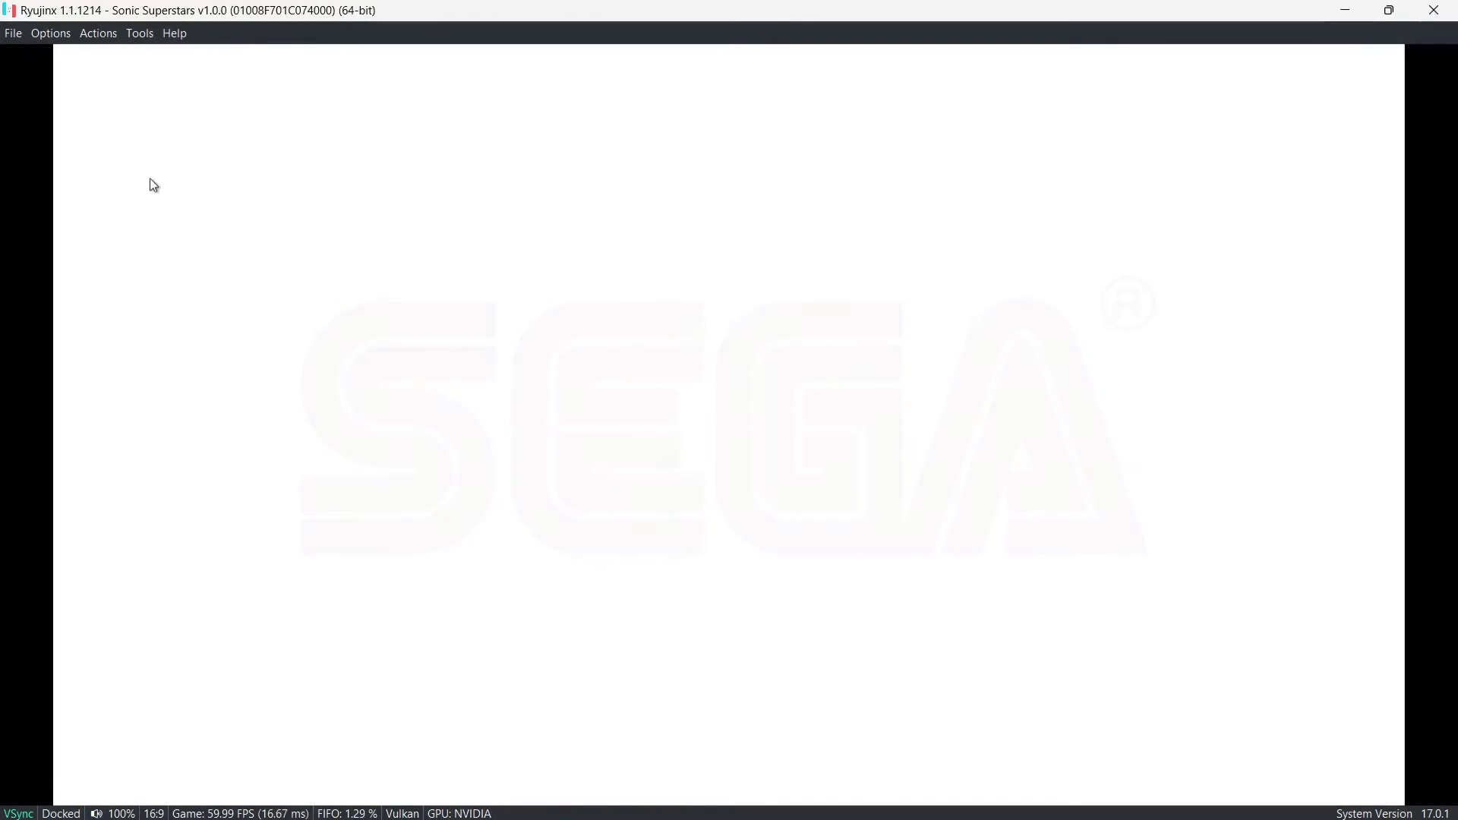
Launch Ryujinx.exe again from the publish folder and open the emulator's settings.
click(52, 35)
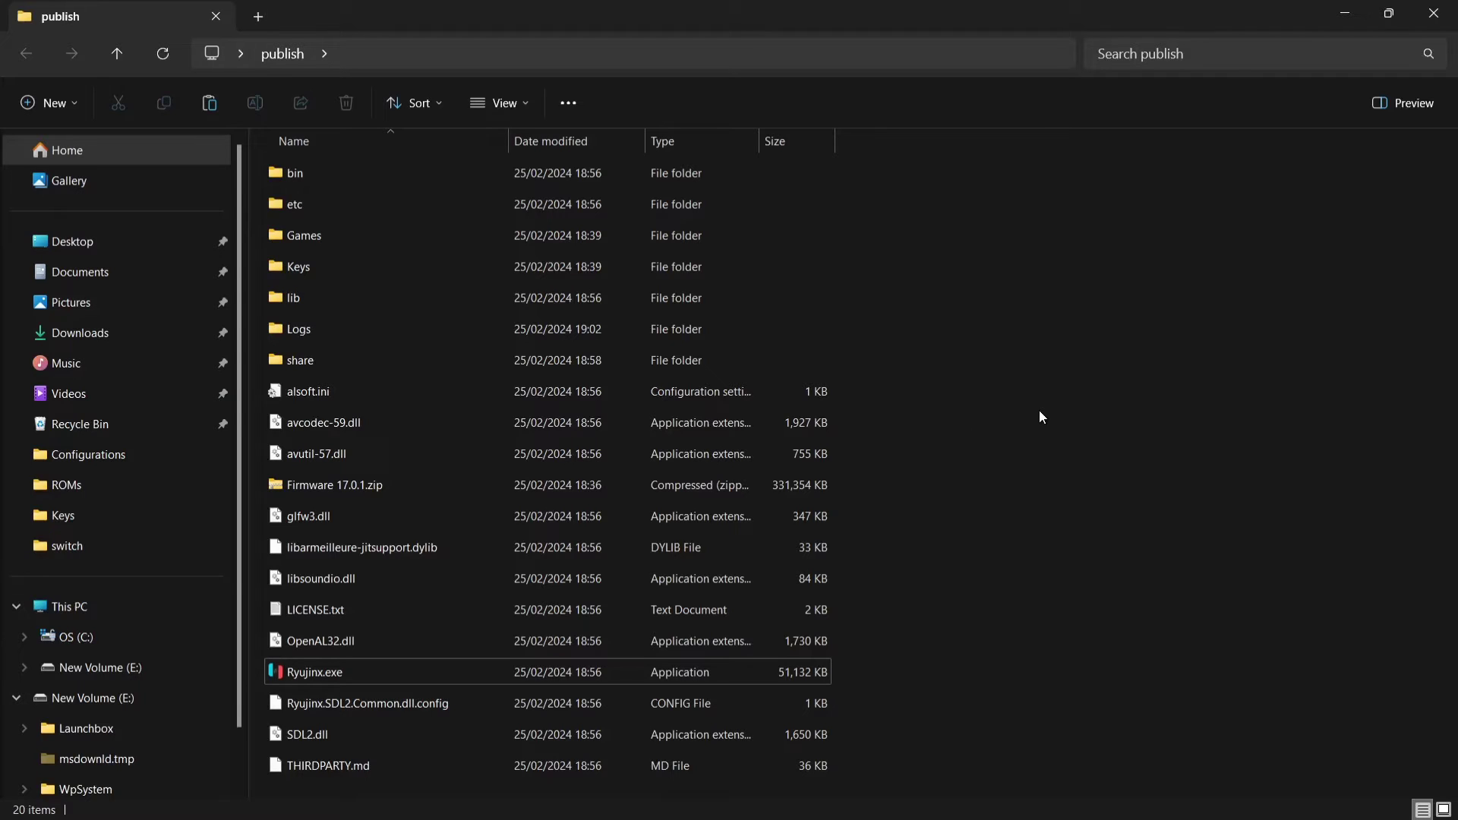
double_click(439, 672)
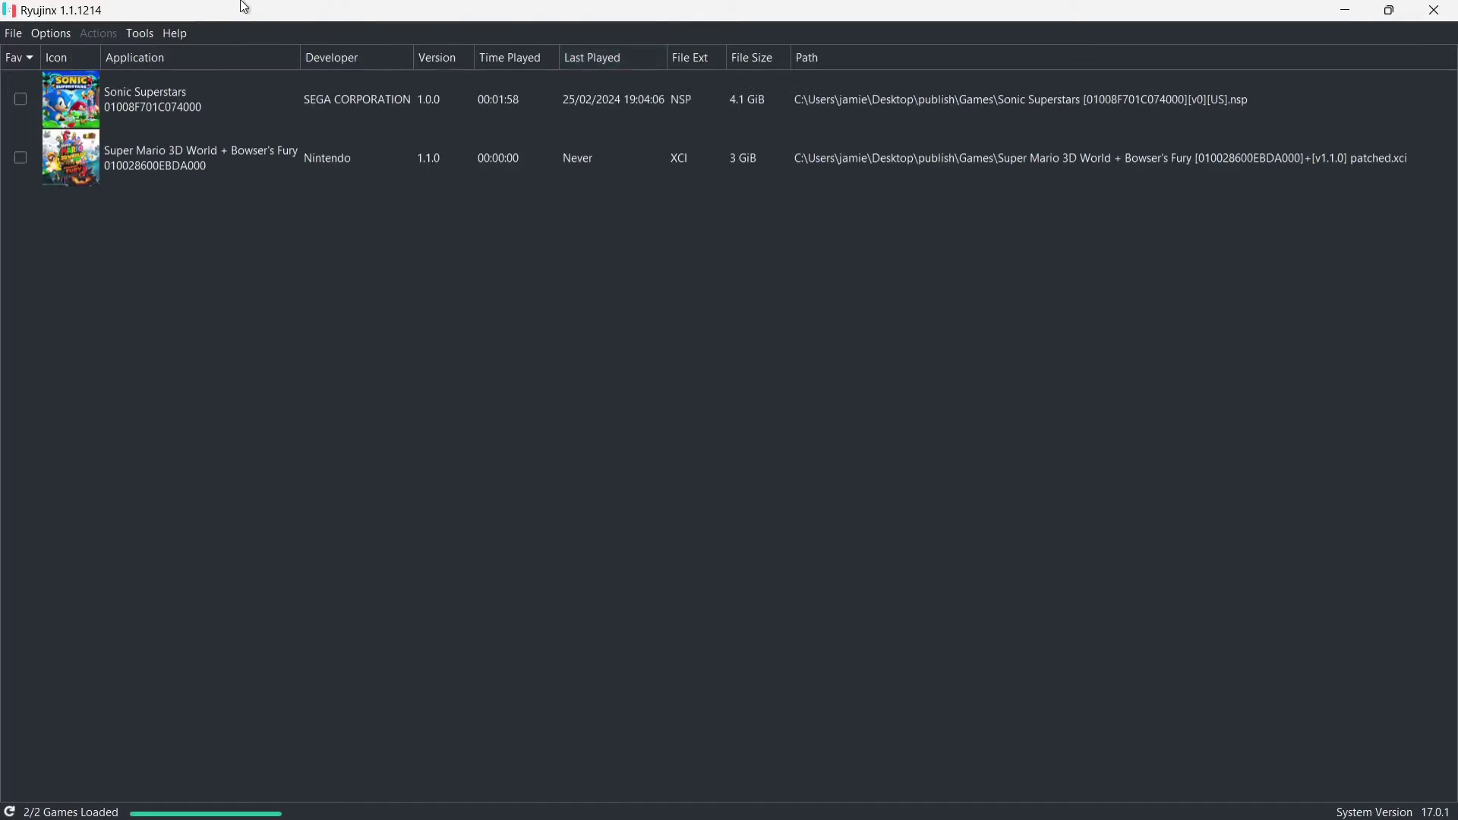
click(42, 35)
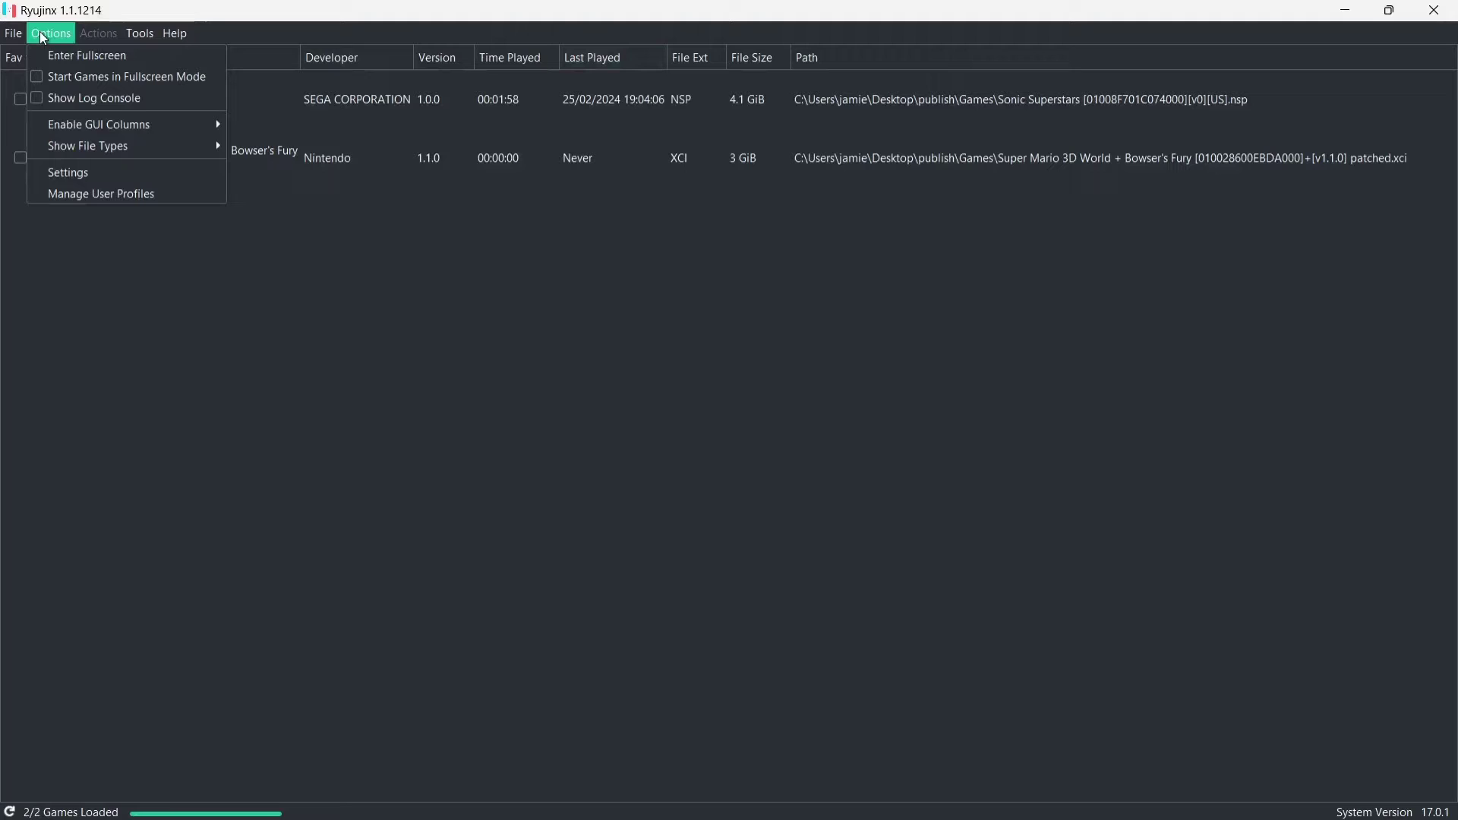
click(58, 170)
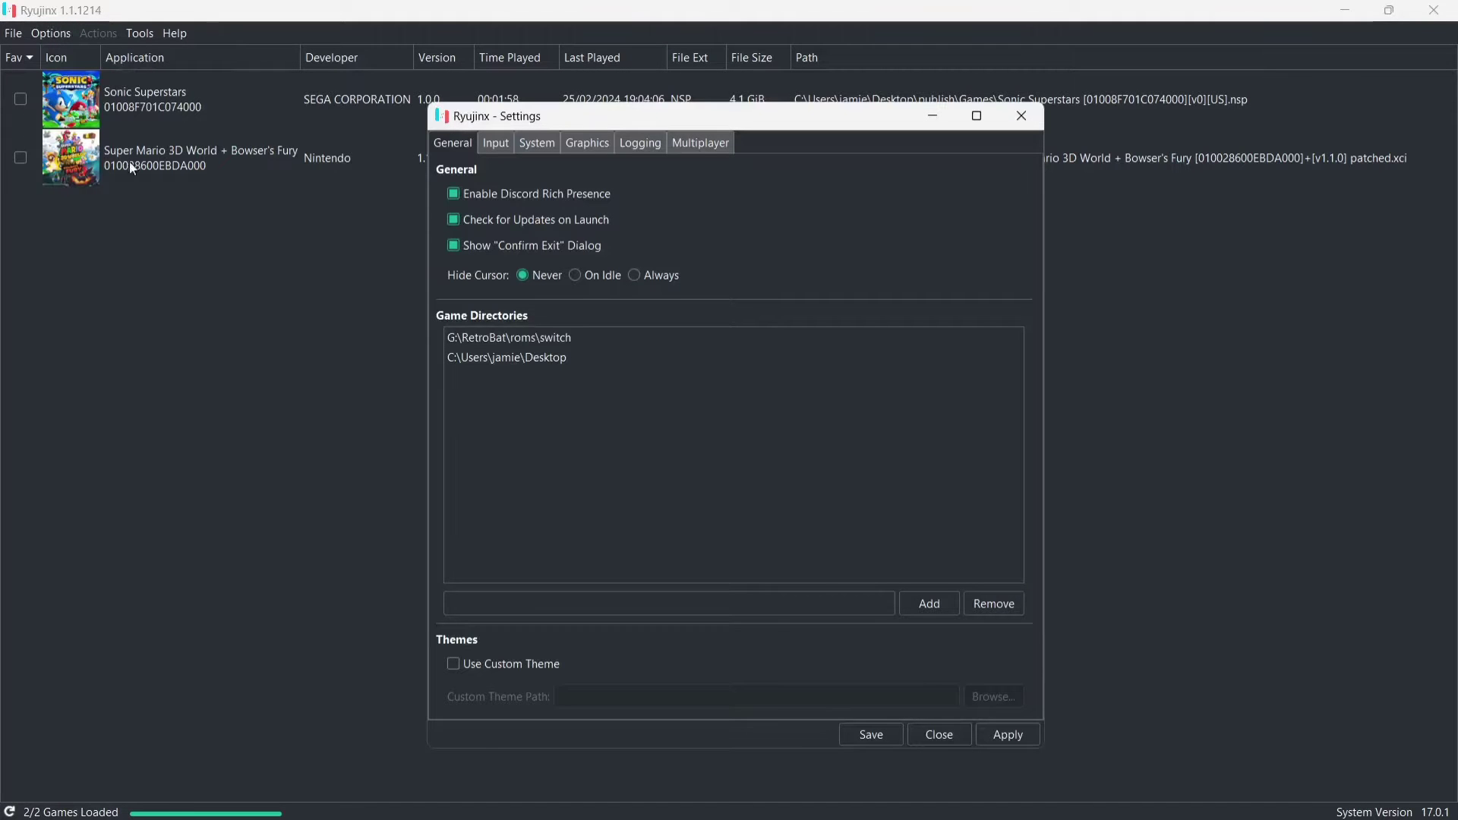
Open Player 1's controller configuration in the input settings and set the input device to Google Stadia Controller.
click(502, 145)
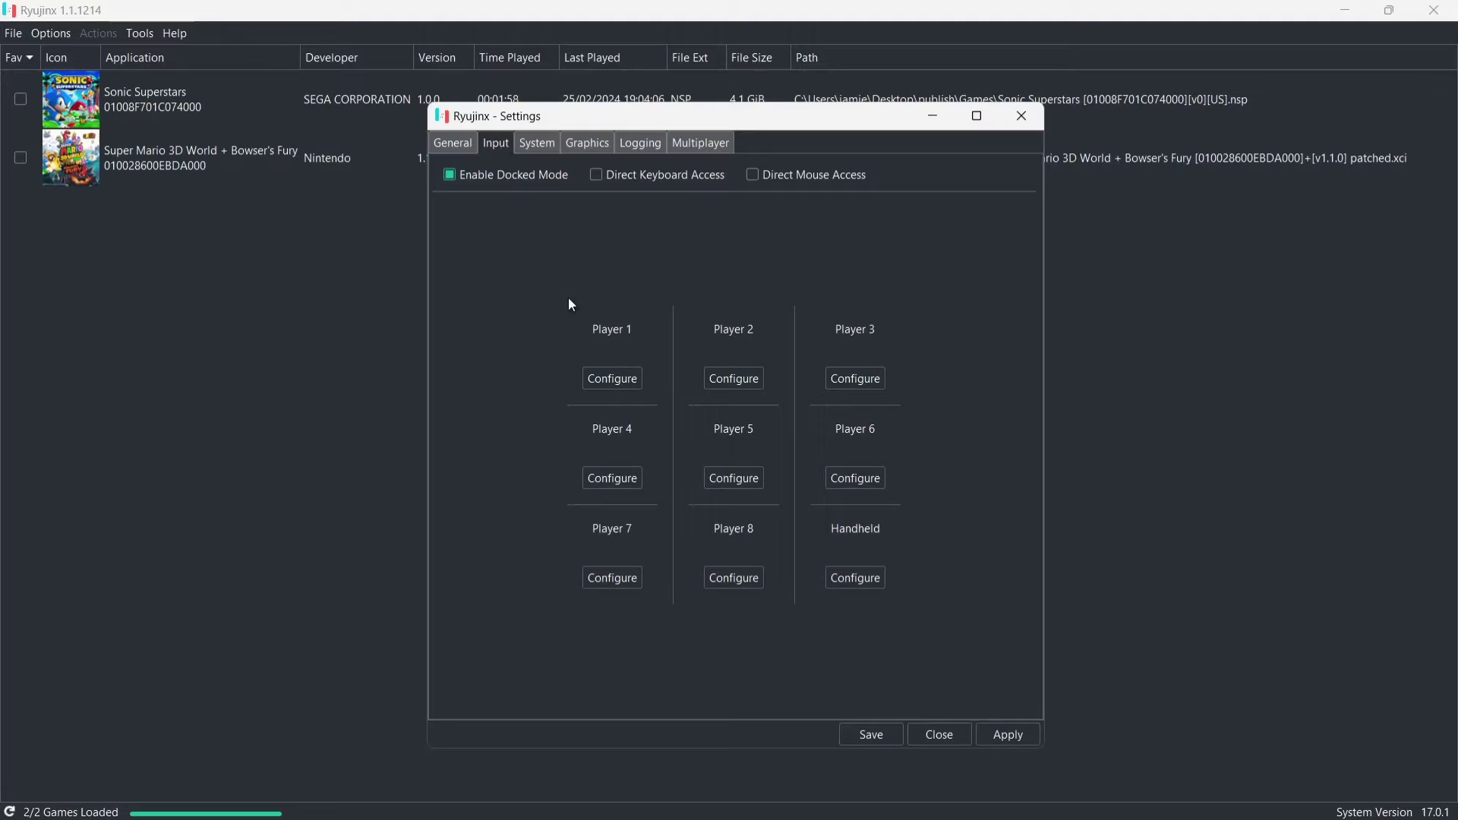
click(633, 386)
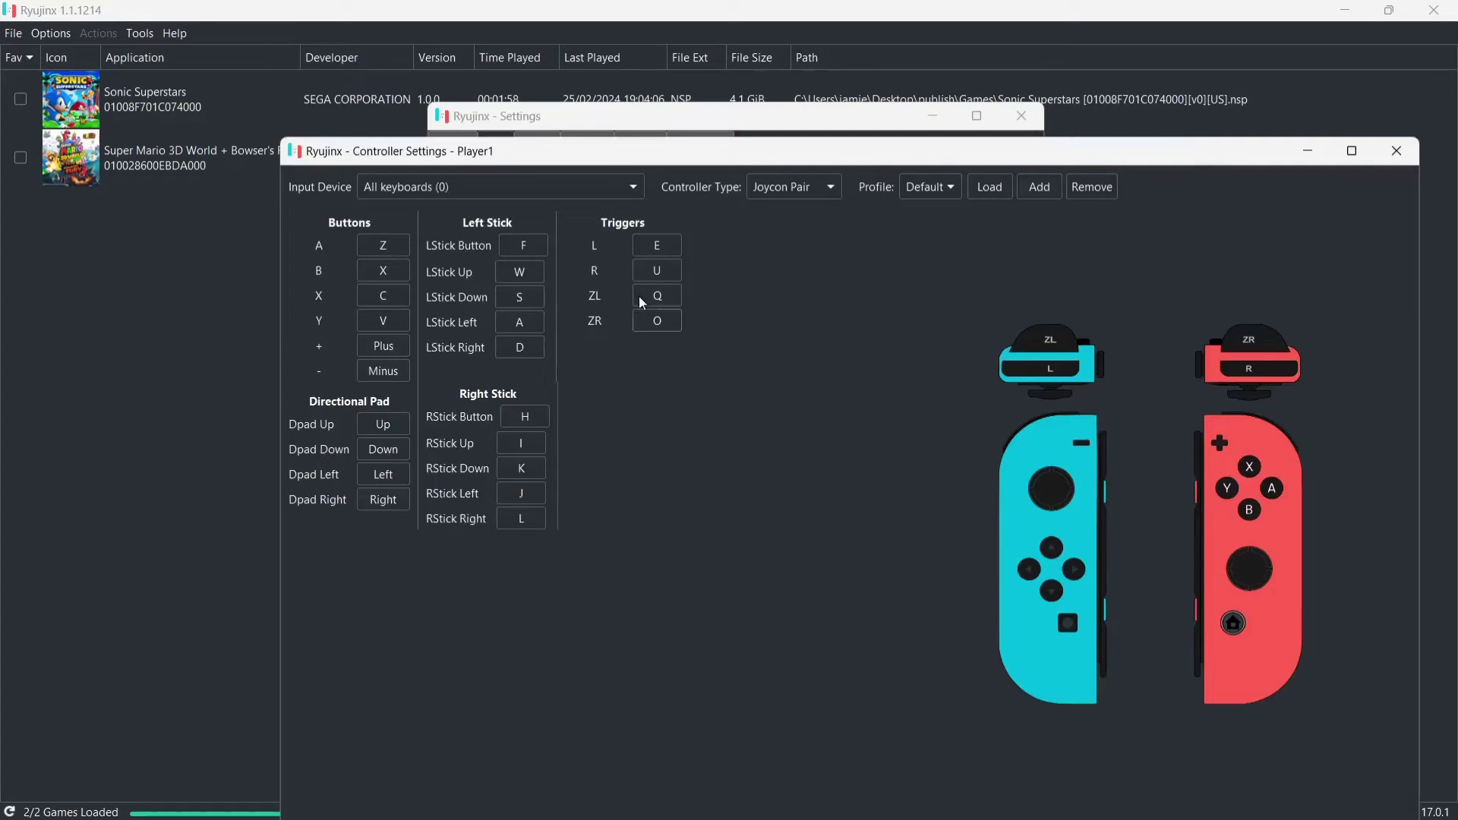
click(491, 187)
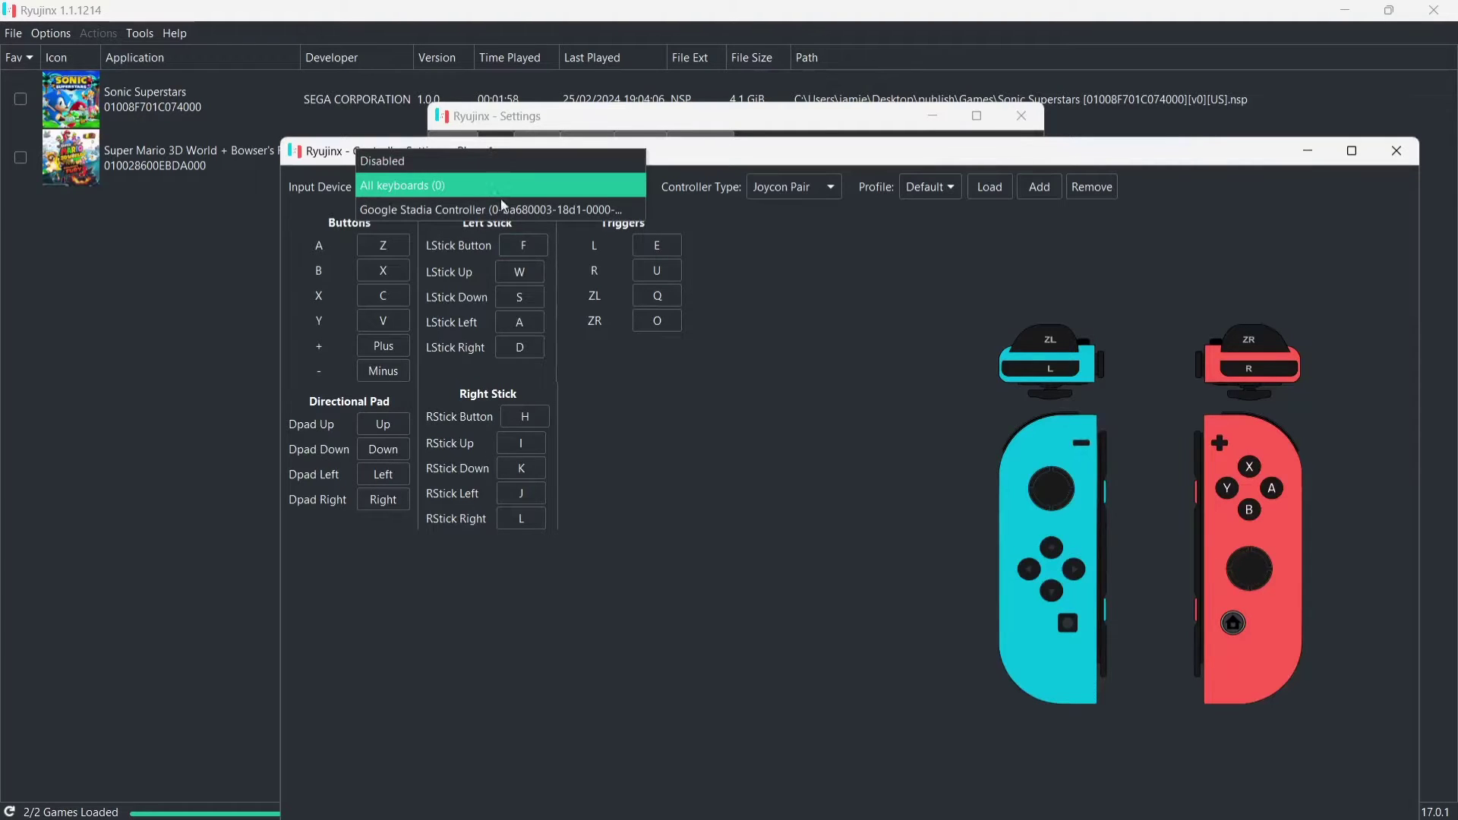
click(503, 209)
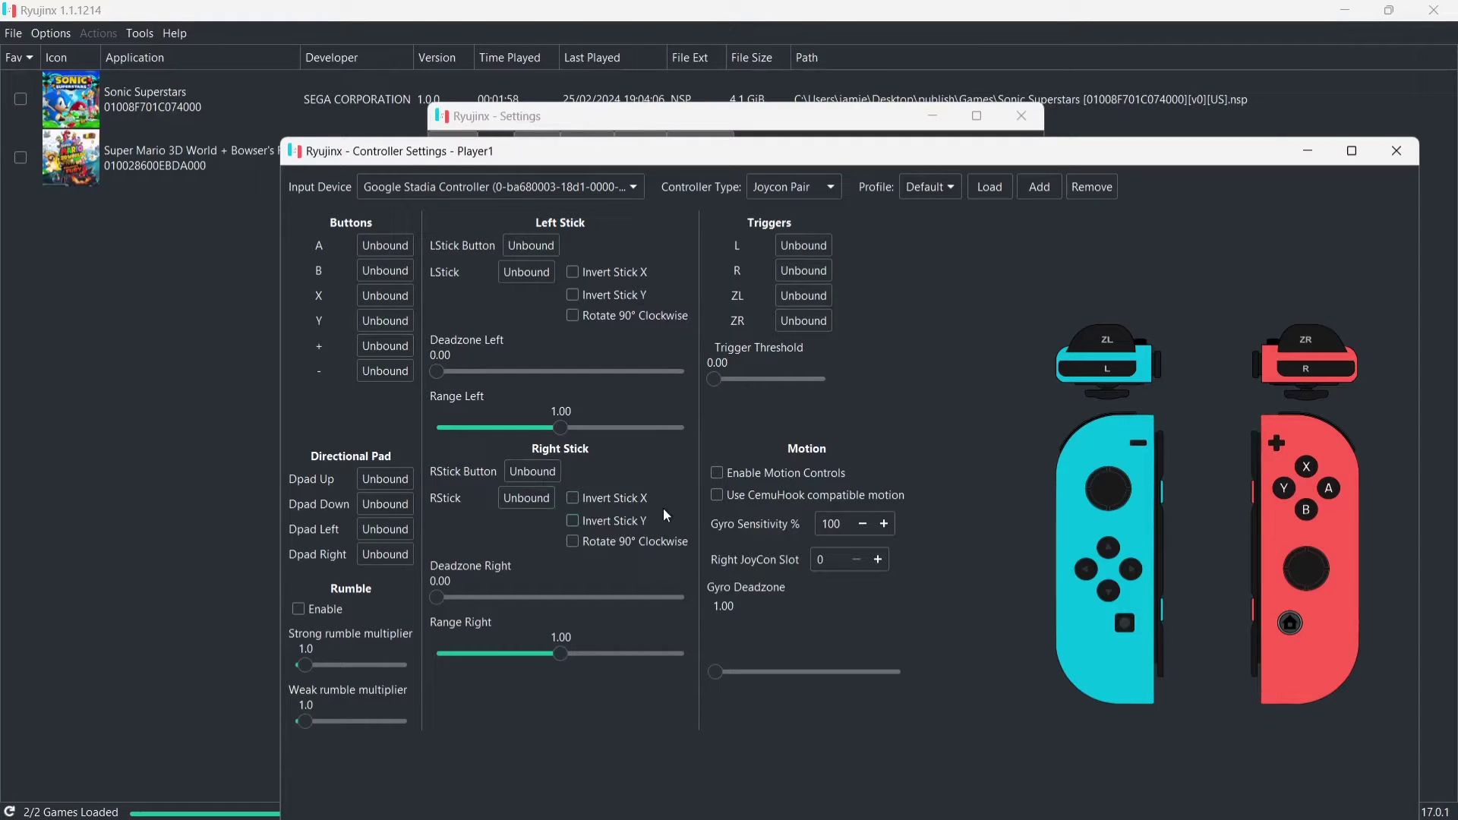
Add a new controller profile named with the user's nickname and maximize the controller settings window.
click(1045, 187)
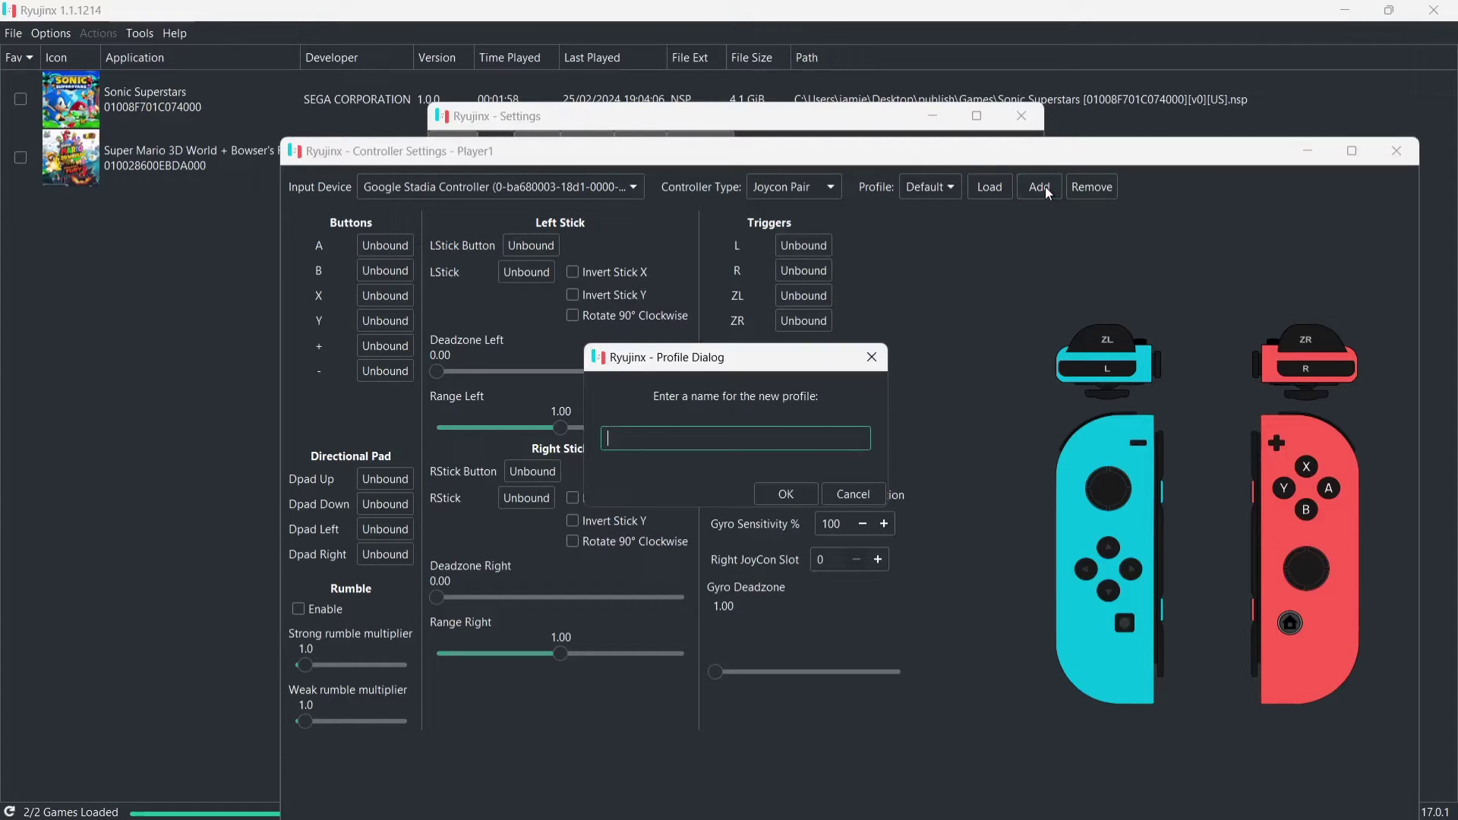
text(justjamie)
click(790, 496)
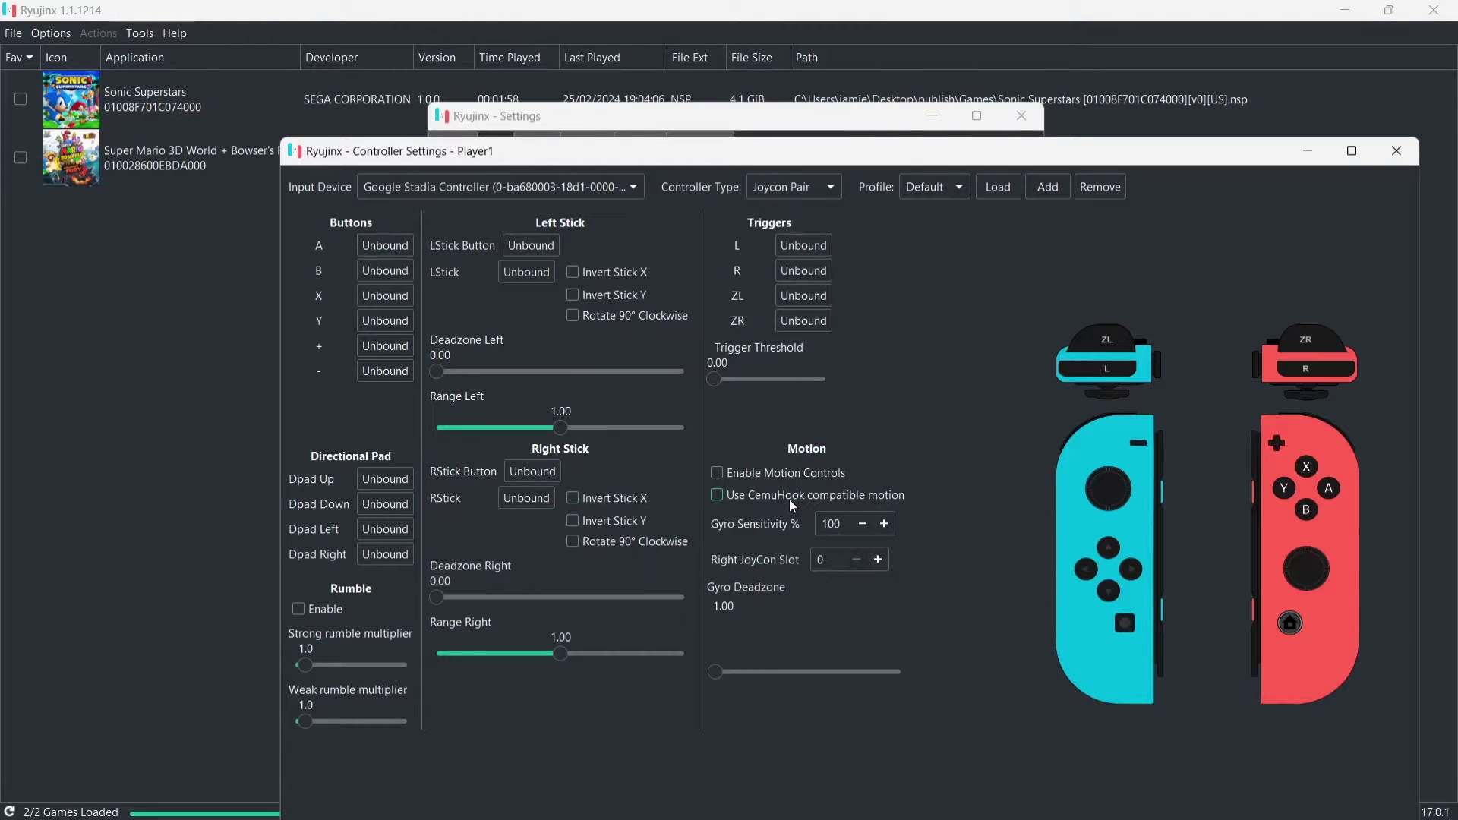
double_click(950, 149)
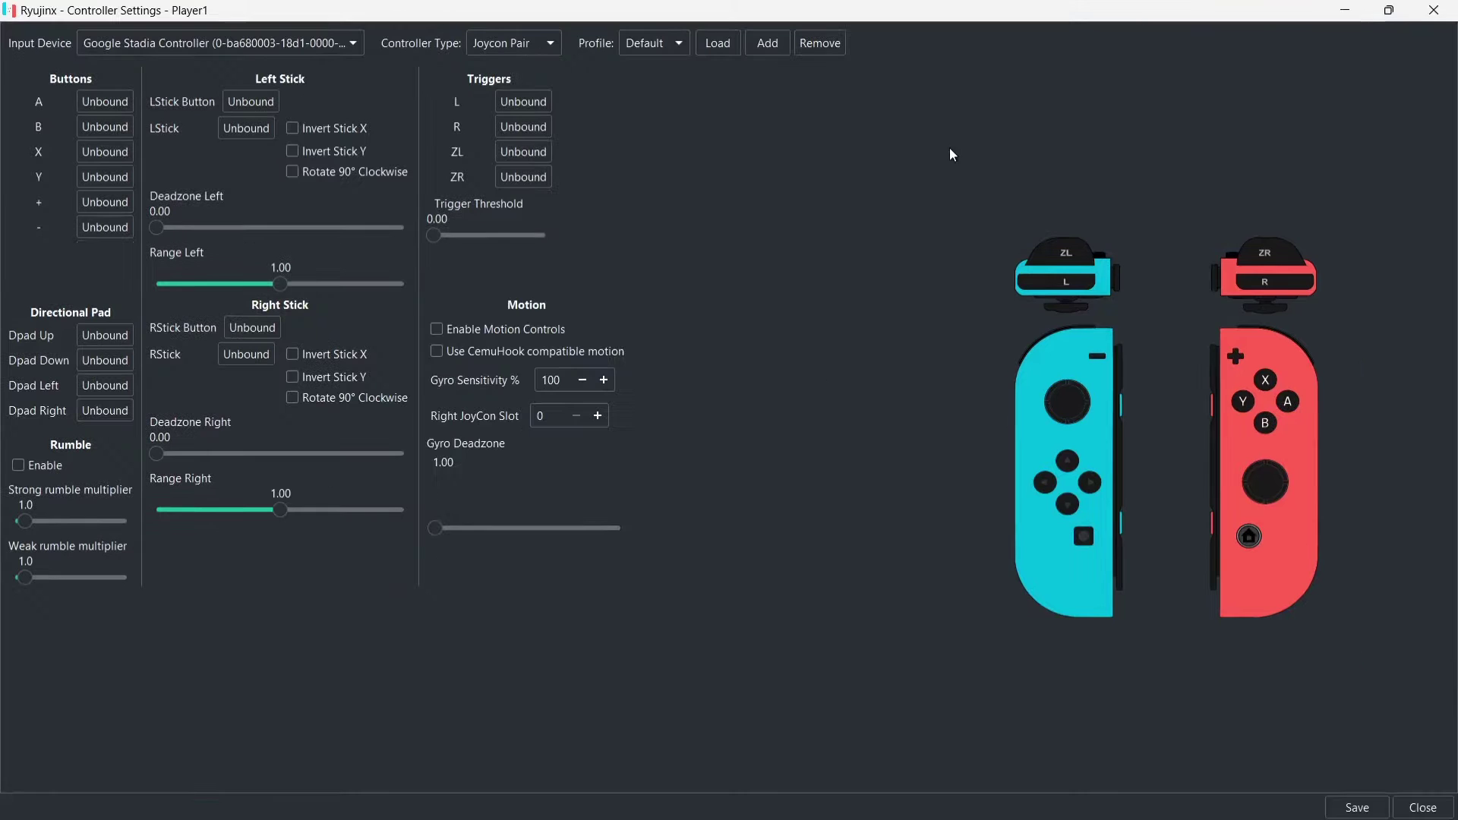
Select the newly added profile and set the controller type to Pro Controller.
click(671, 51)
click(539, 47)
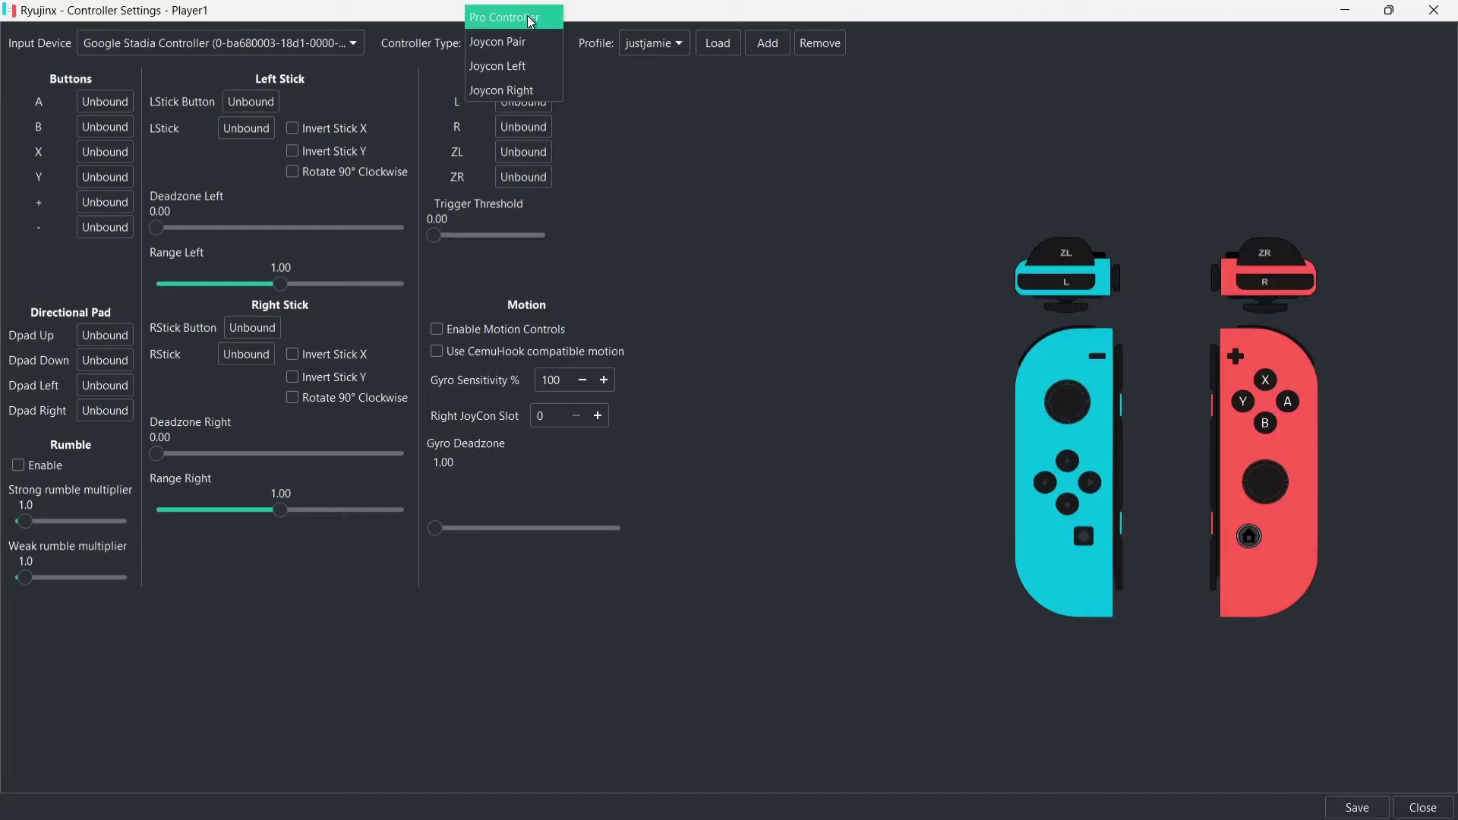
click(544, 20)
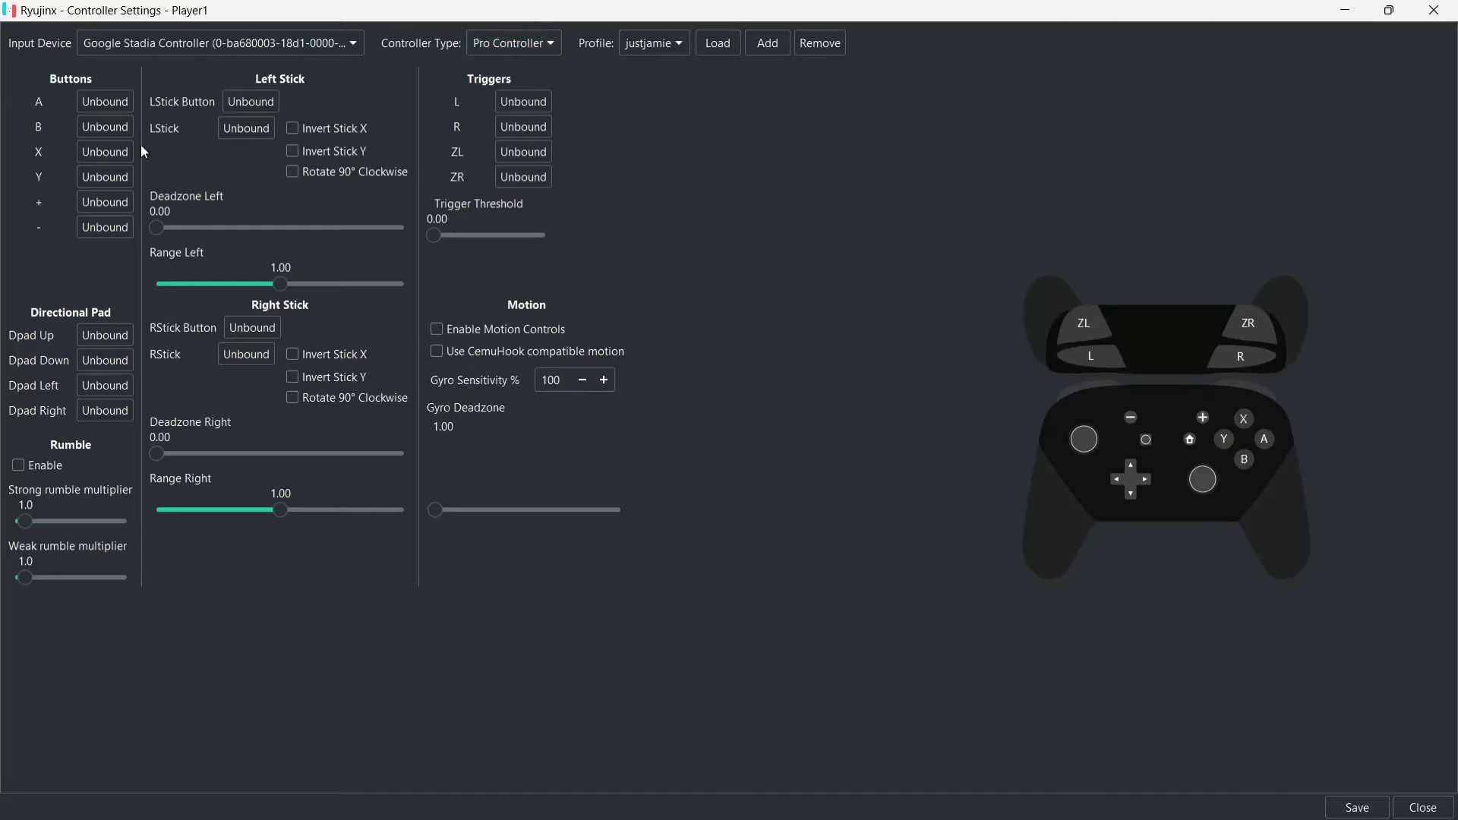
Bind the face buttons, plus, minus, D-pad directions and both sticks with their stick buttons to the matching controller inputs.
click(110, 99)
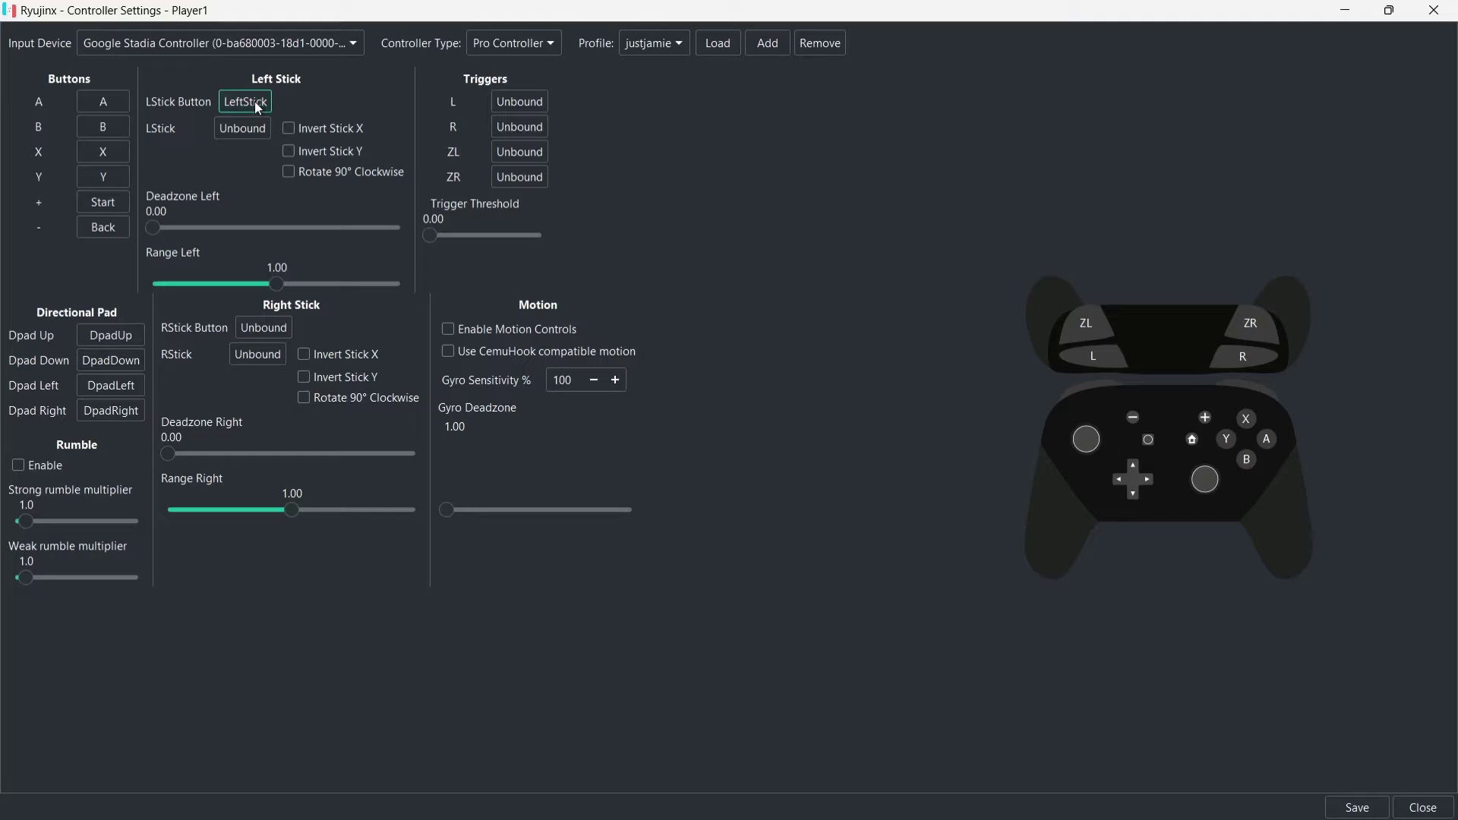
click(256, 128)
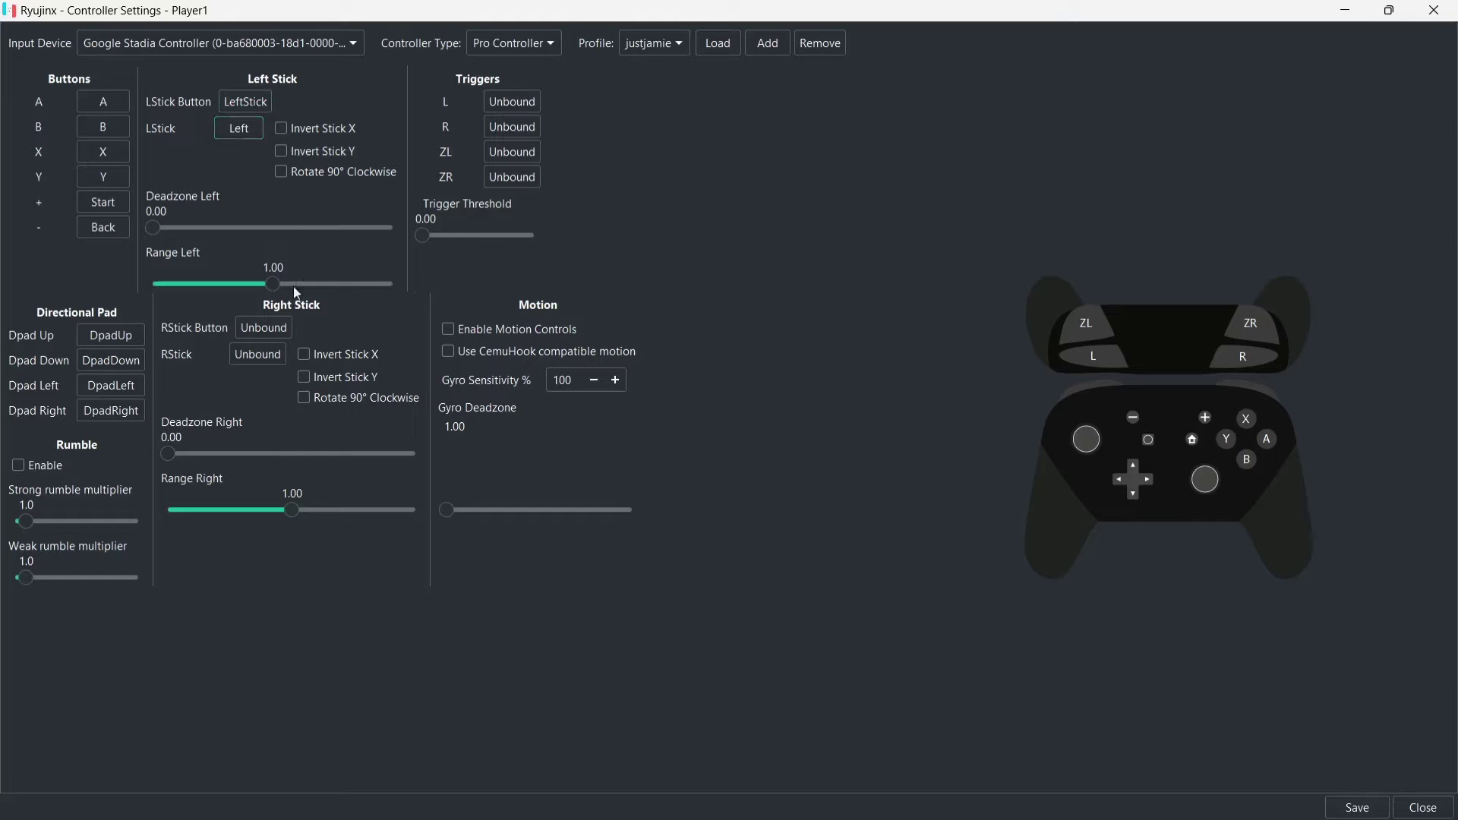
click(285, 329)
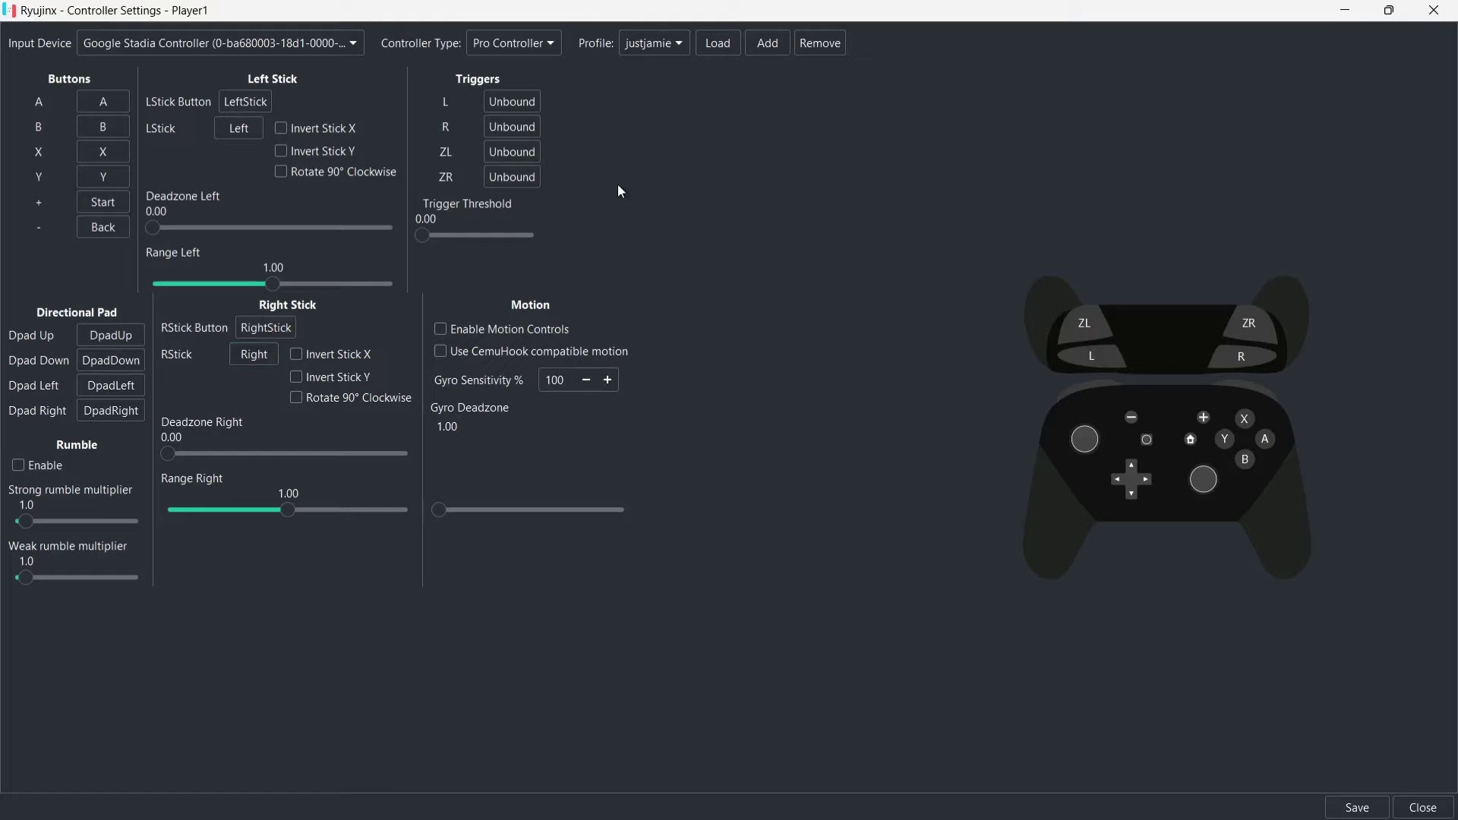
Bind L to LeftTrigger, R to RightTrigger, ZL to LeftShoulder and ZR to RightShoulder, and save the controller configuration and settings.
click(520, 105)
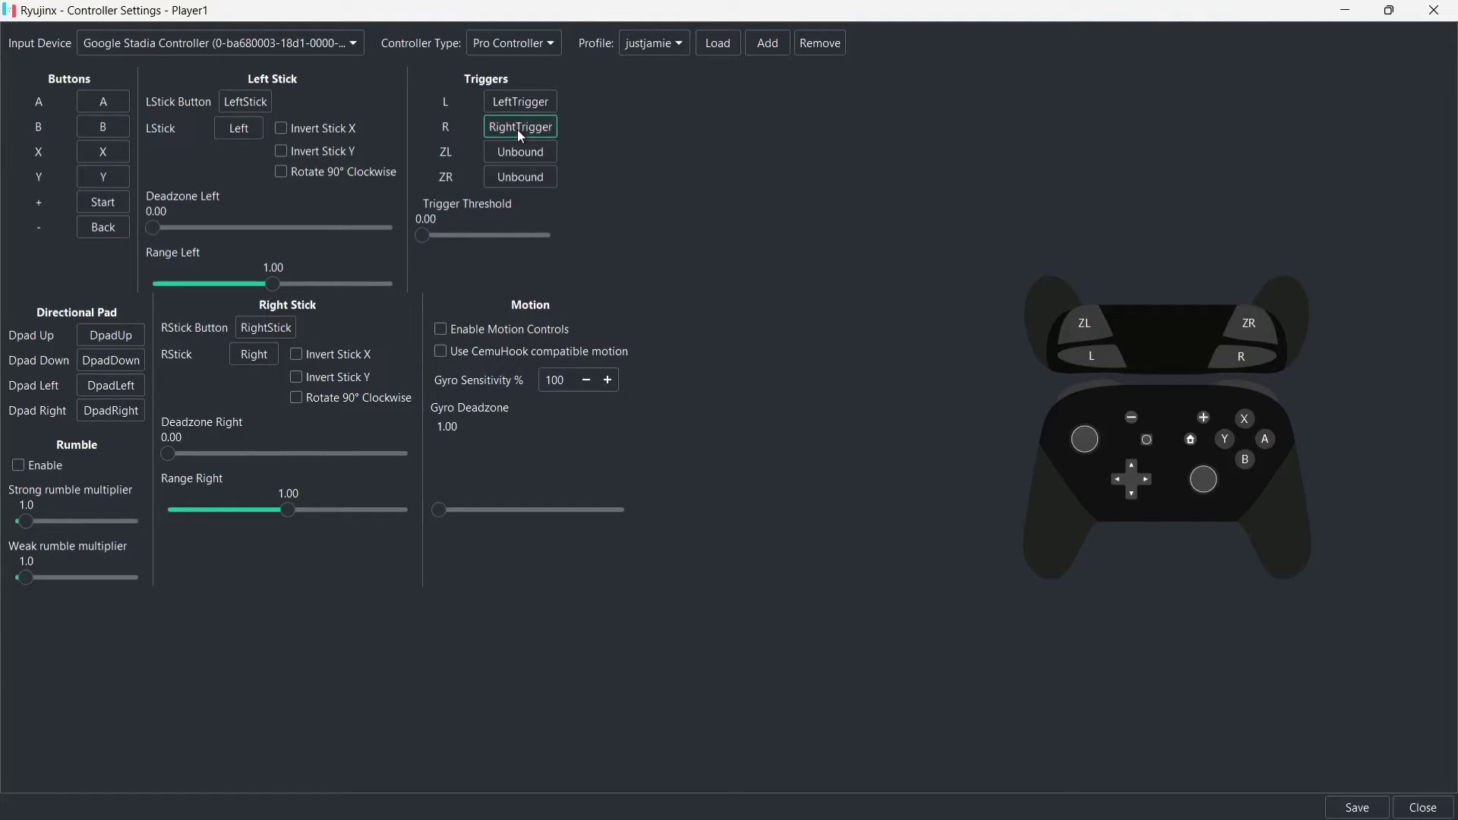
click(521, 153)
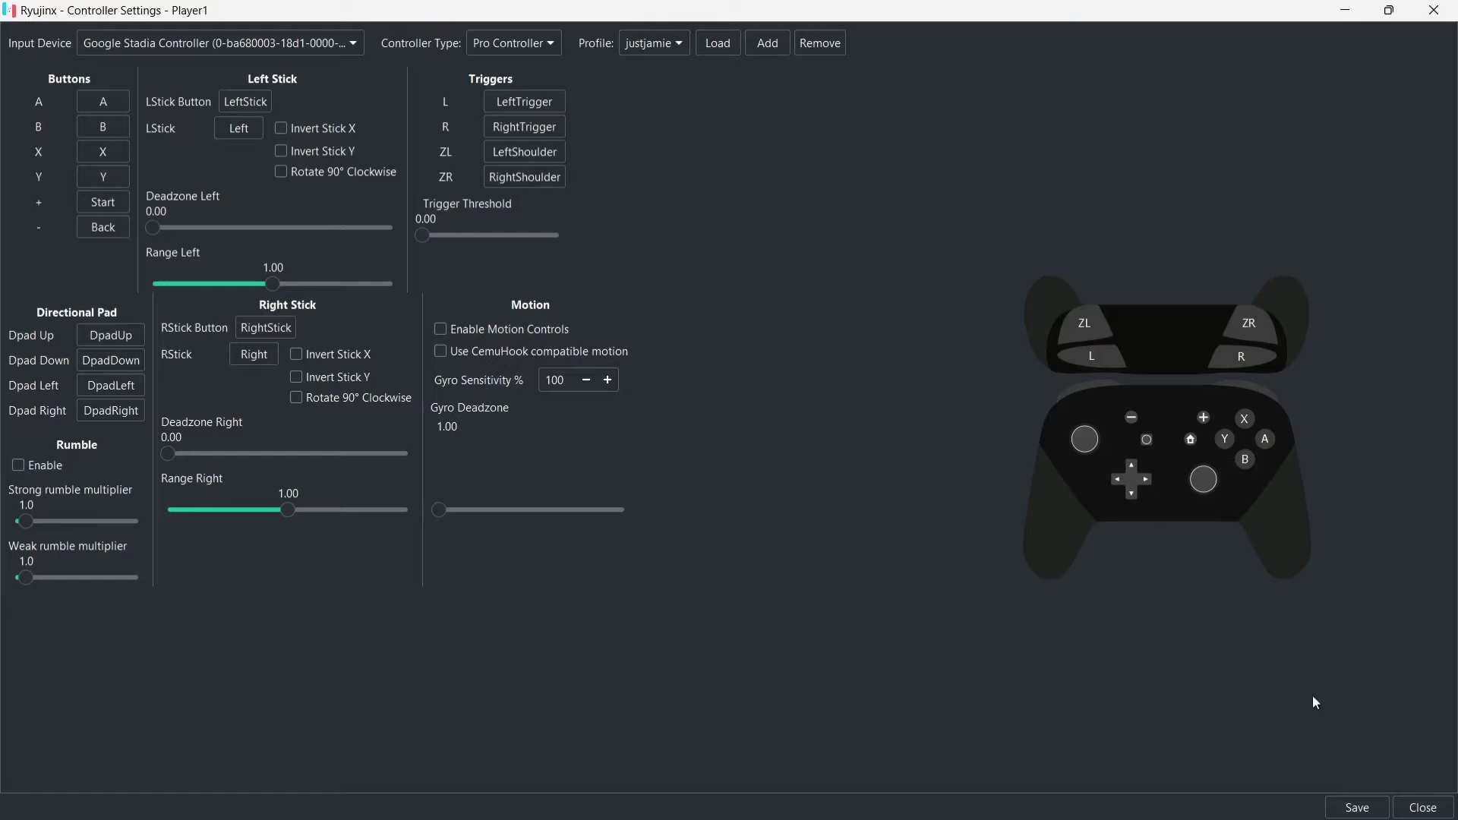
click(1358, 808)
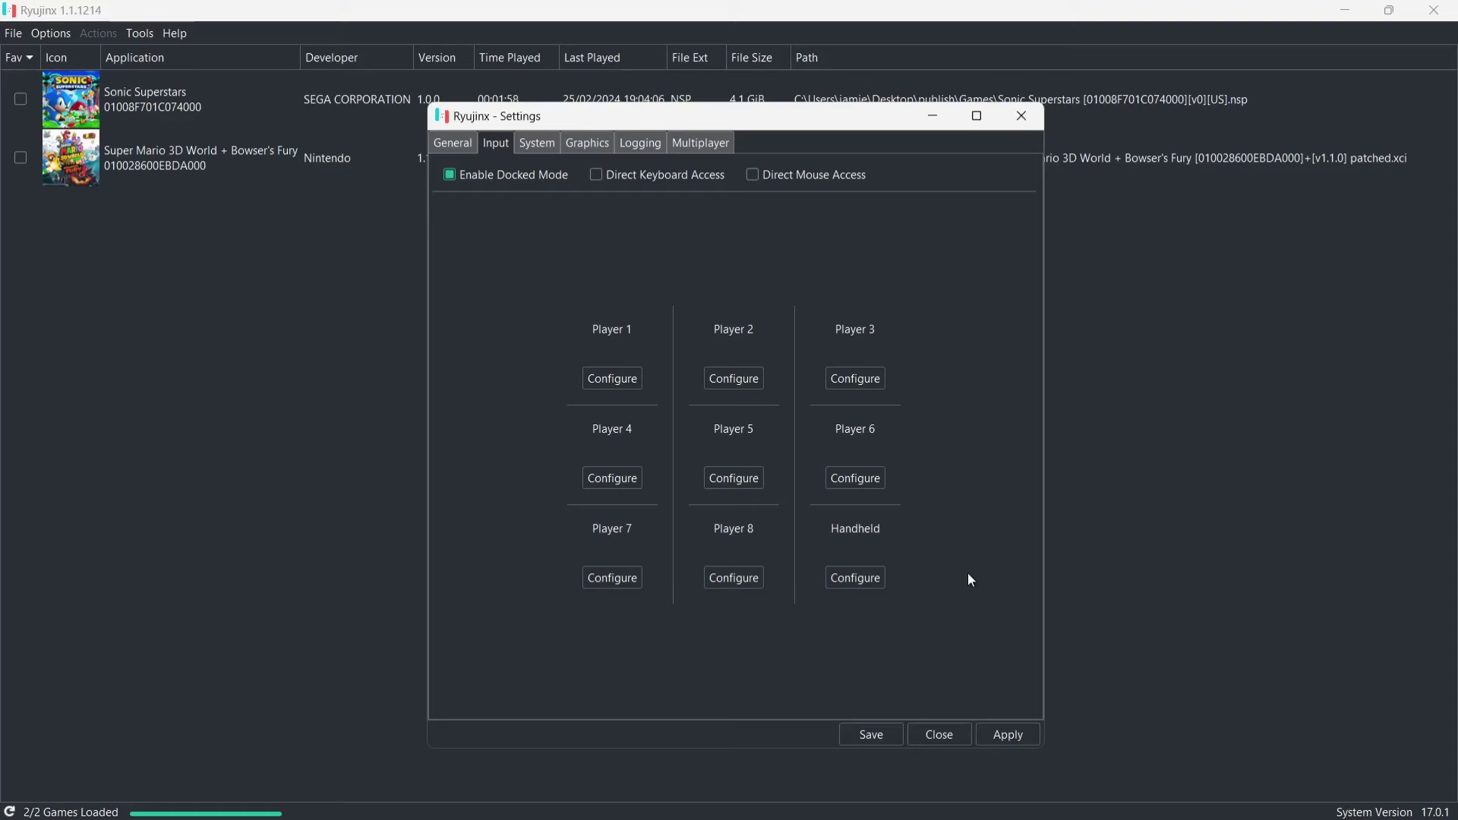
click(866, 734)
Start Sonic Superstars from the game list.
click(189, 111)
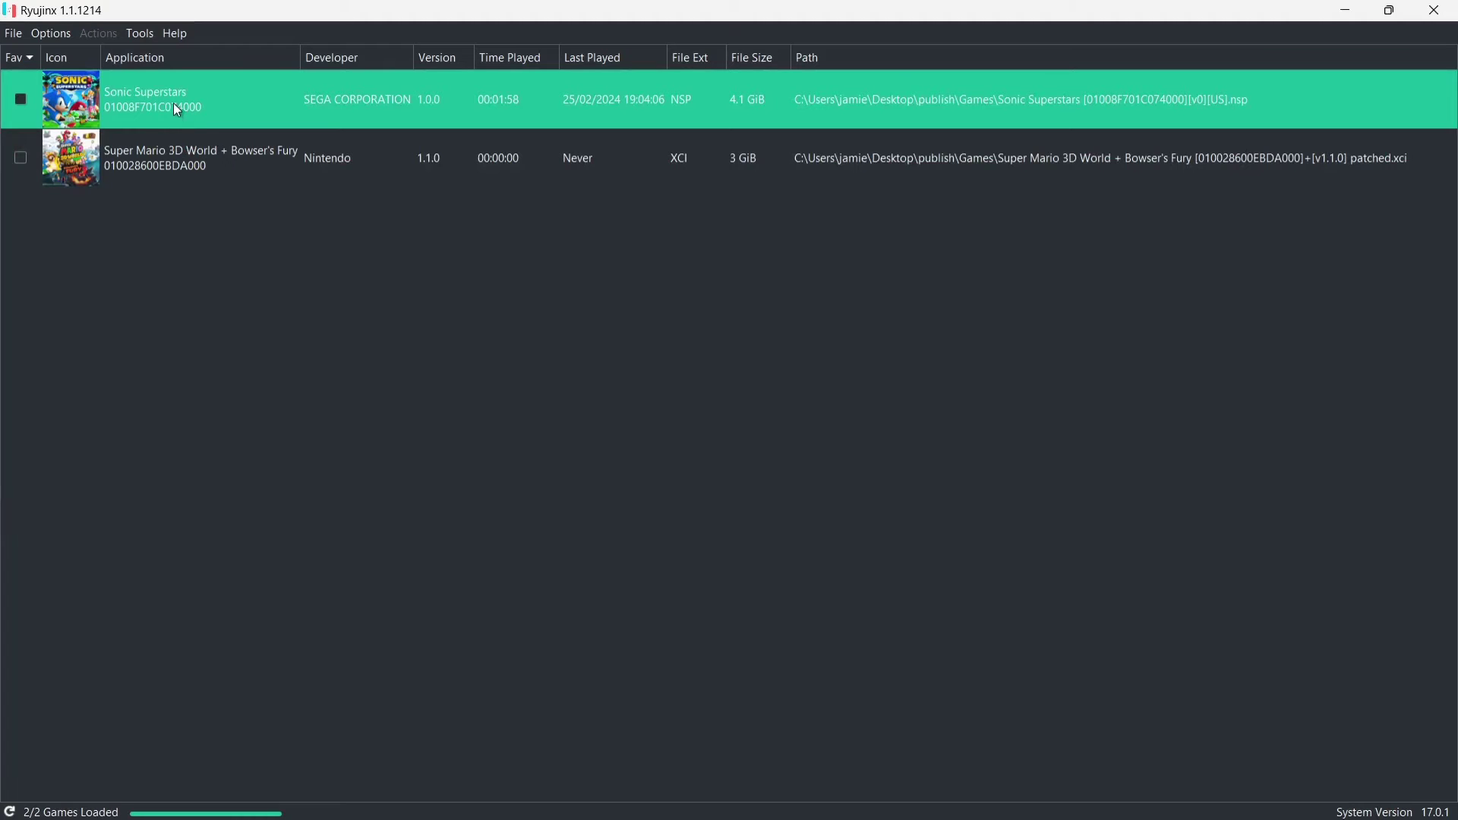
right_click(174, 105)
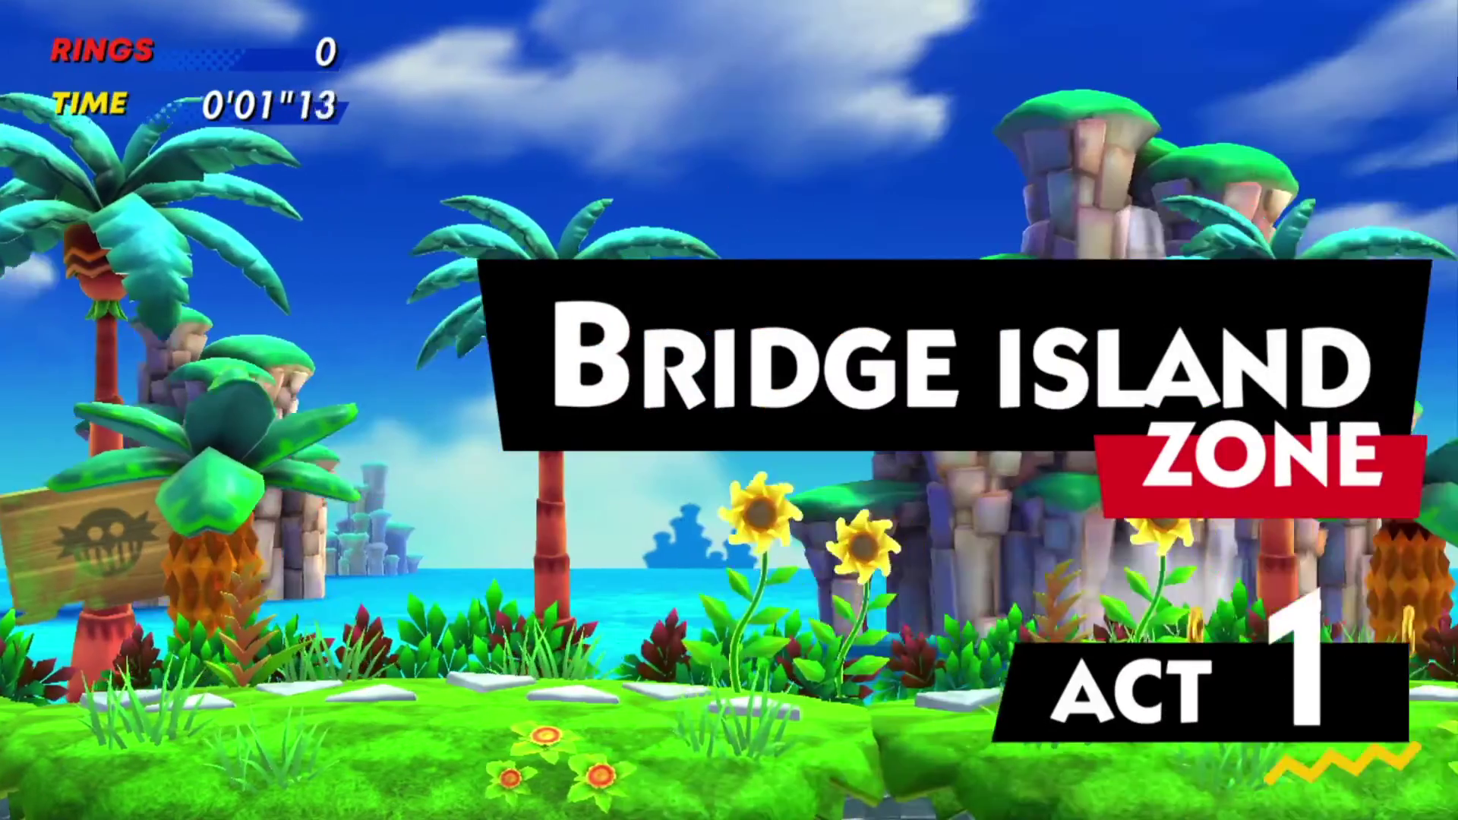
key(Right)
key(space)
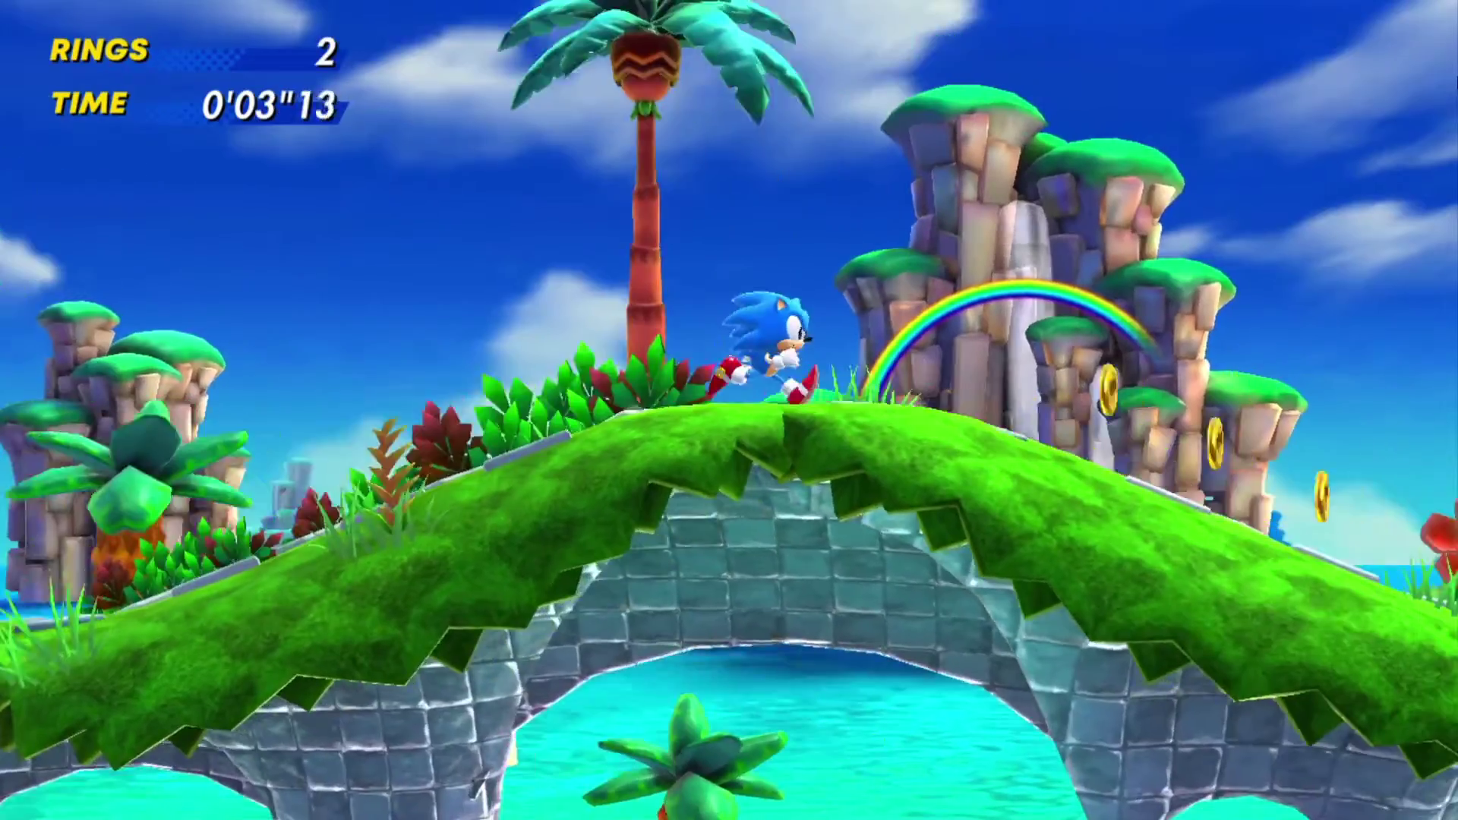
key(Right)
key(space)
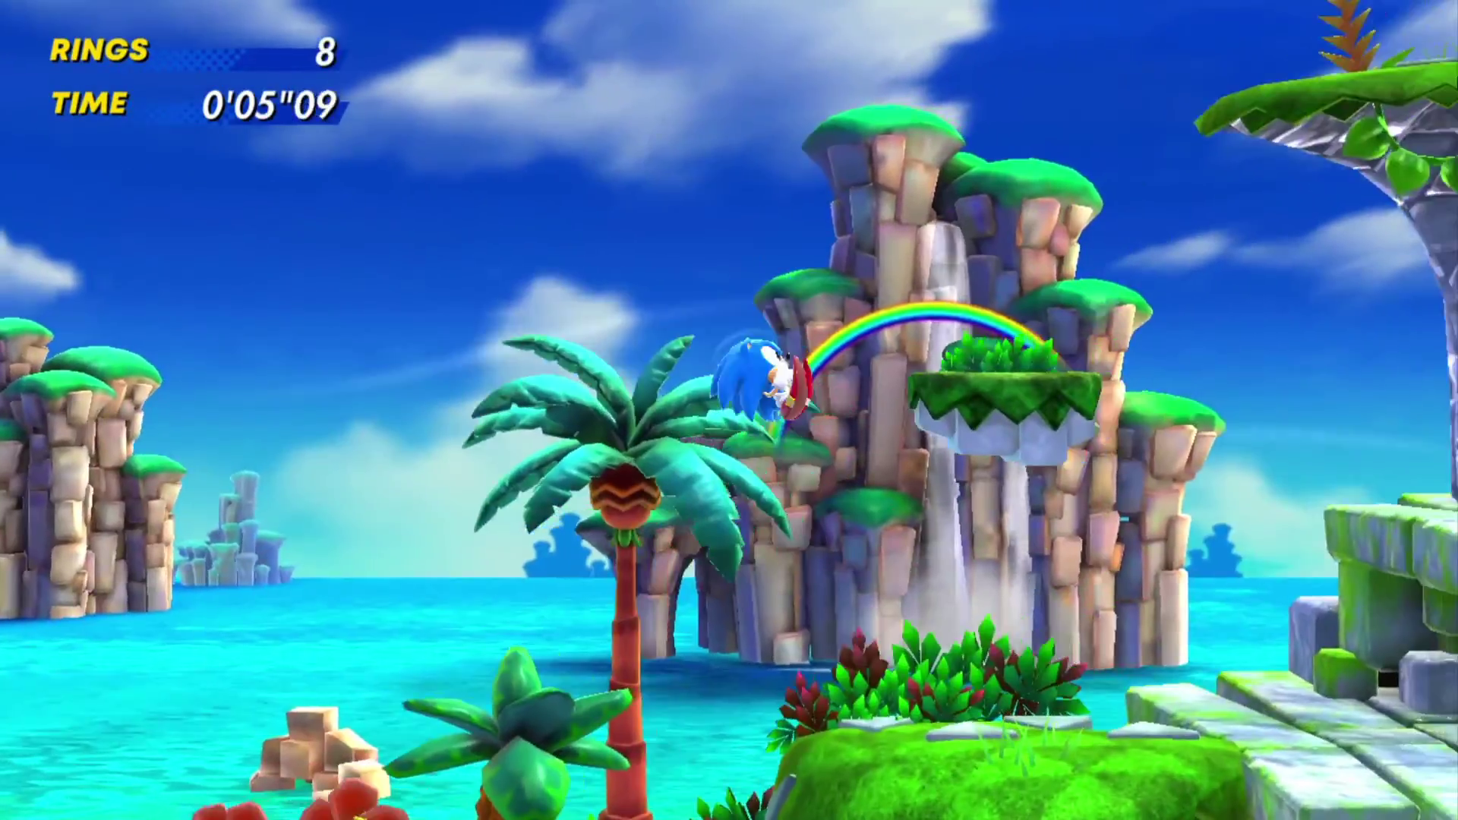
key(space)
key(space)
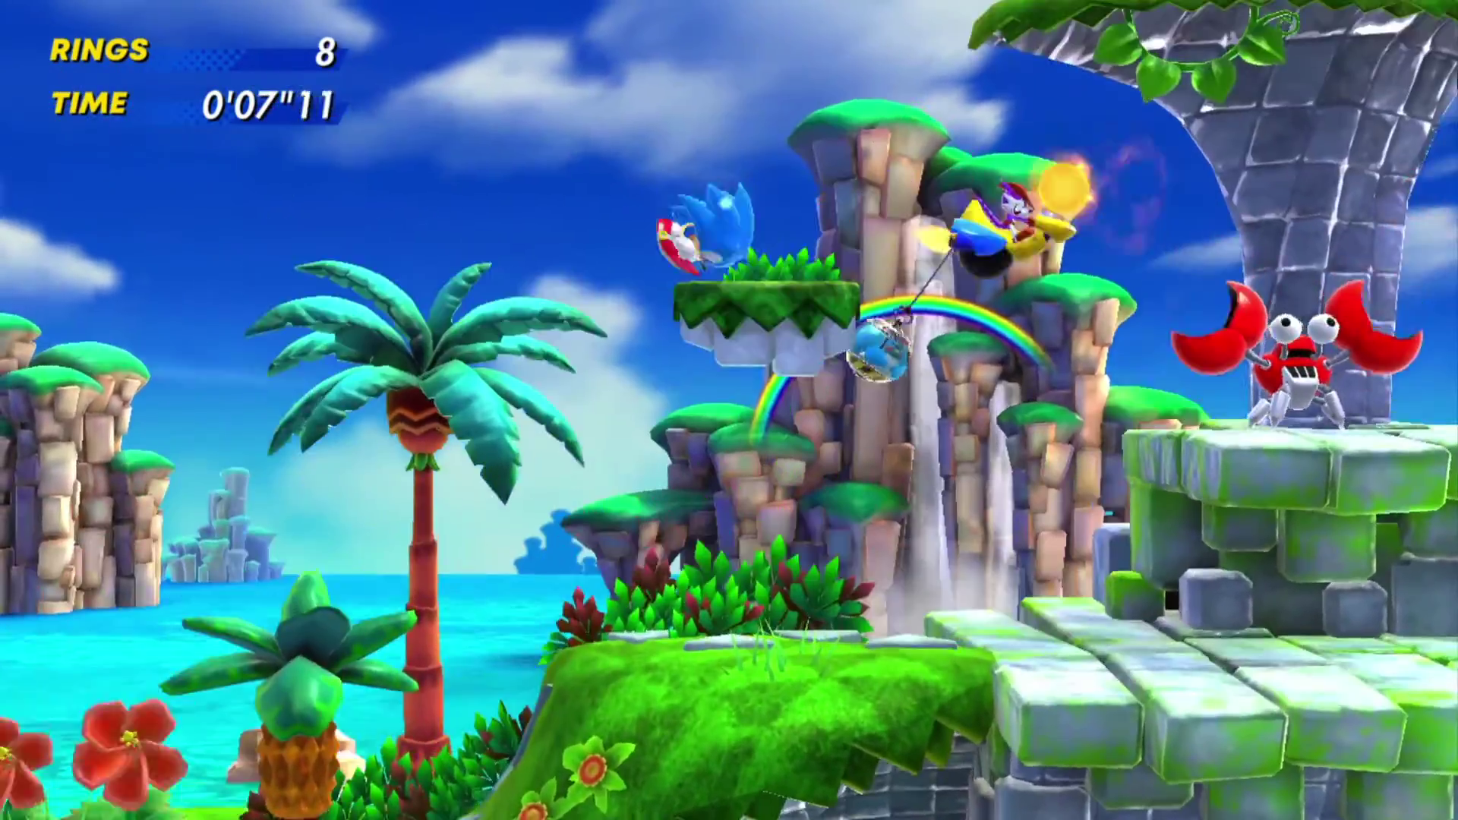
key(Right)
key(space)
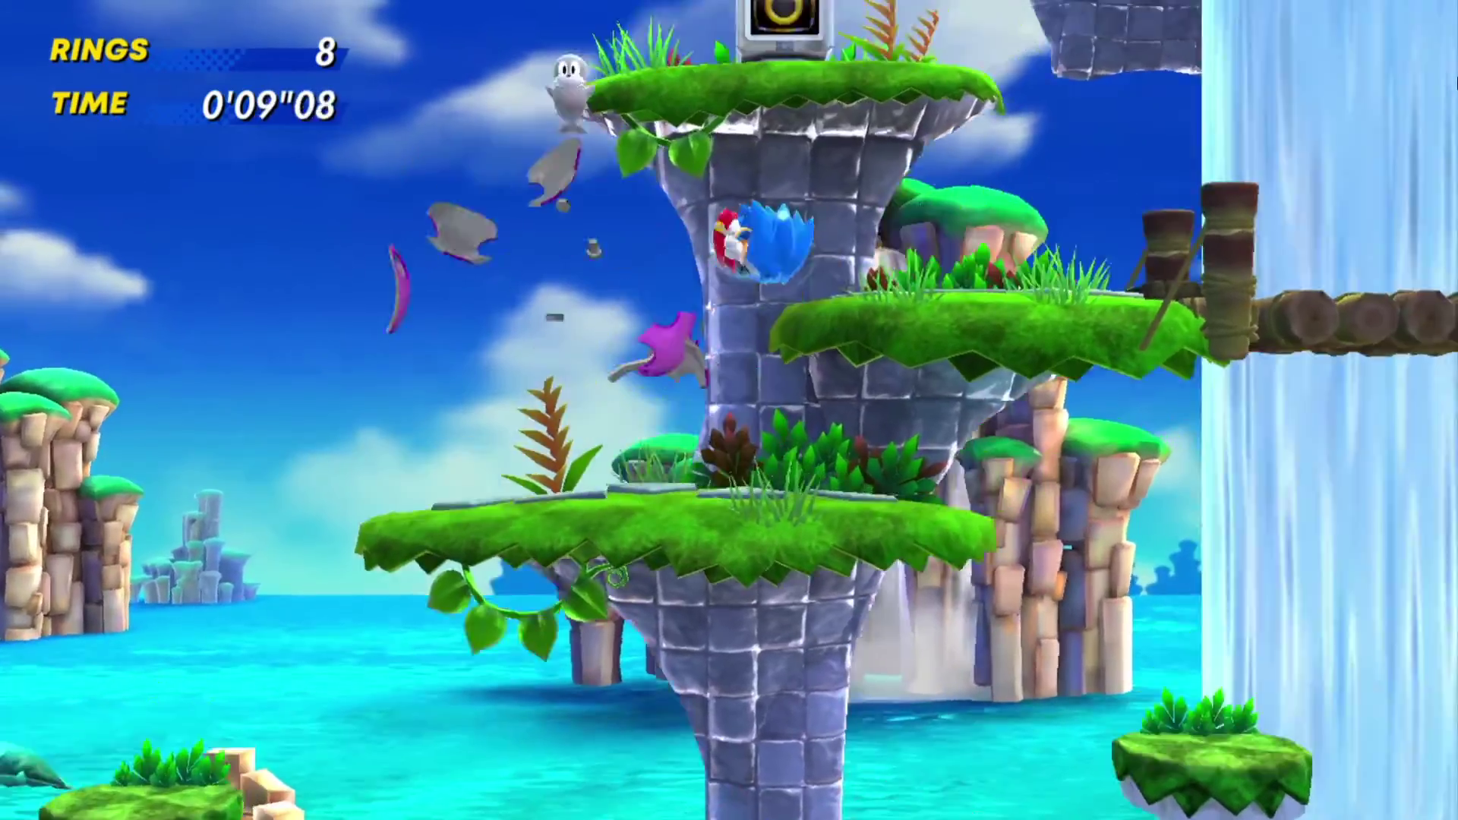
key(Right)
key(space)
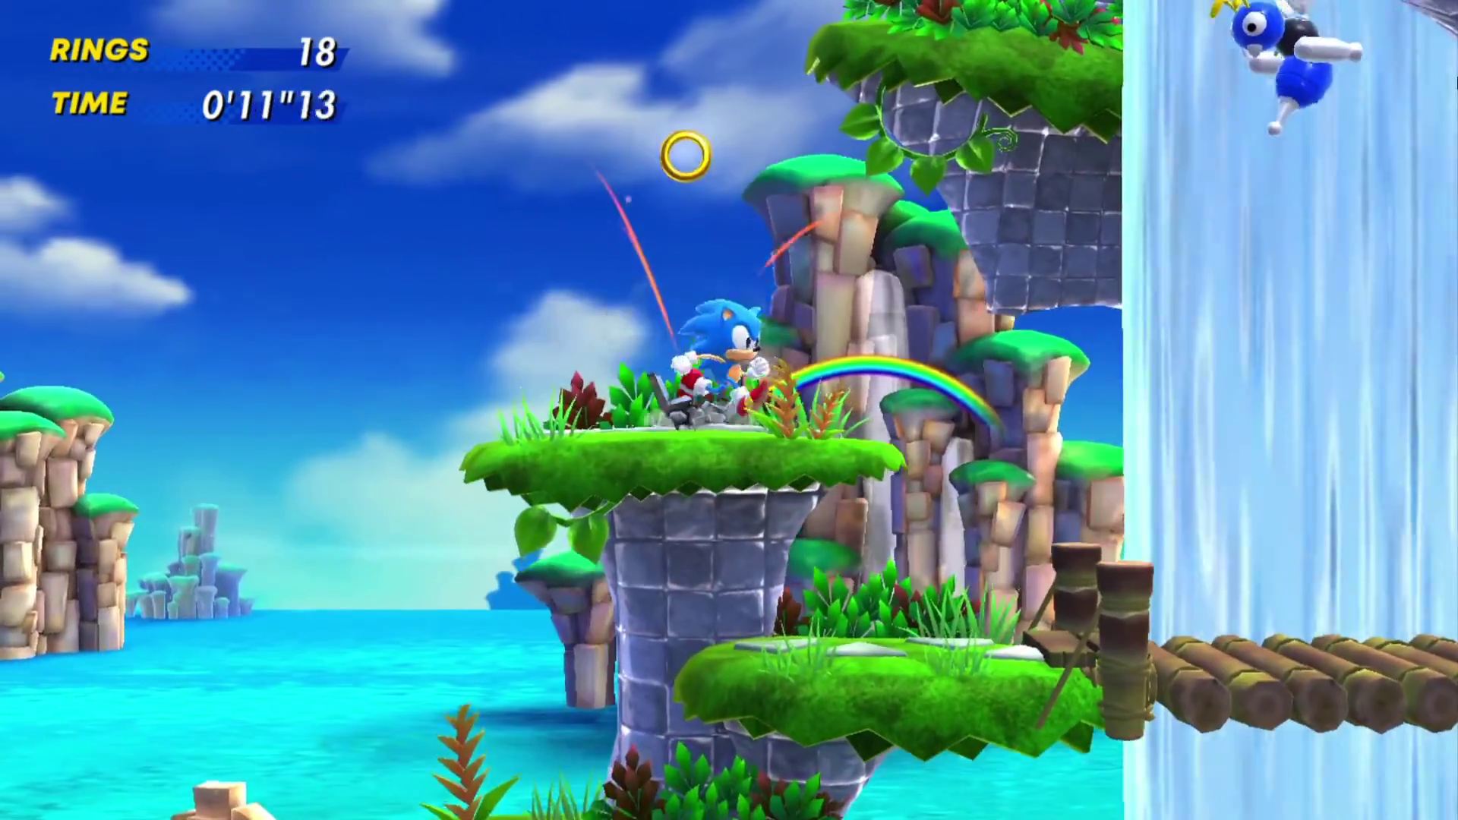
key(space)
key(Right)
key(space)
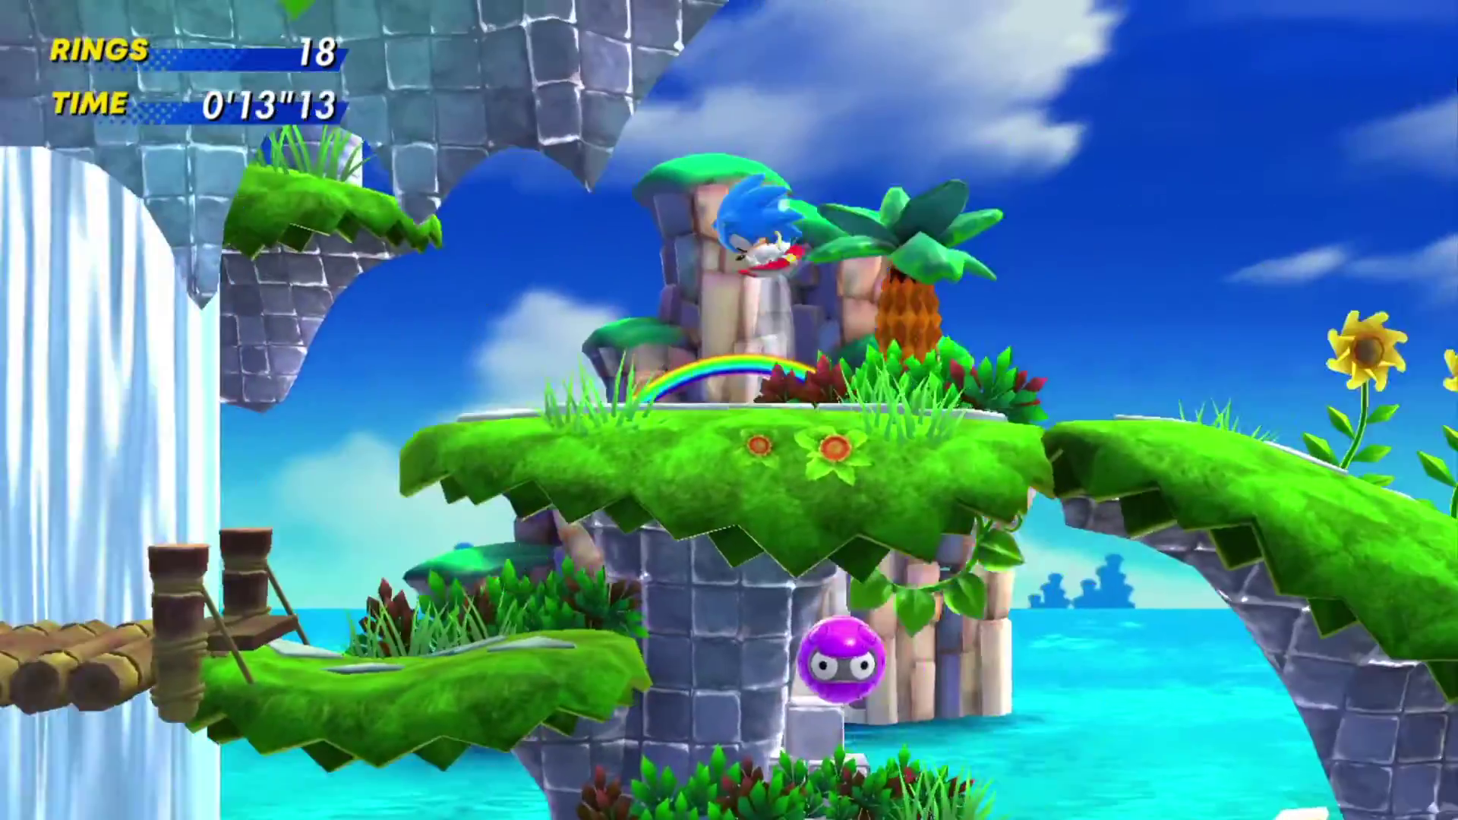
key(Right)
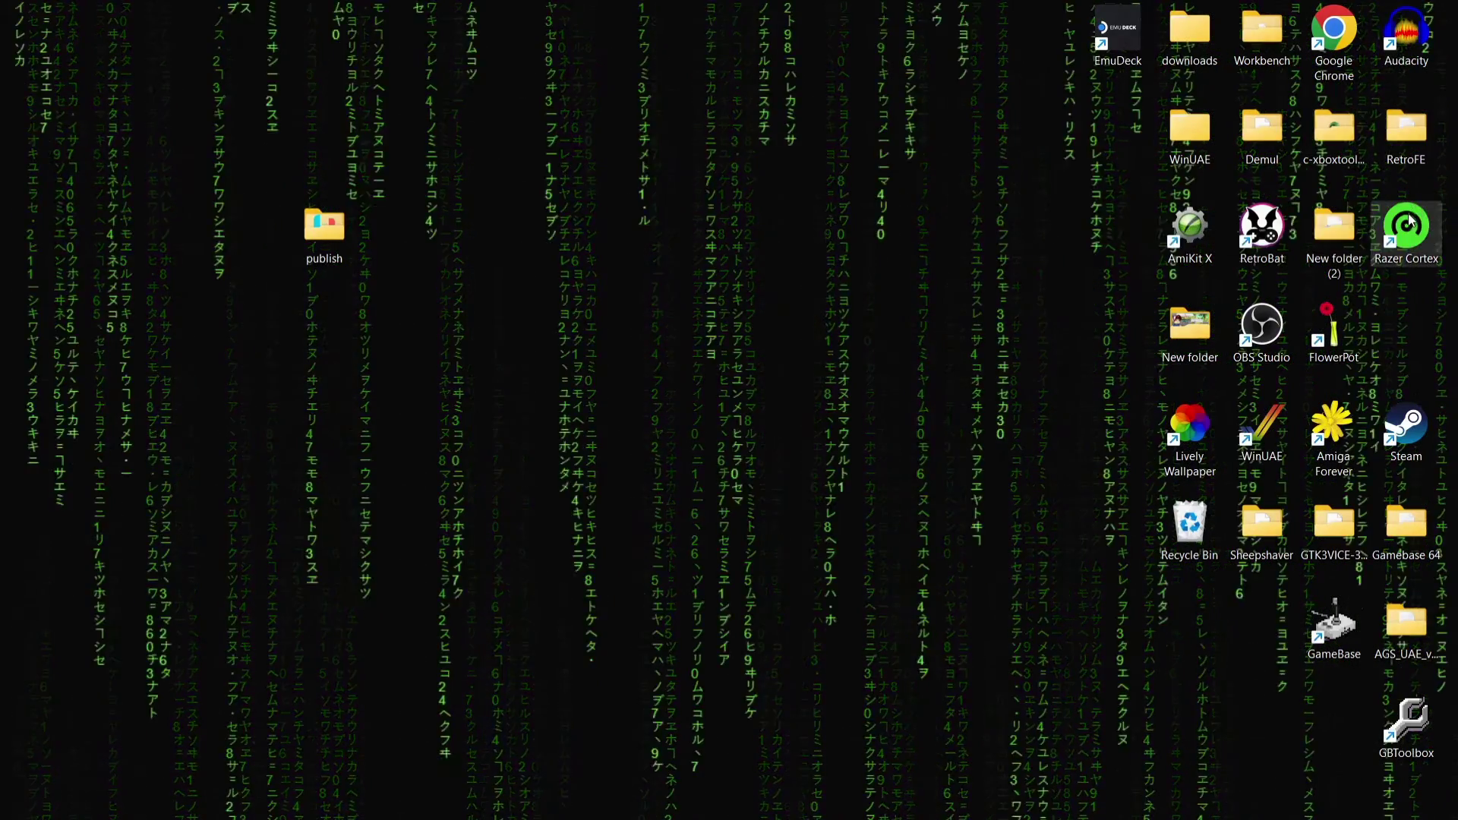
Move the Razer Cortex shortcut to an empty area of the desktop and launch it, declining to customize Windows notifications.
drag(1406, 225, 828, 45)
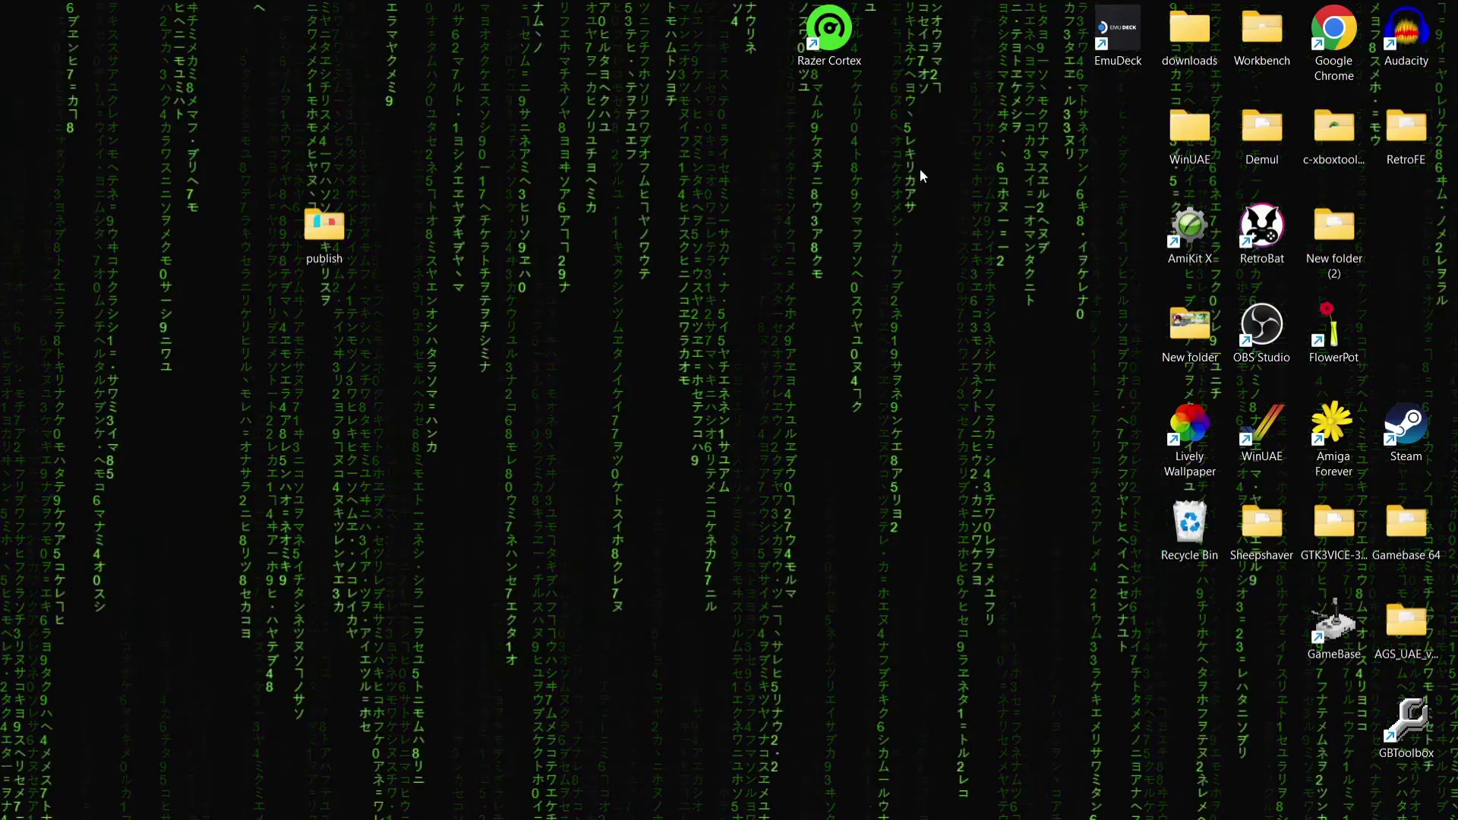
click(833, 45)
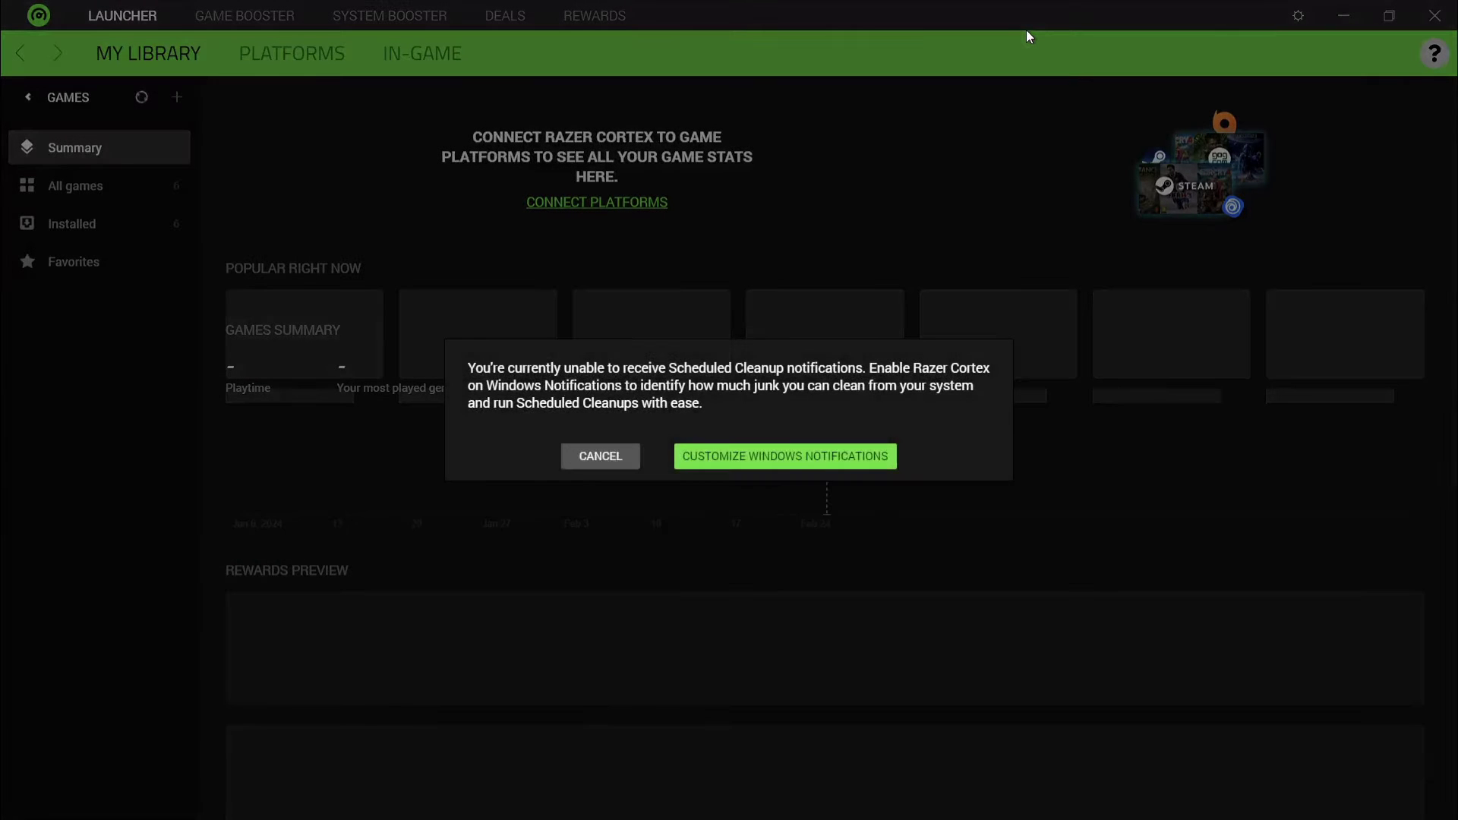
click(619, 460)
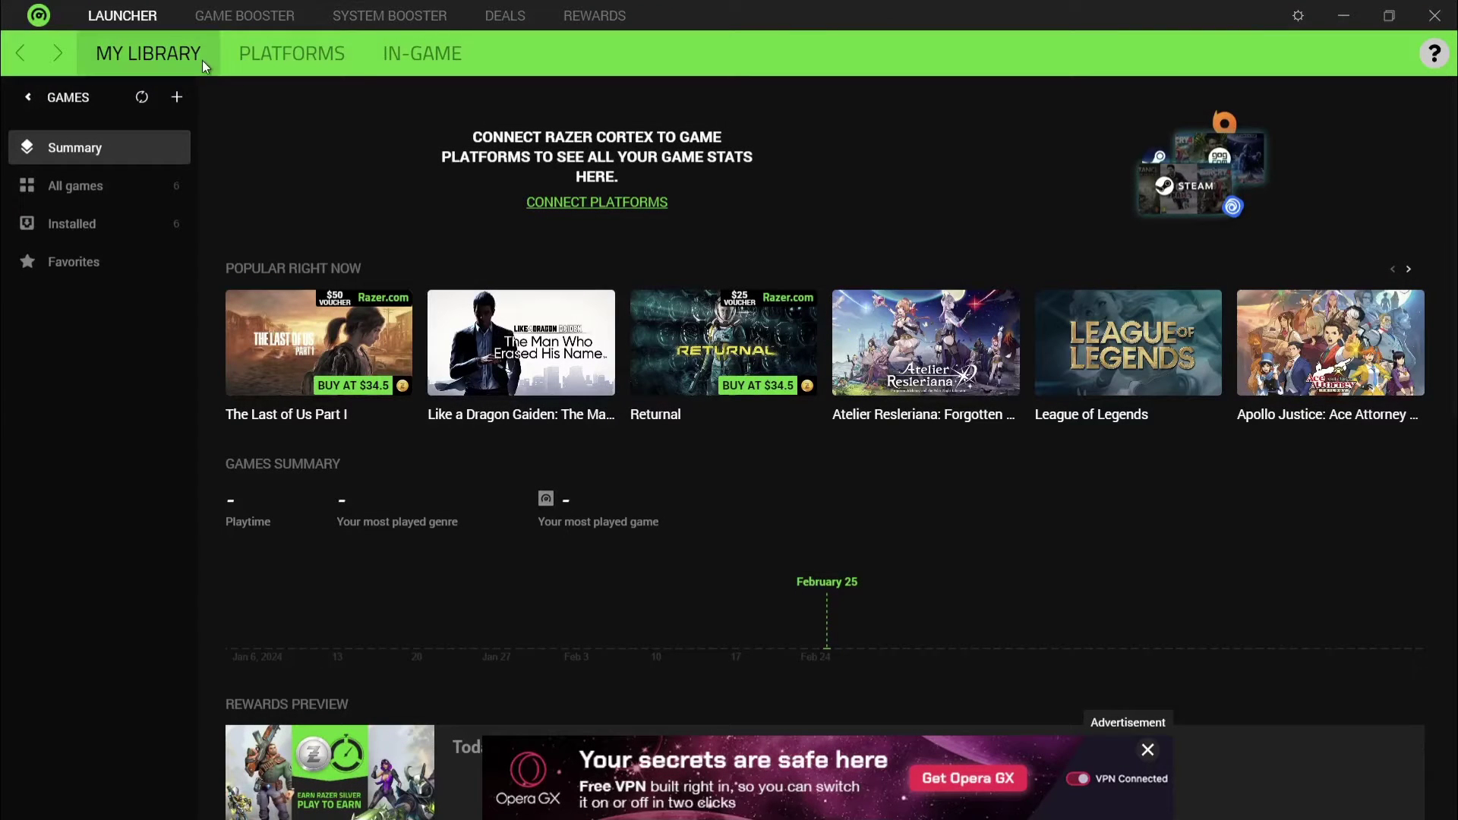
Boost the system with Razer Cortex's Game Booster using its preselected items, and minimize the program.
click(246, 17)
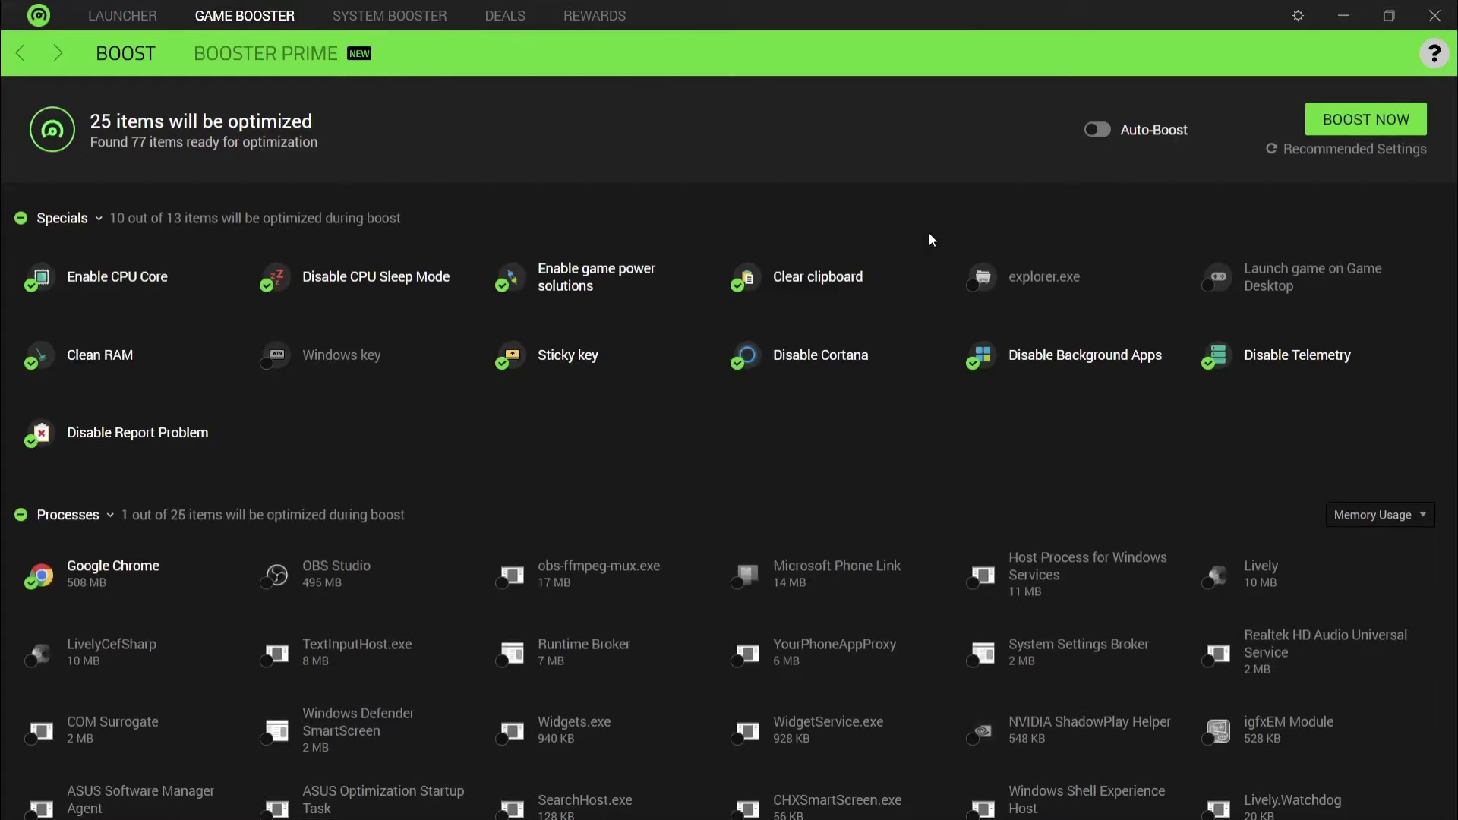
click(1374, 125)
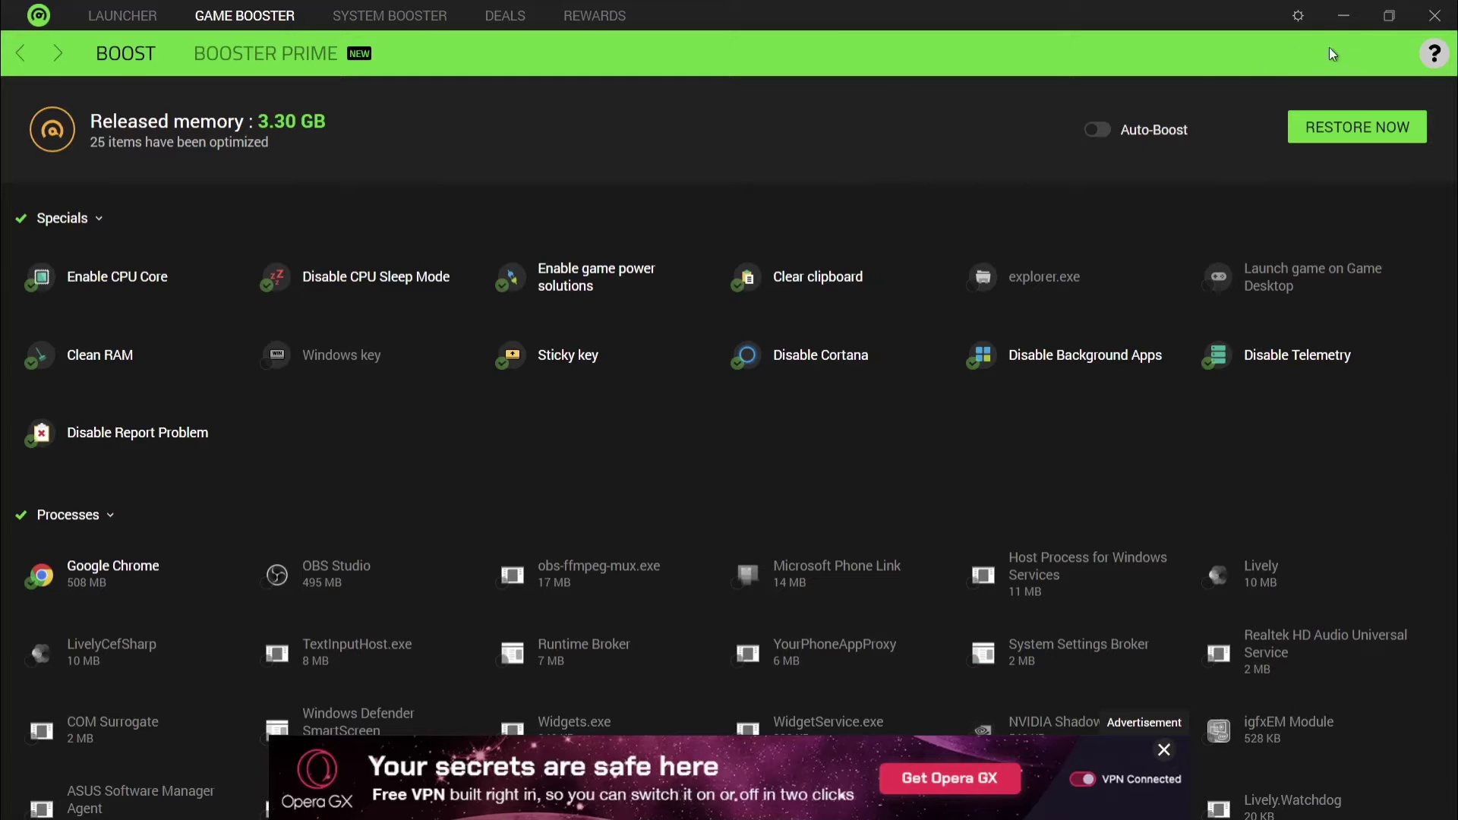
click(1338, 15)
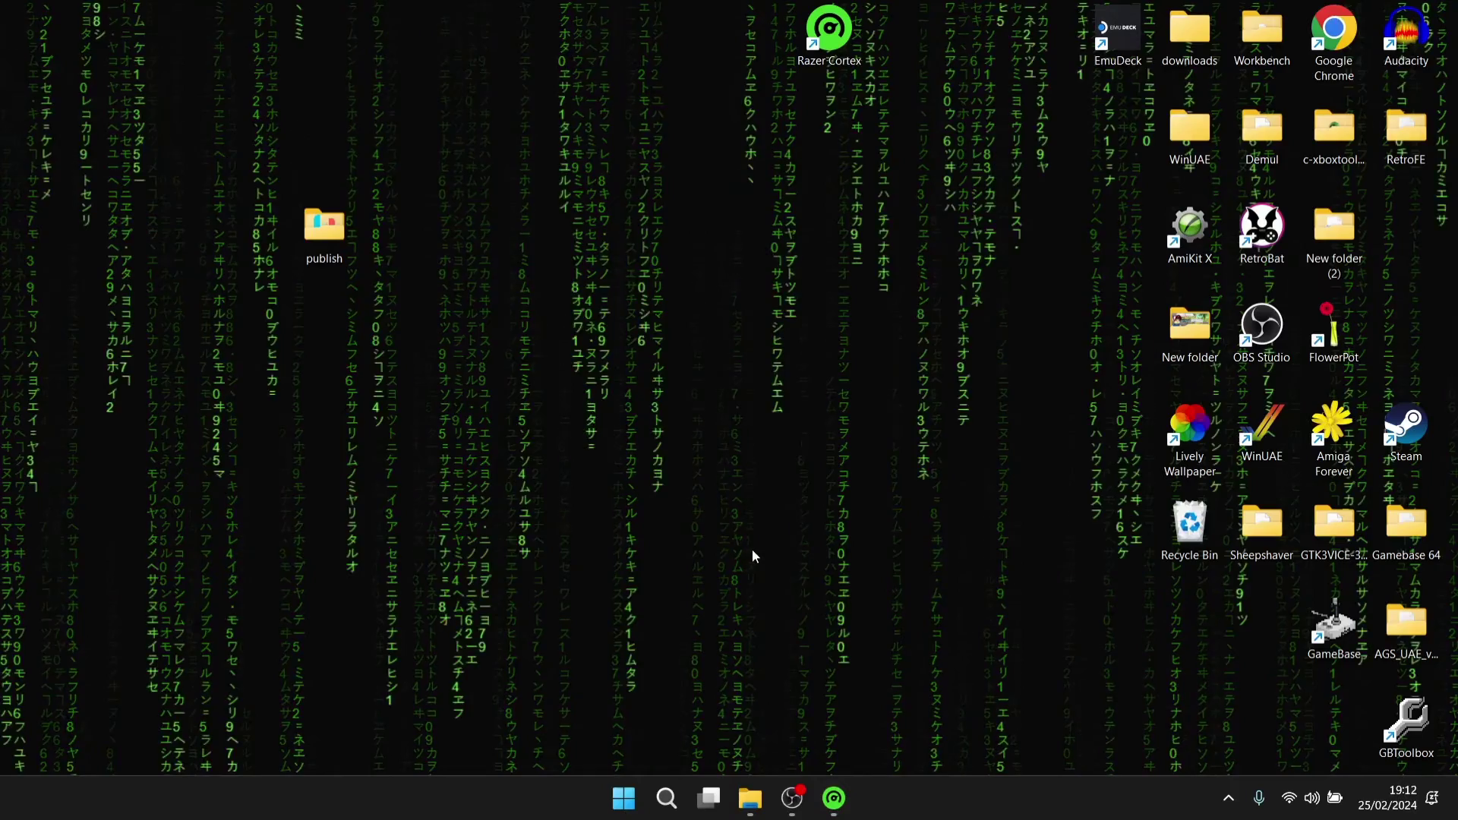
Open the publish folder on the desktop and launch Ryujinx.exe.
double_click(325, 226)
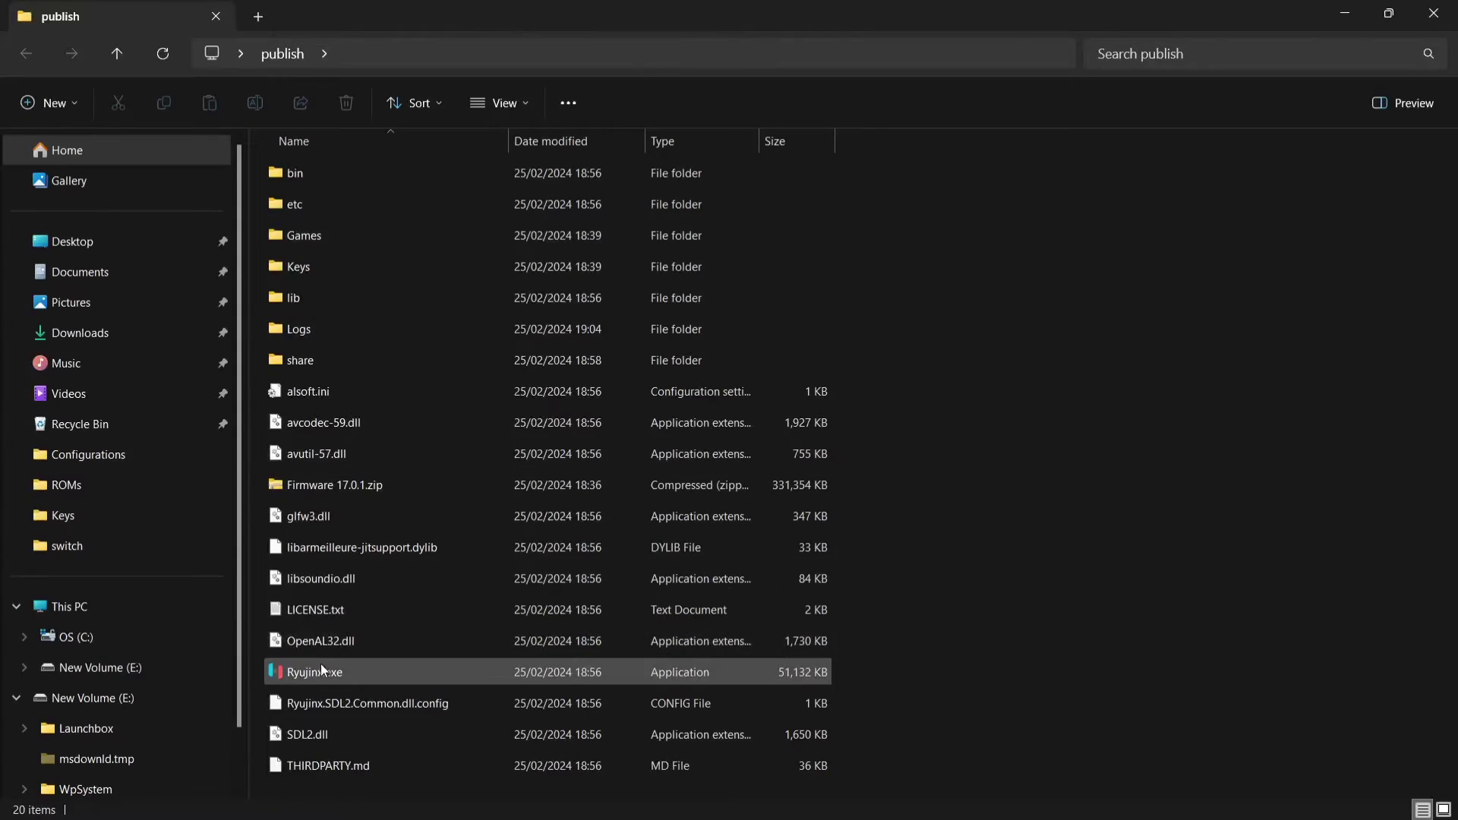
double_click(321, 671)
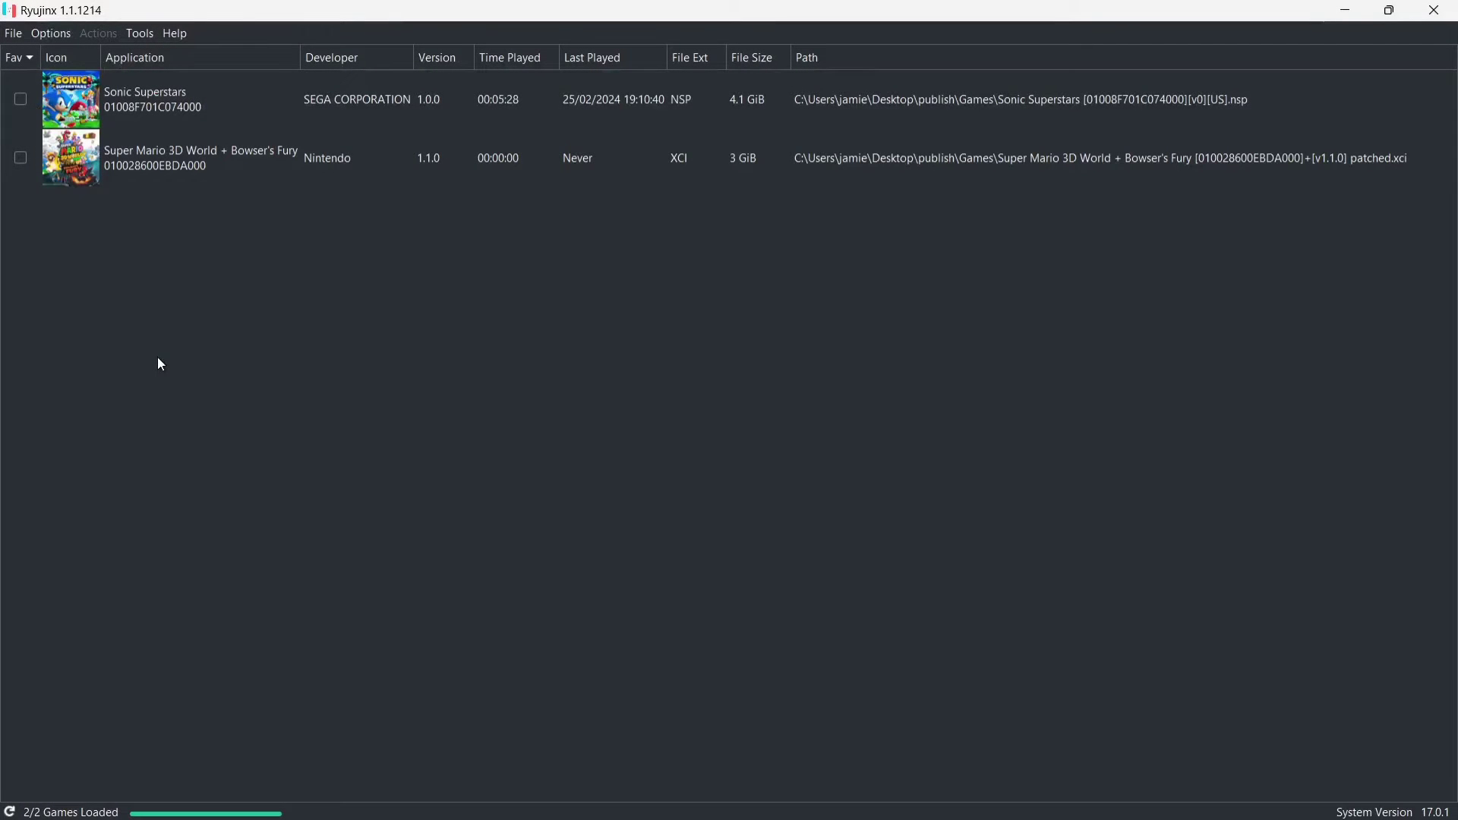
Enable Start Games in Fullscreen Mode in Ryujinx.
click(45, 35)
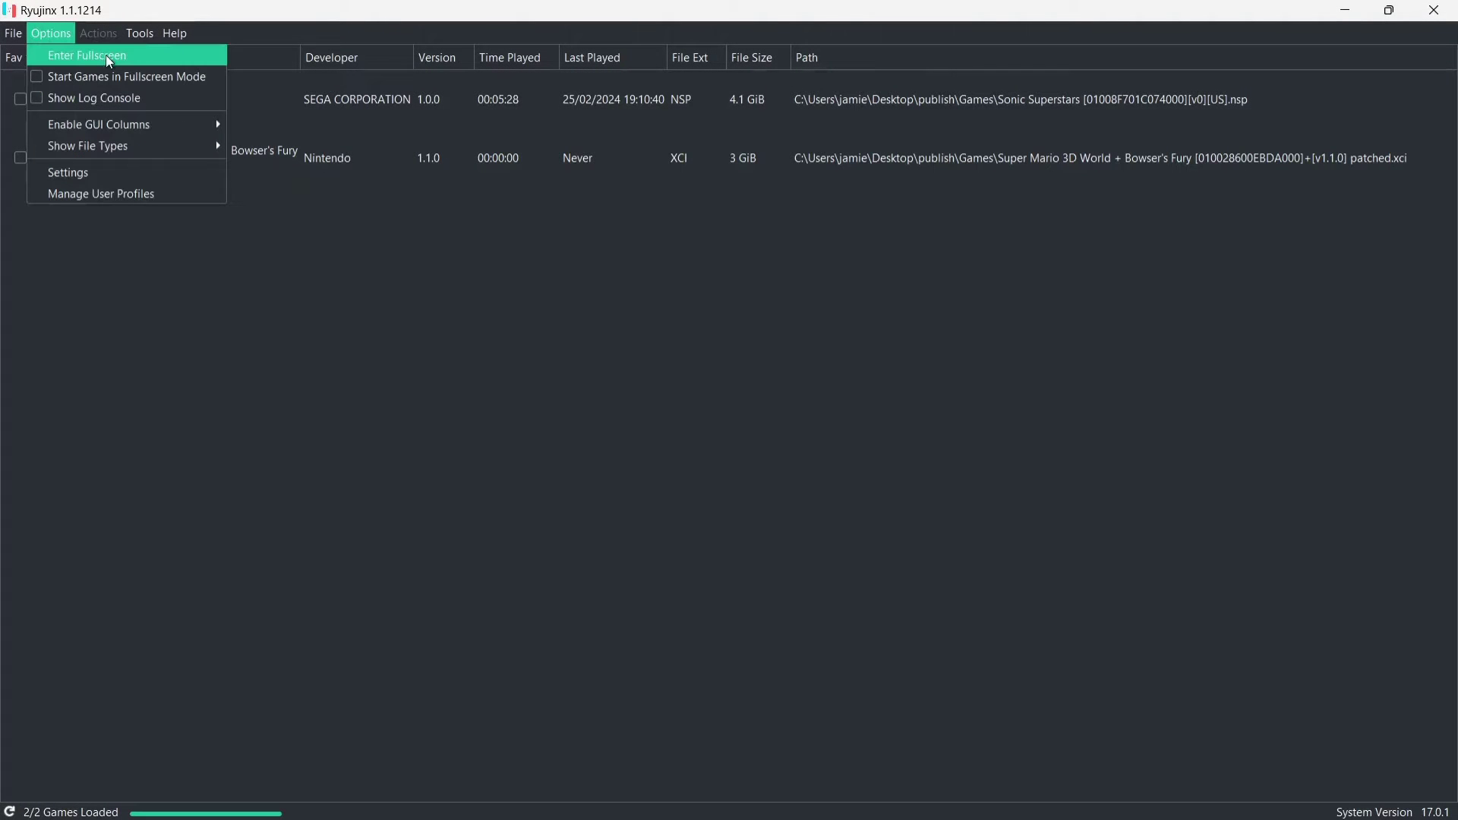
click(148, 420)
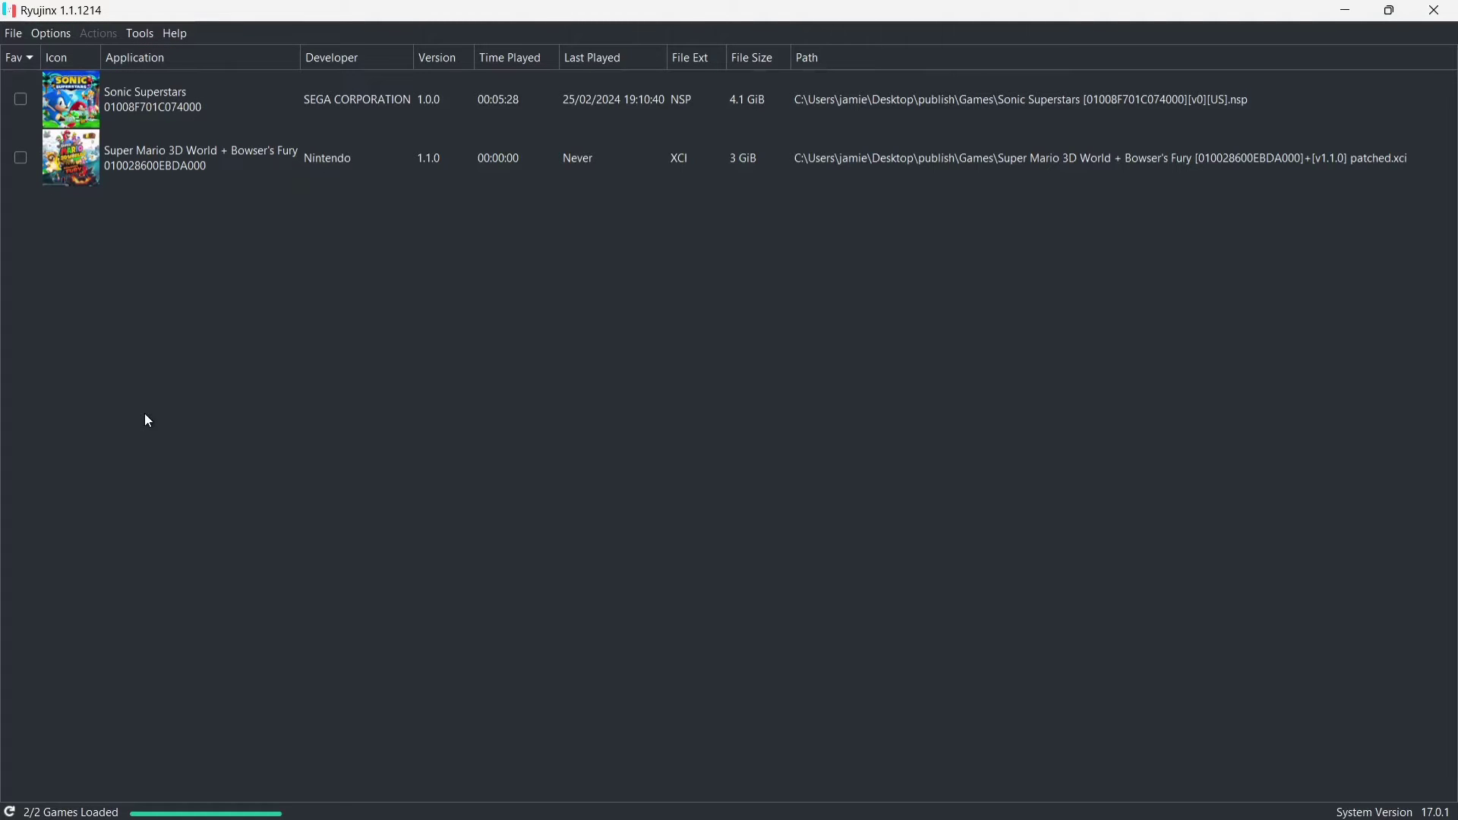
click(46, 34)
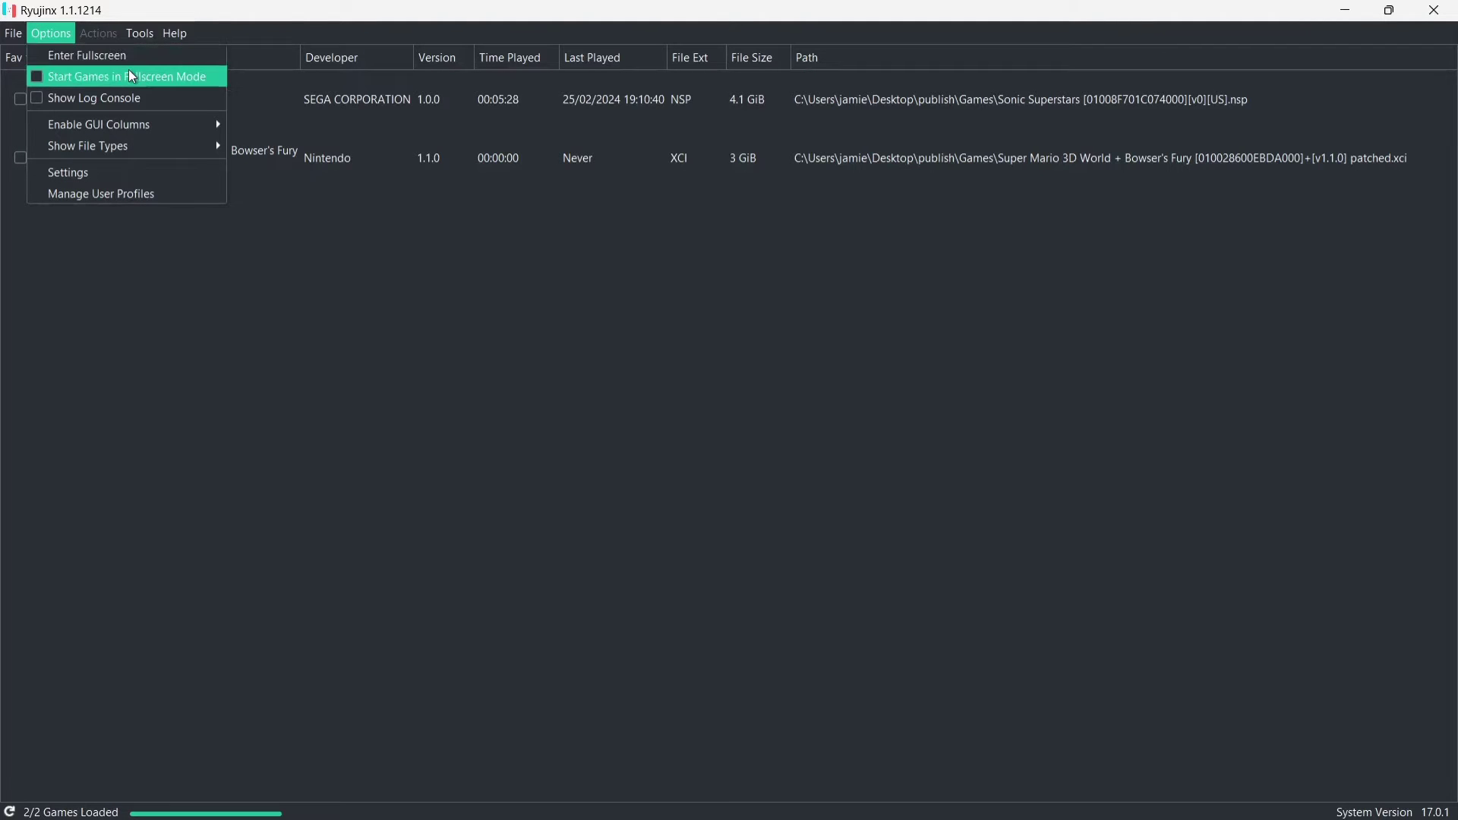
click(179, 302)
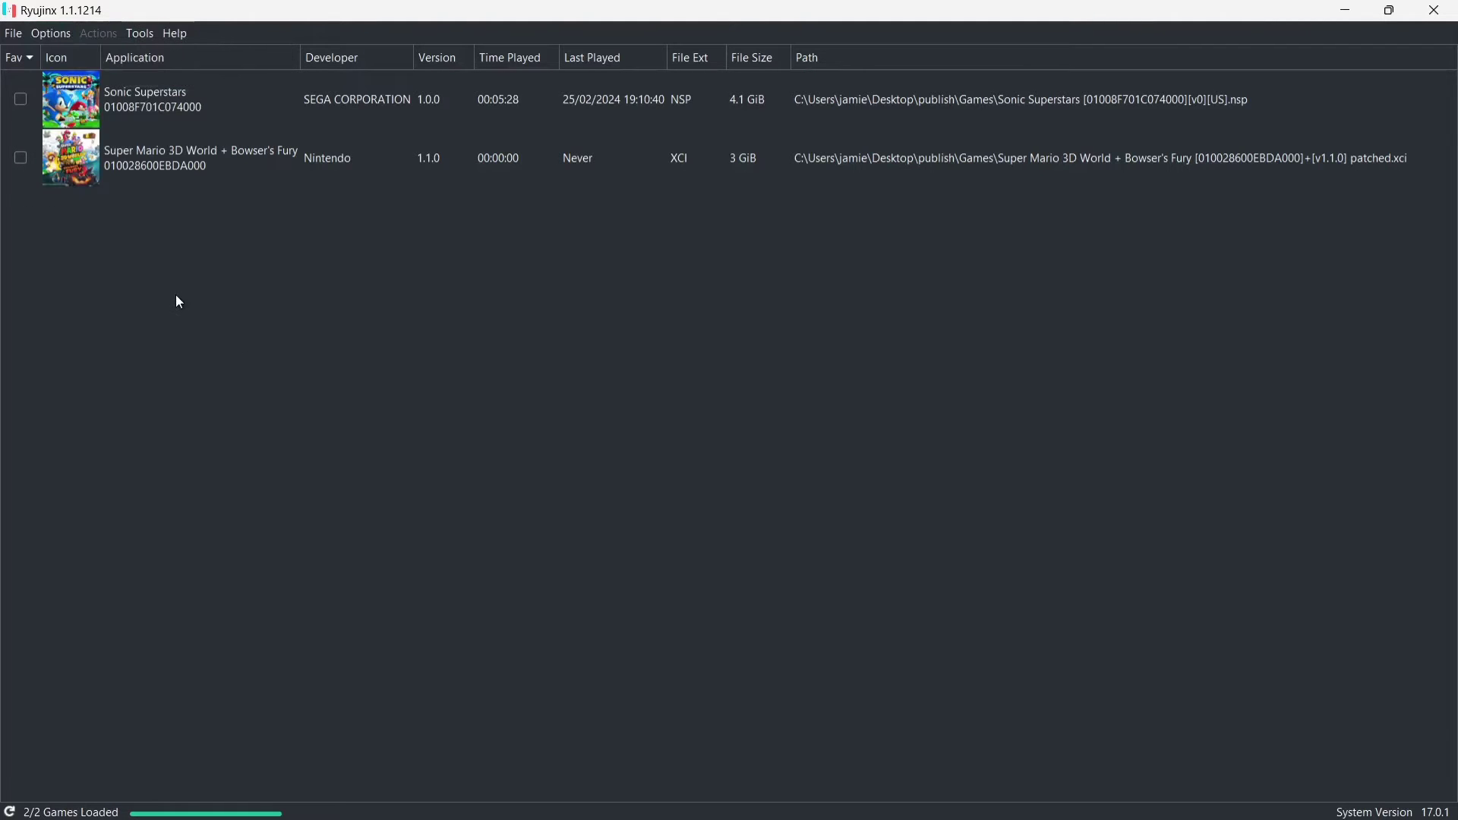
click(45, 34)
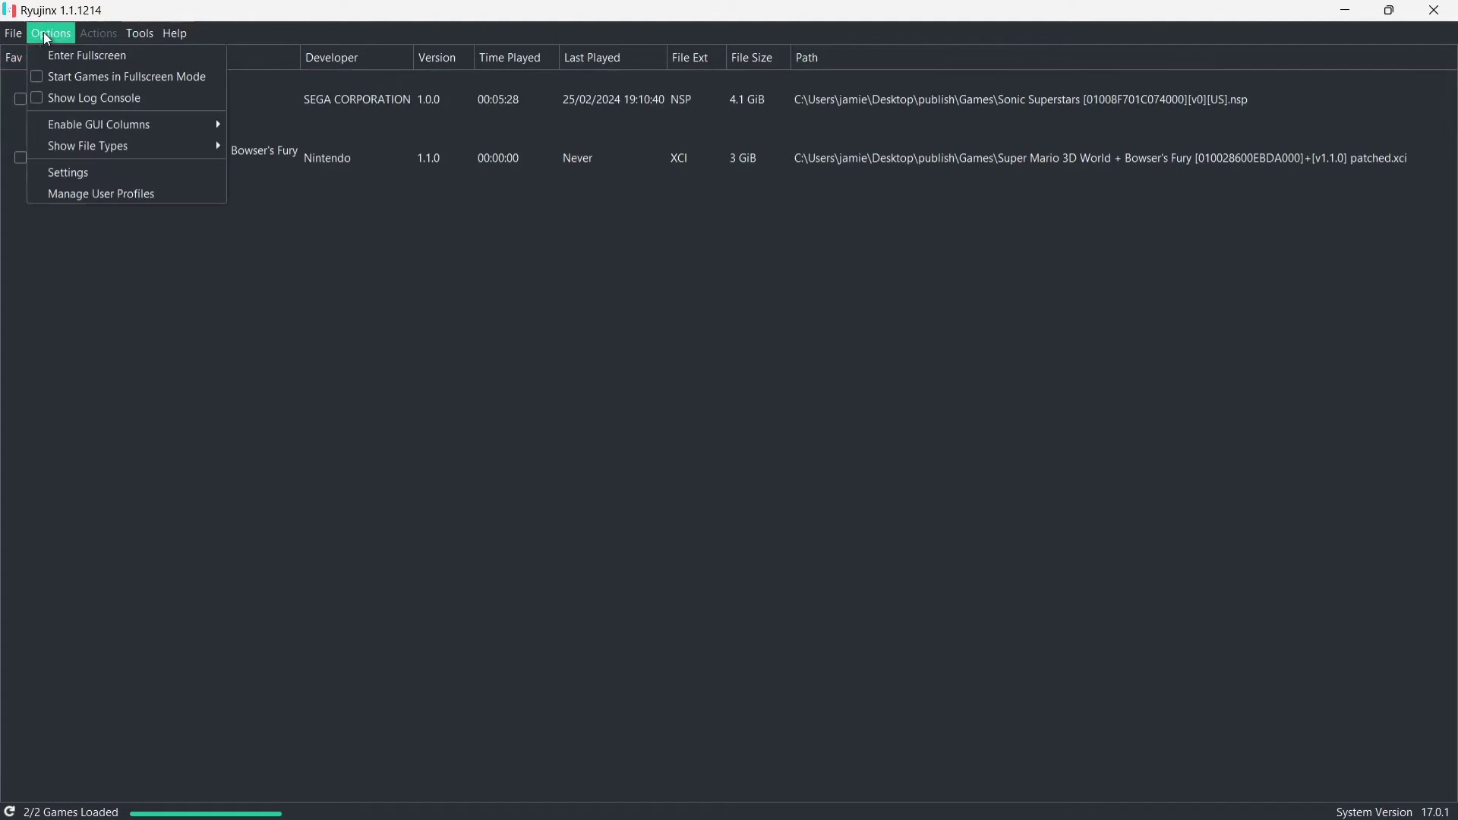
click(204, 79)
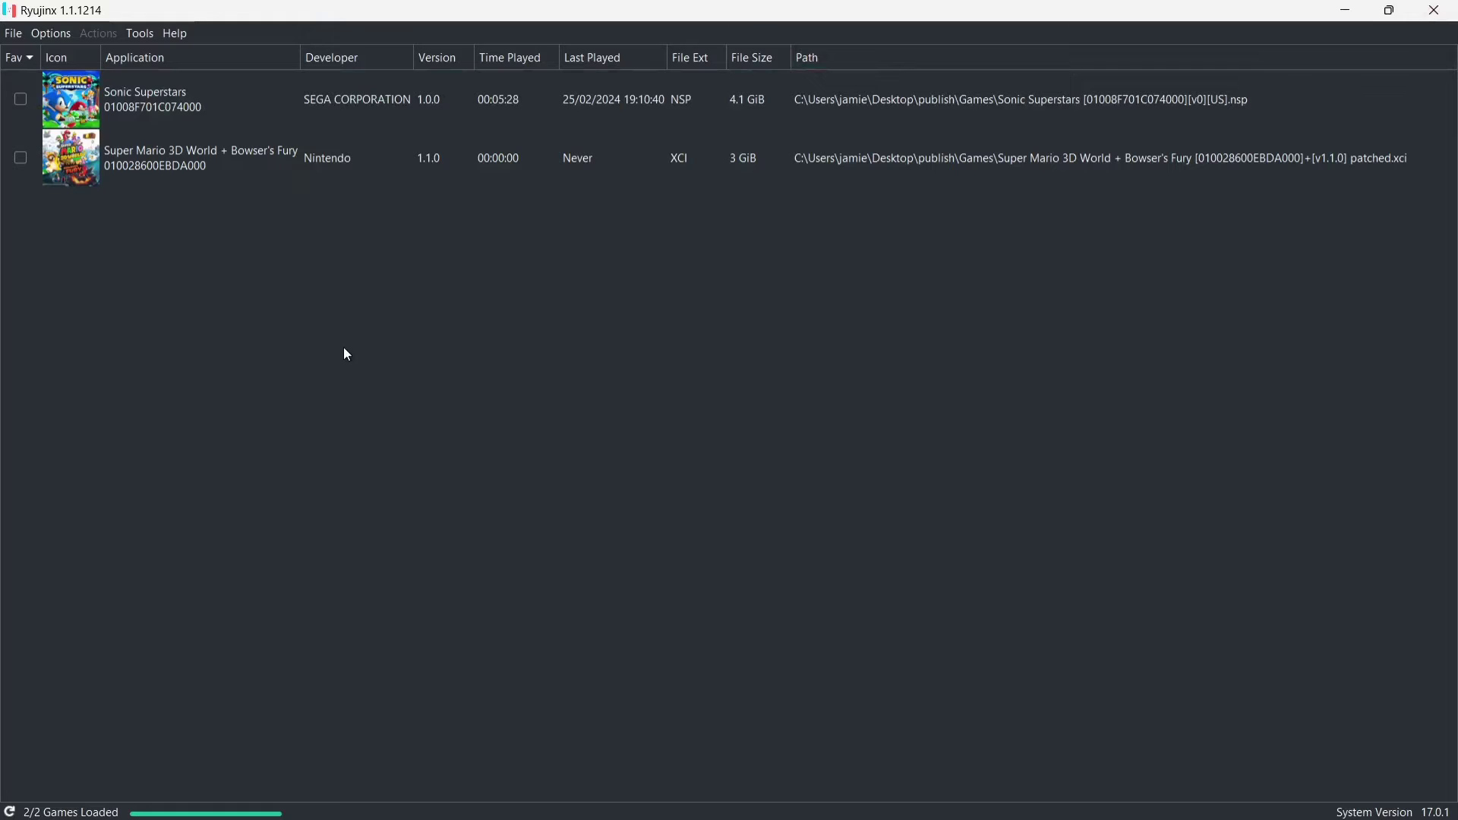
In the graphics settings, choose Vulkan as the graphics backend and NVIDIA GeForce RTX 3050 Laptop GPU (dGPU) as the preferred GPU.
click(49, 34)
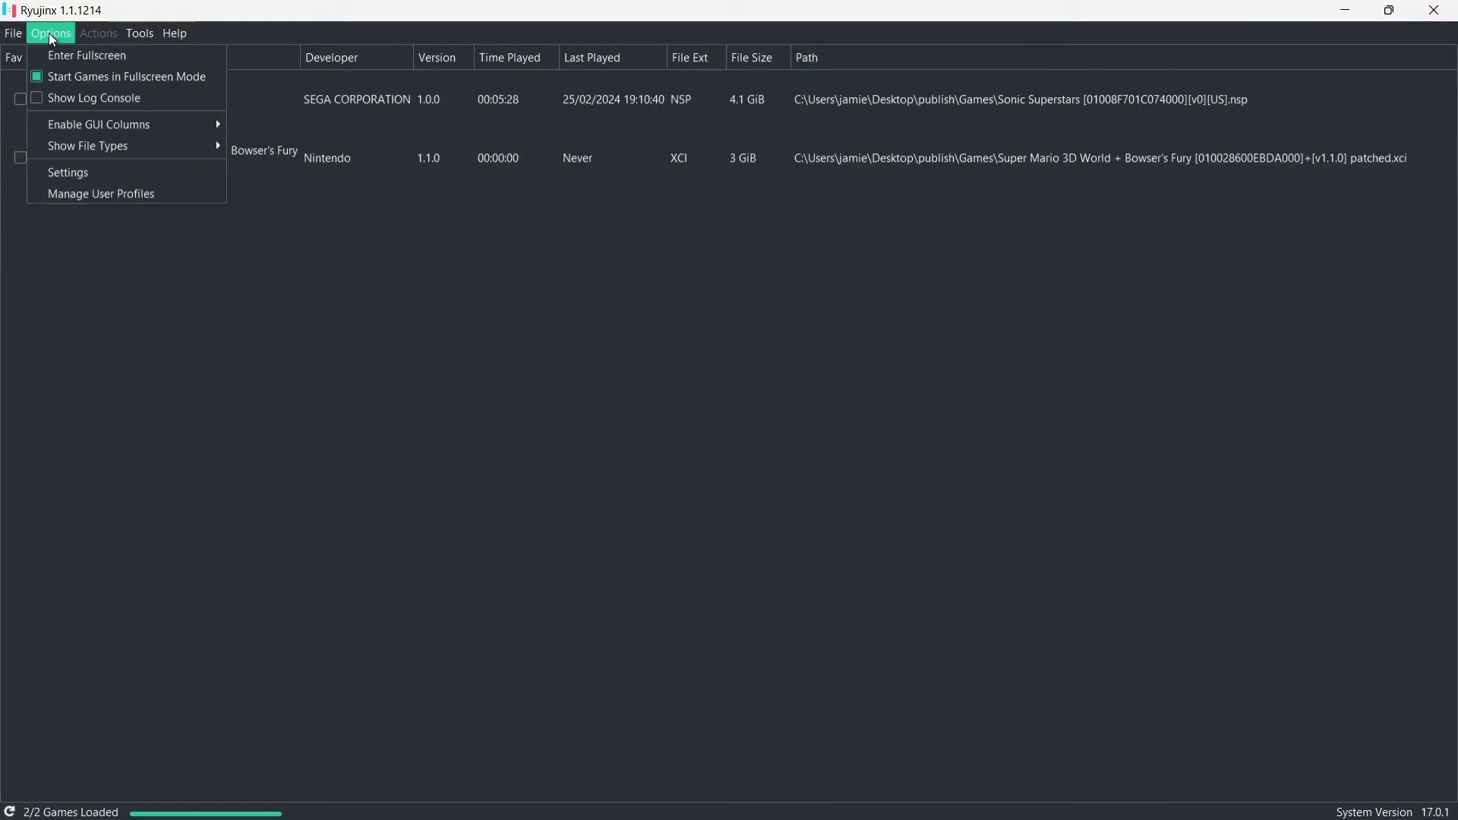
click(90, 172)
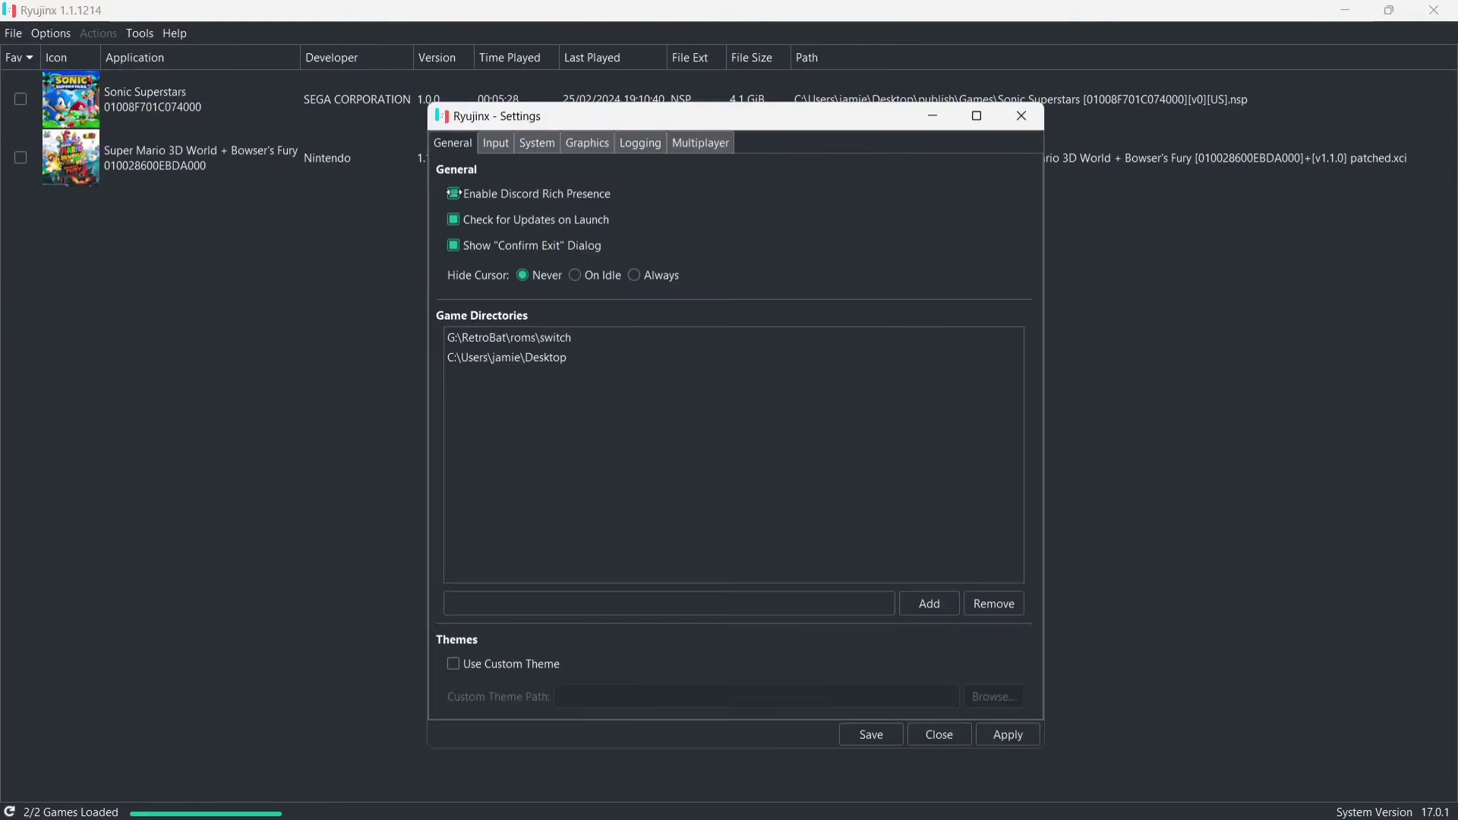
click(595, 150)
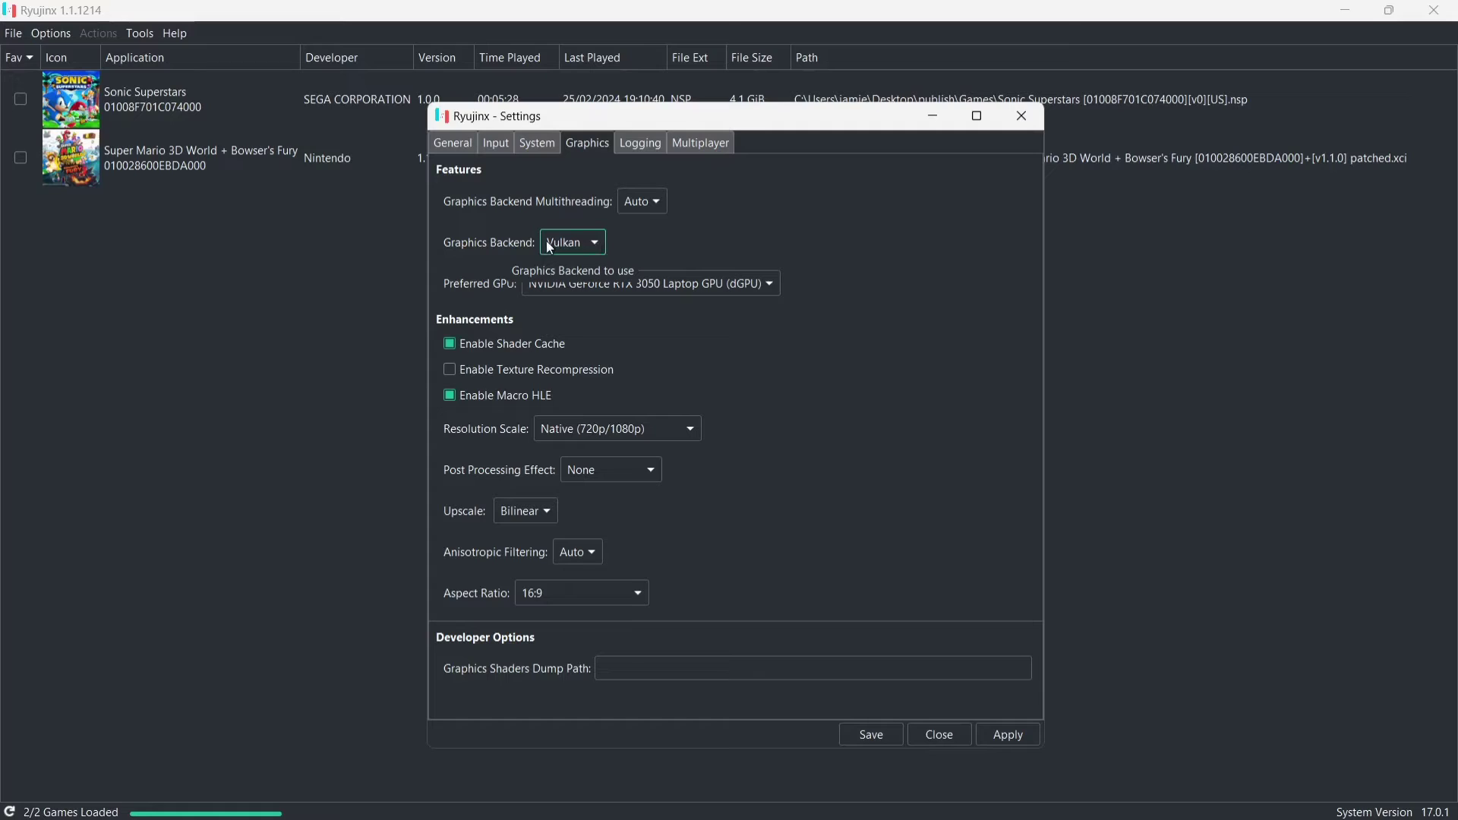
click(595, 244)
click(723, 291)
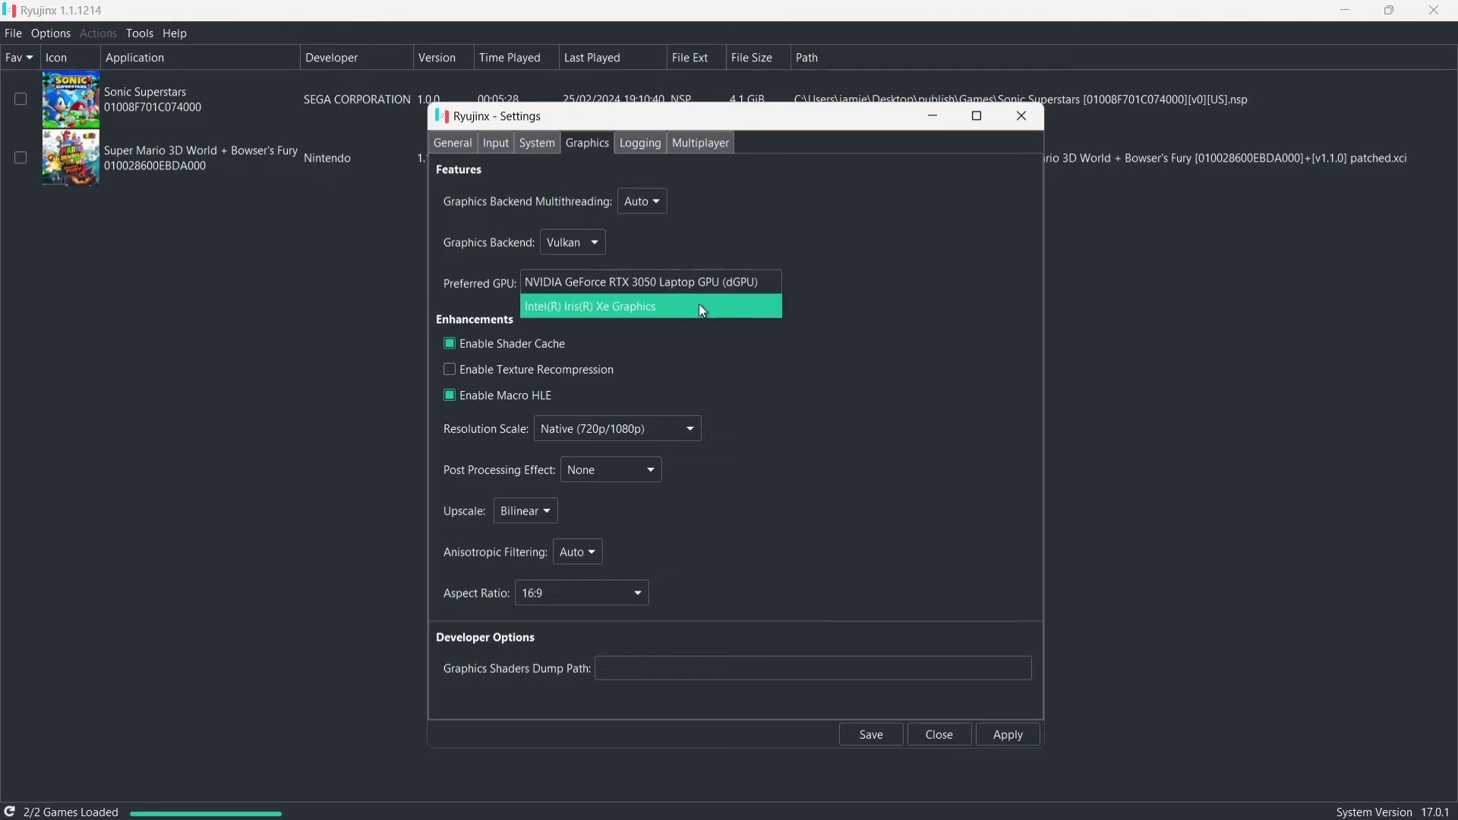
click(706, 281)
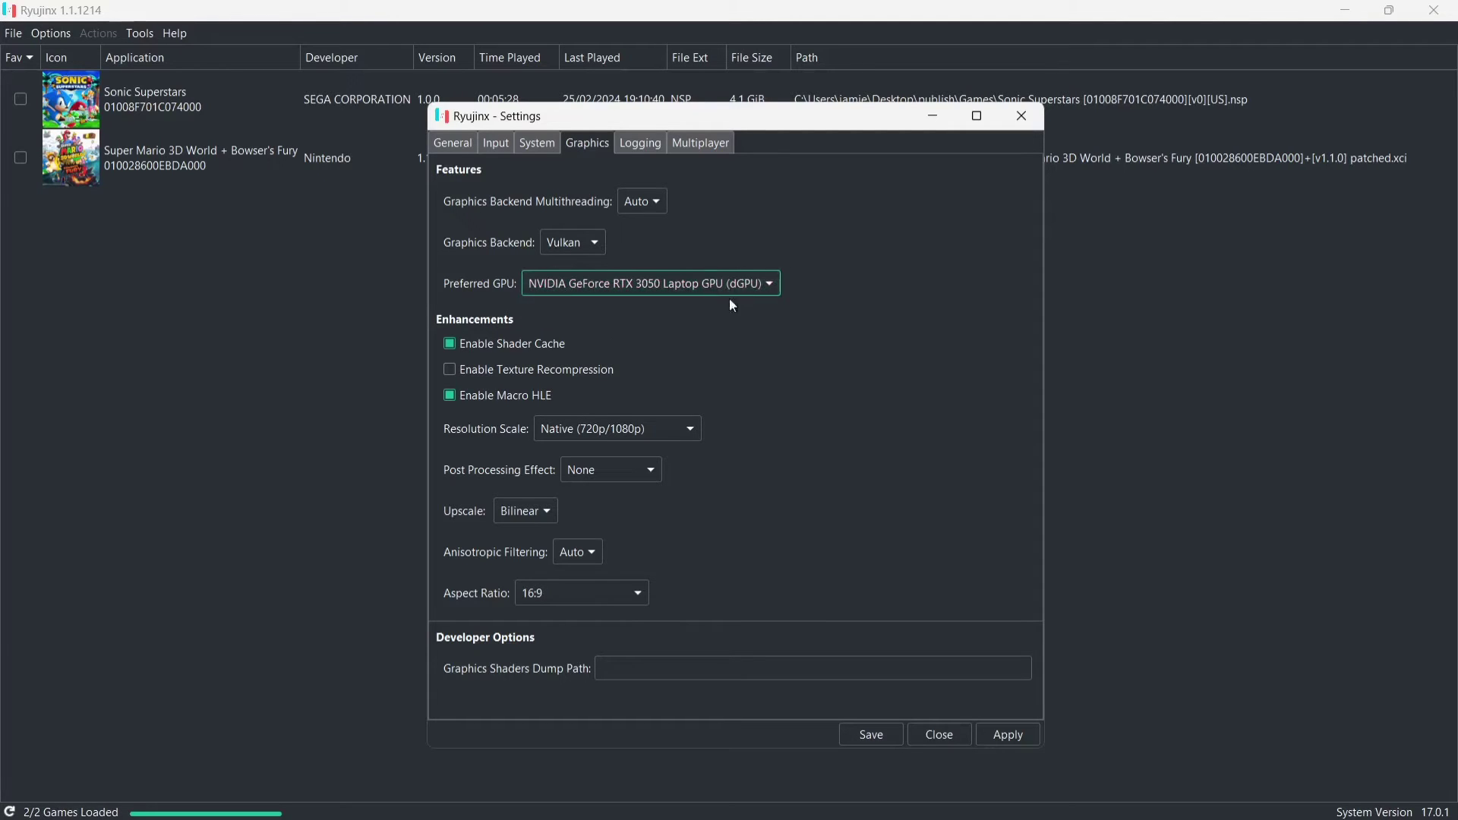
Examine the available choices for resolution scale, post processing effect, upscale, anisotropic filtering and aspect ratio in the graphics settings.
click(640, 433)
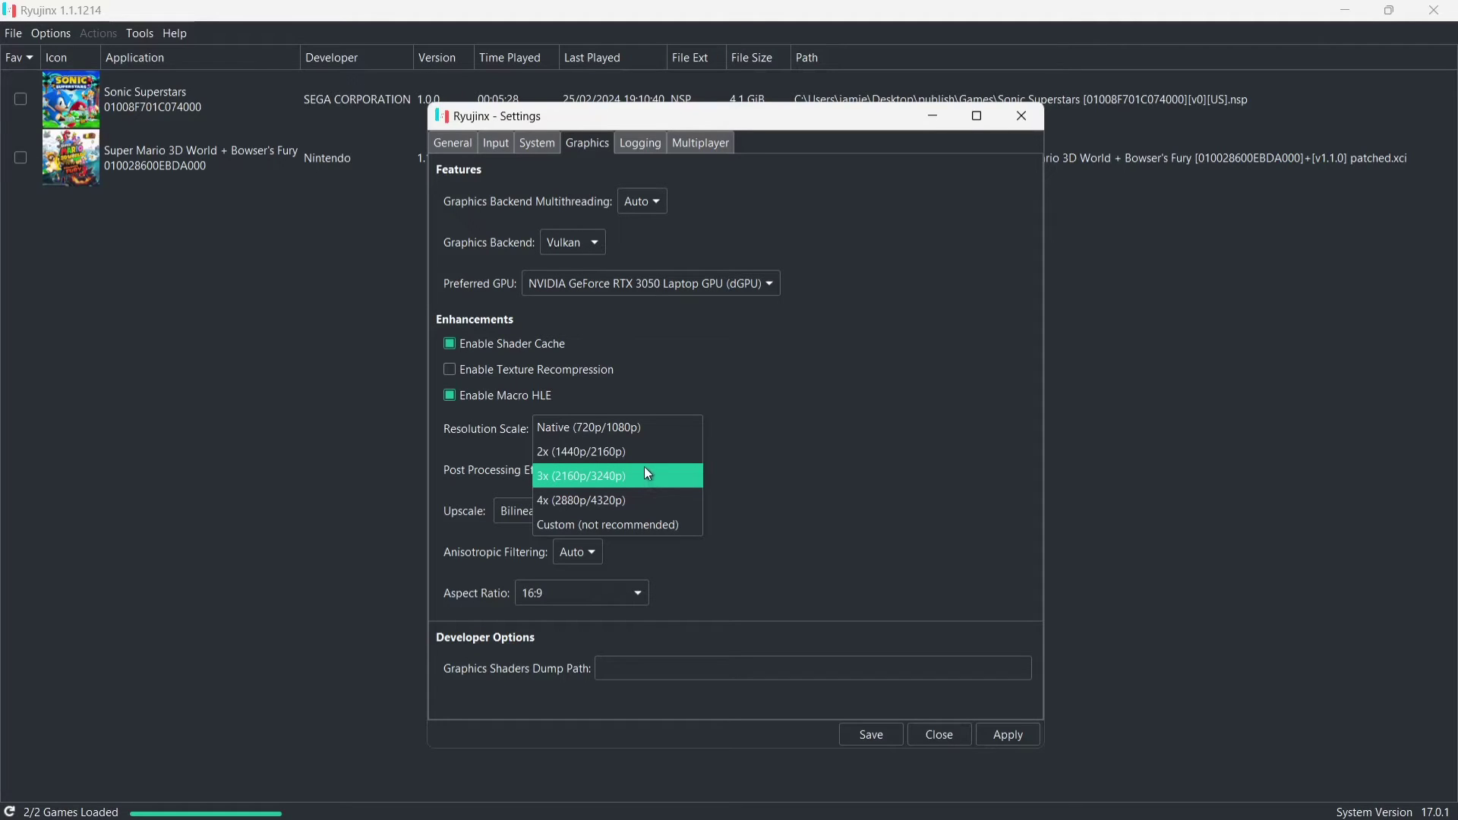
click(625, 430)
click(645, 473)
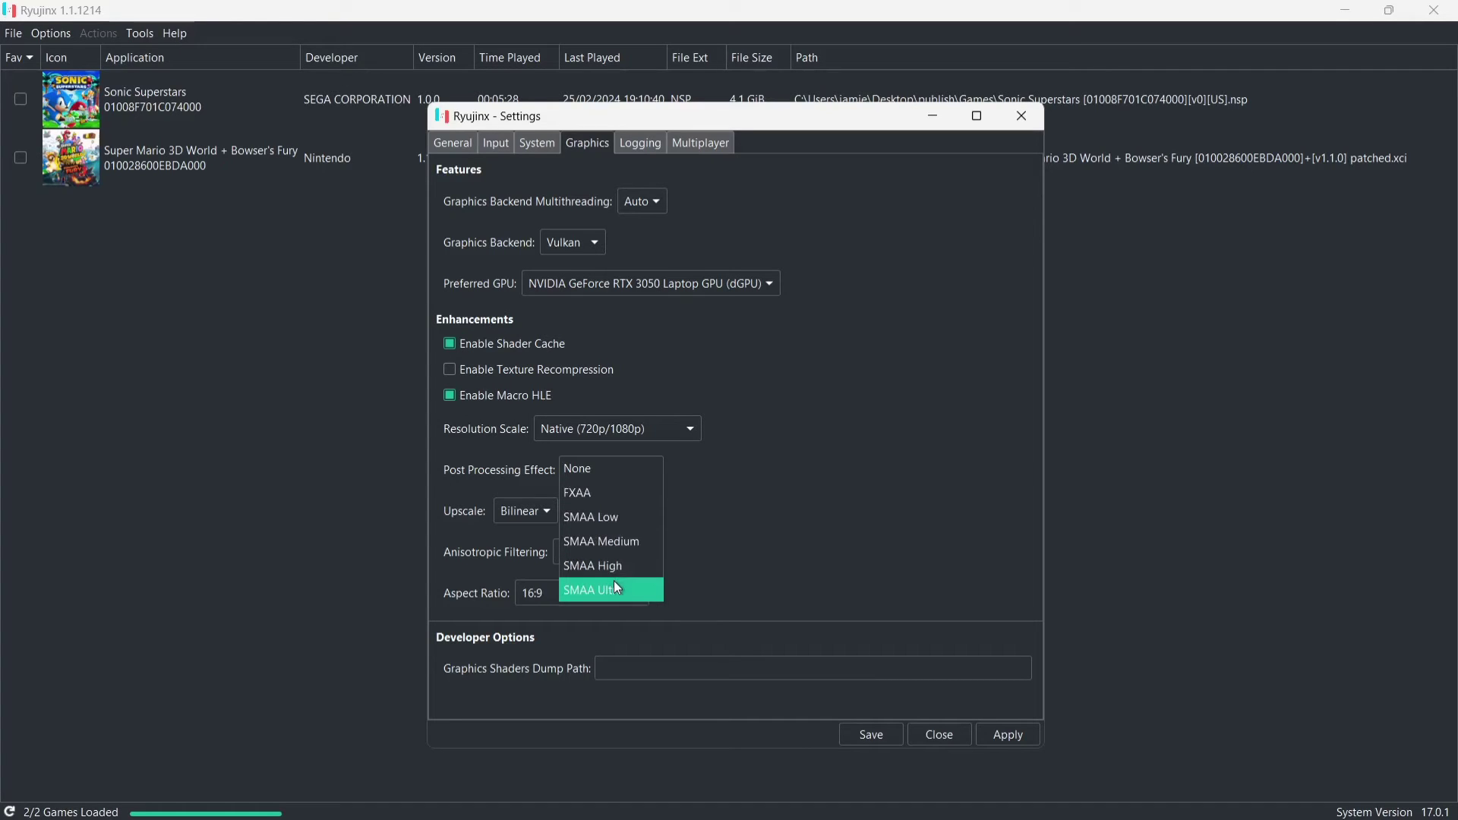
click(803, 498)
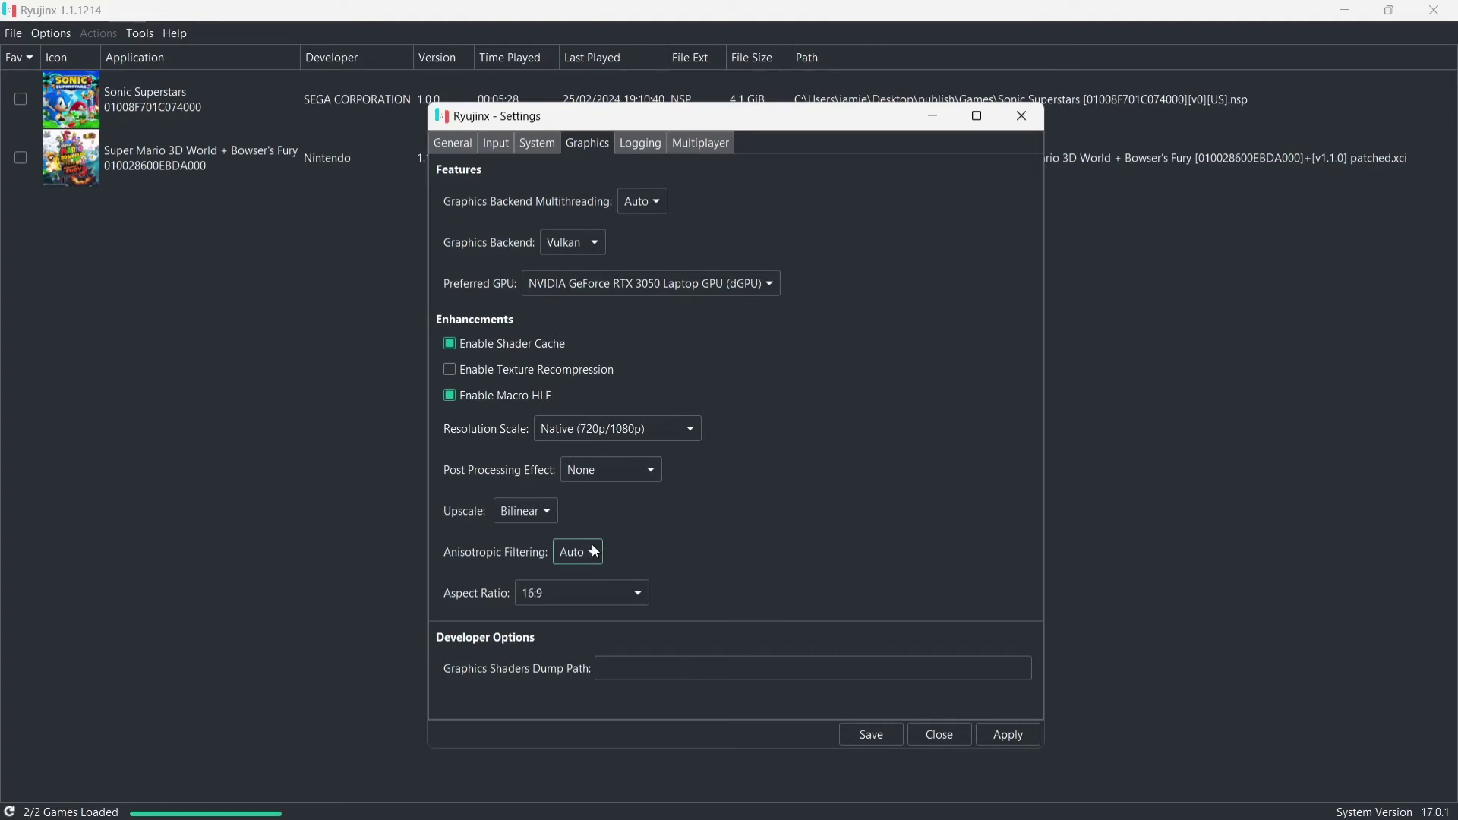
click(548, 514)
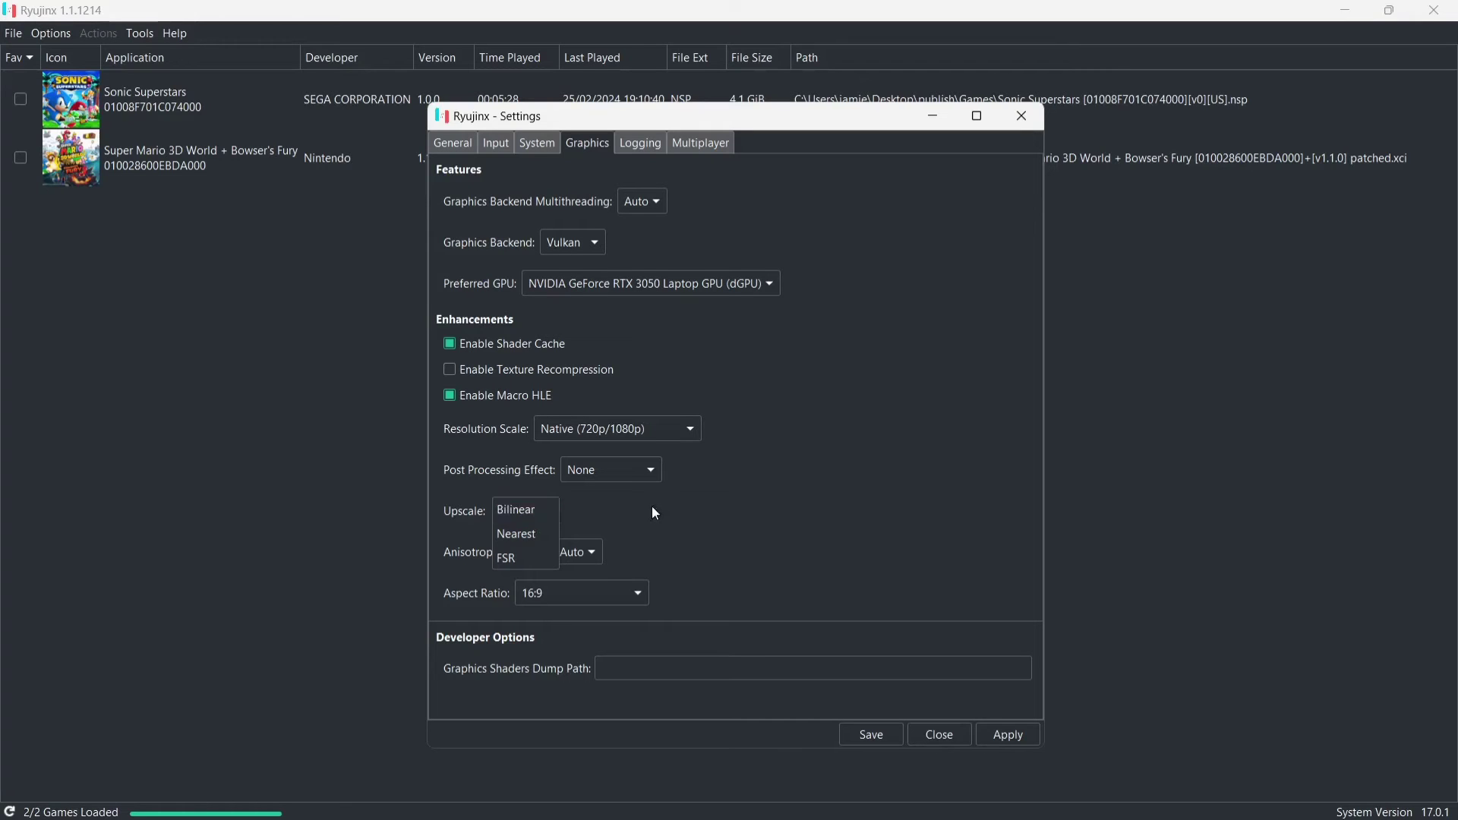
click(531, 515)
click(577, 550)
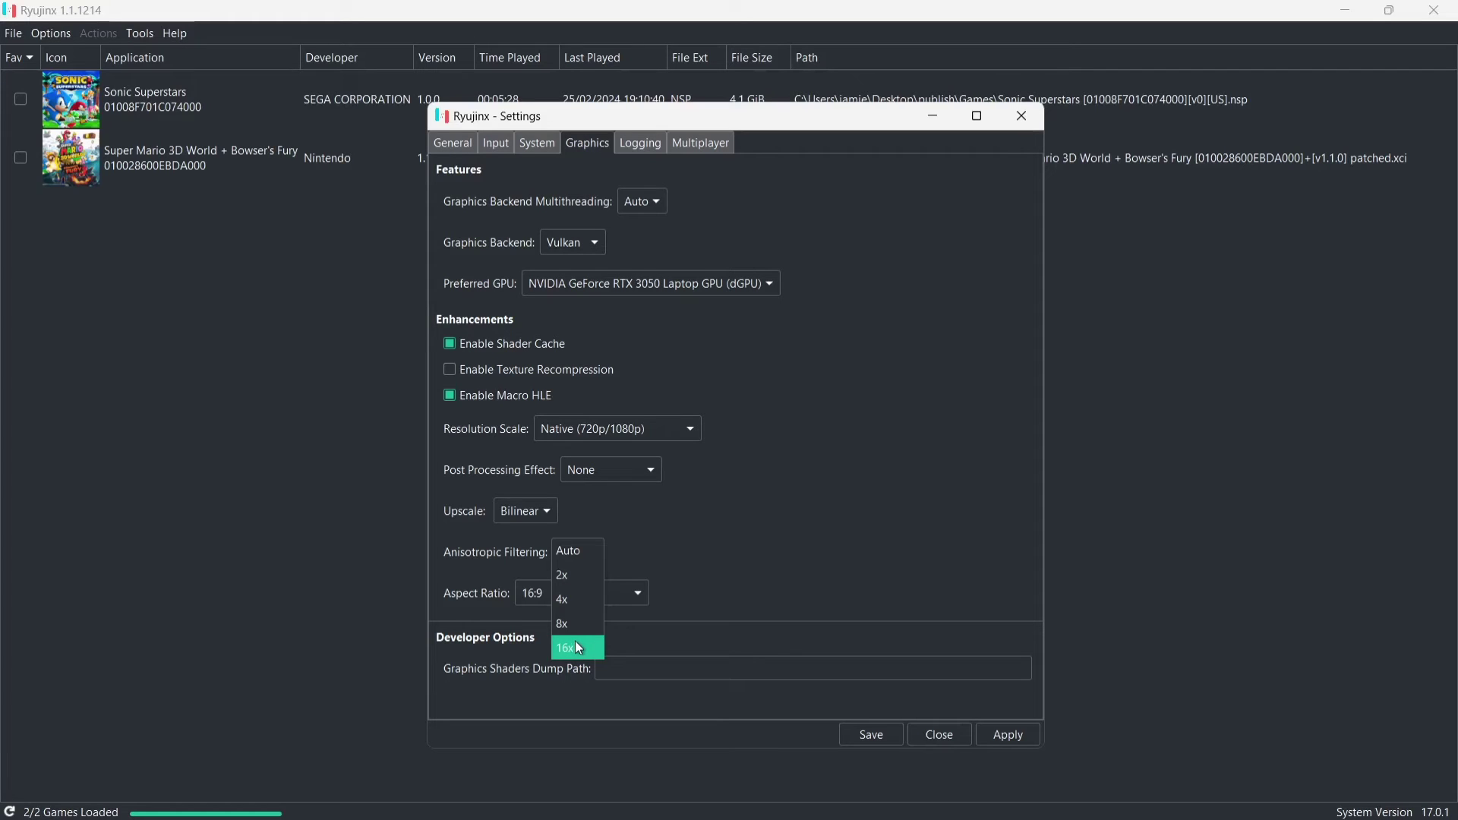
click(819, 508)
click(623, 597)
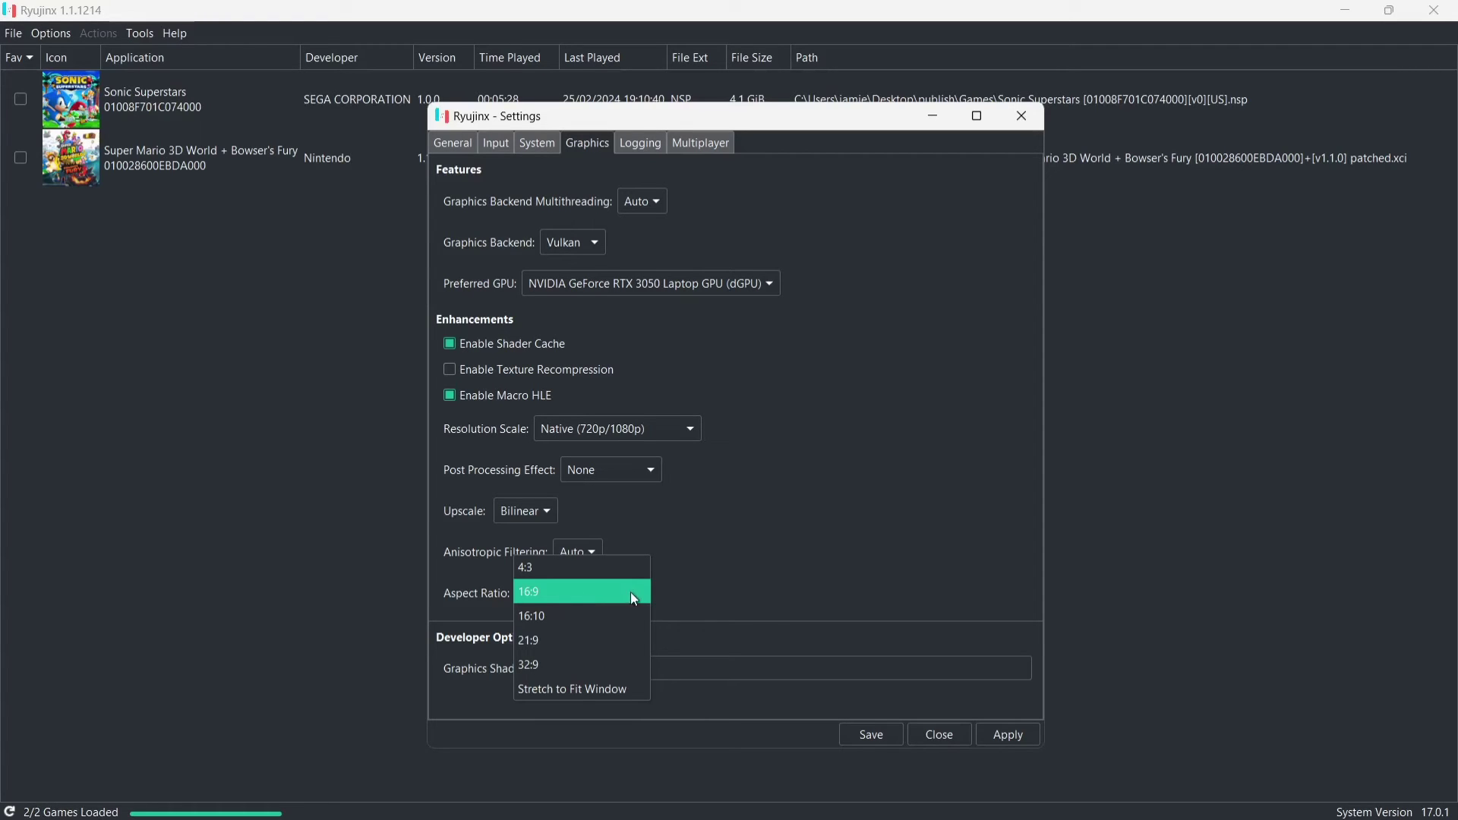
click(635, 600)
Switch to Chrome and examine the Sonic Superstars compatibility issue in the Ryujinx-Games-List on GitHub, including its specs, screenshots and comments.
key(super+d)
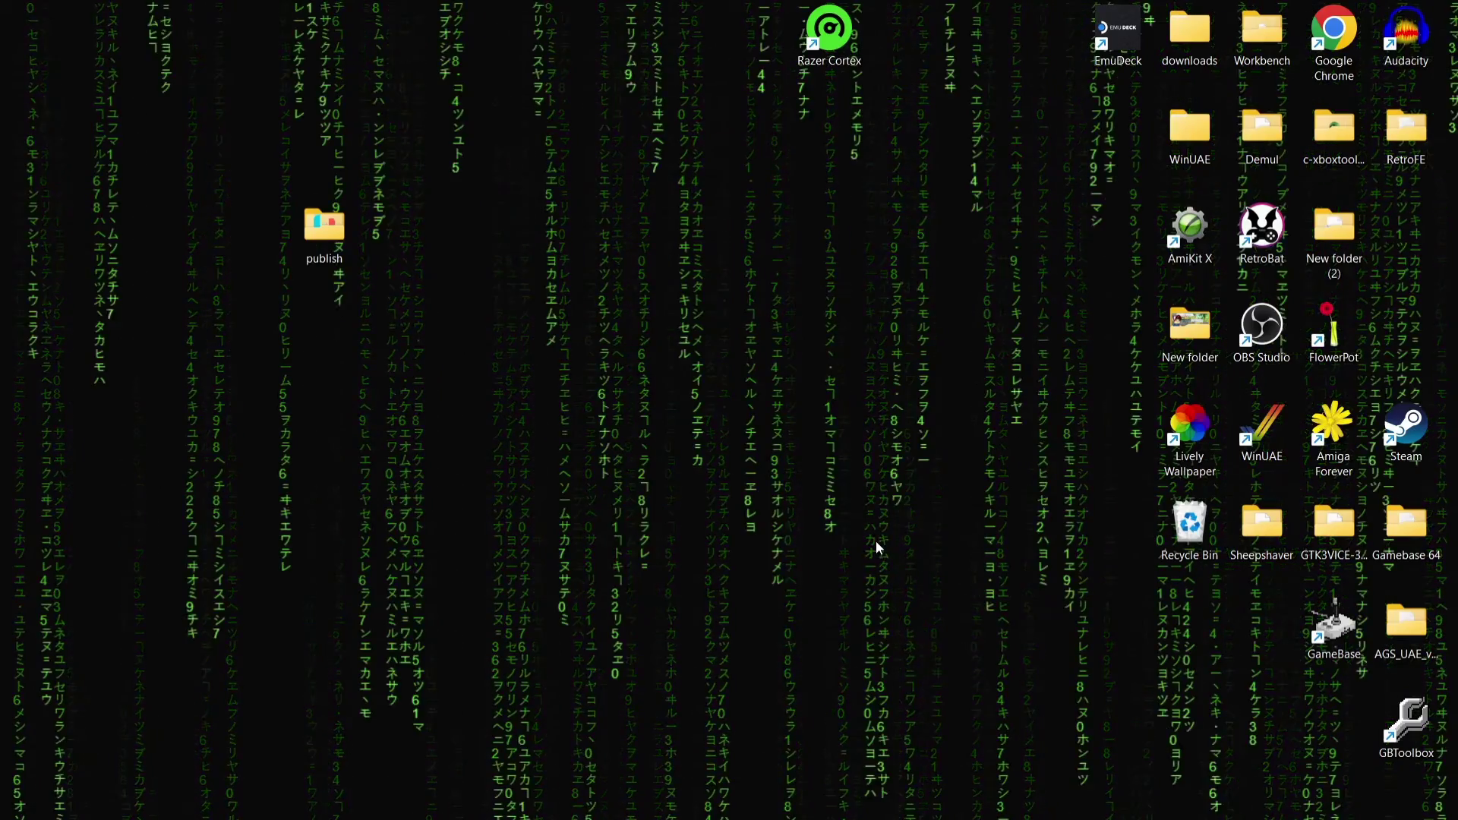
click(814, 799)
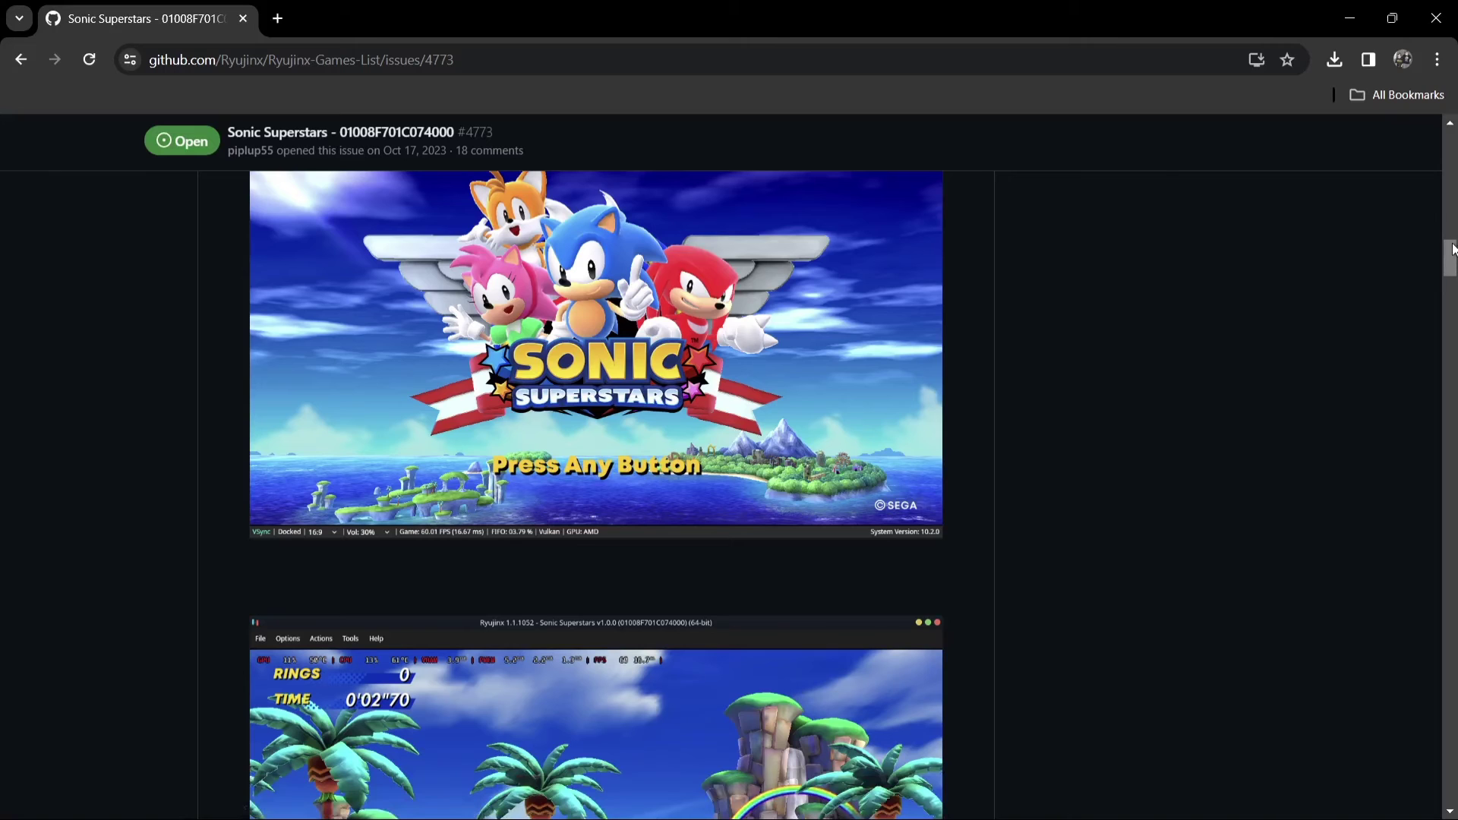
drag(1453, 249, 1453, 157)
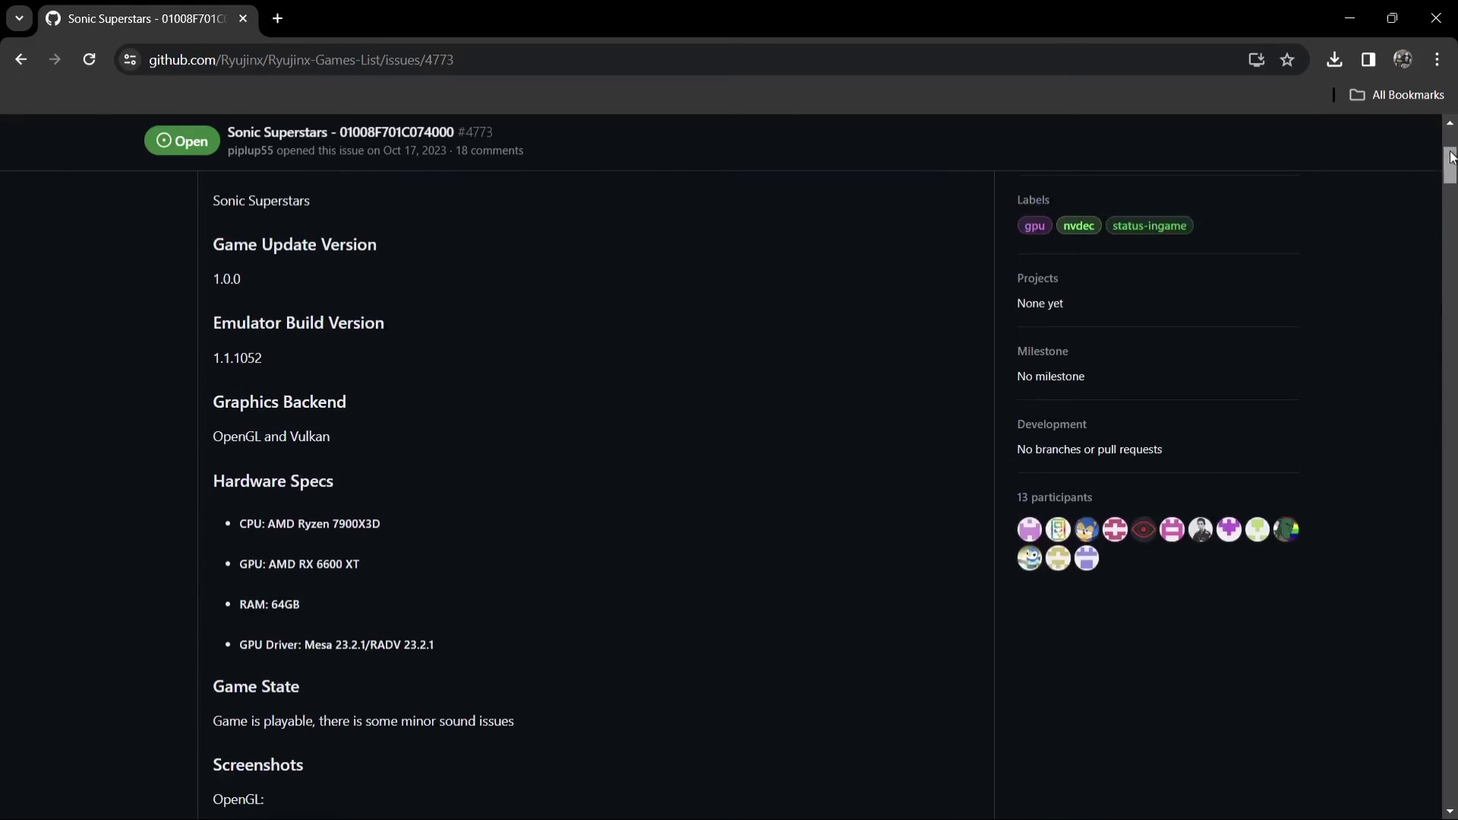
drag(1449, 182, 1452, 352)
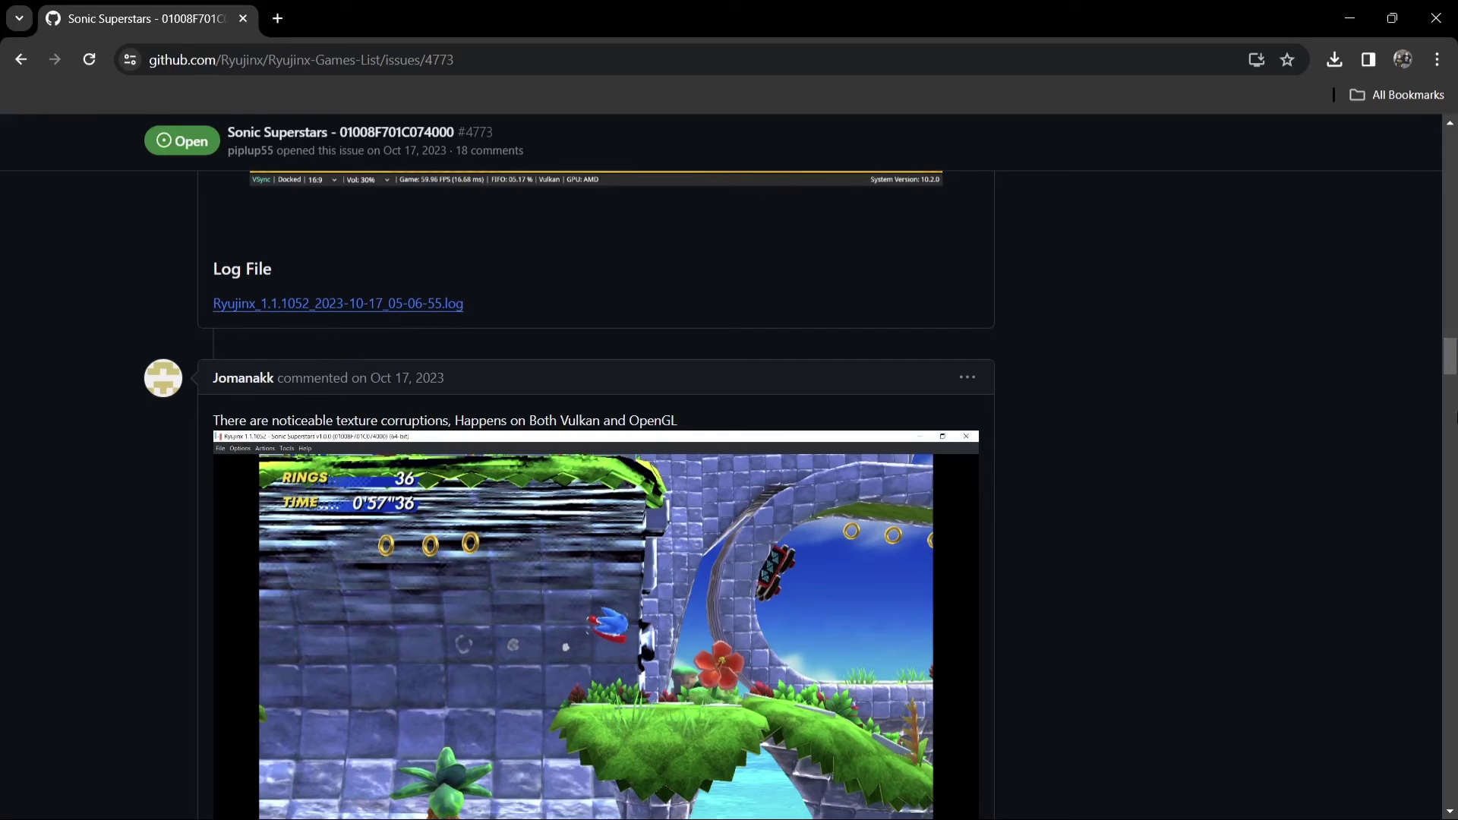
scroll(1453, 384, down, 3)
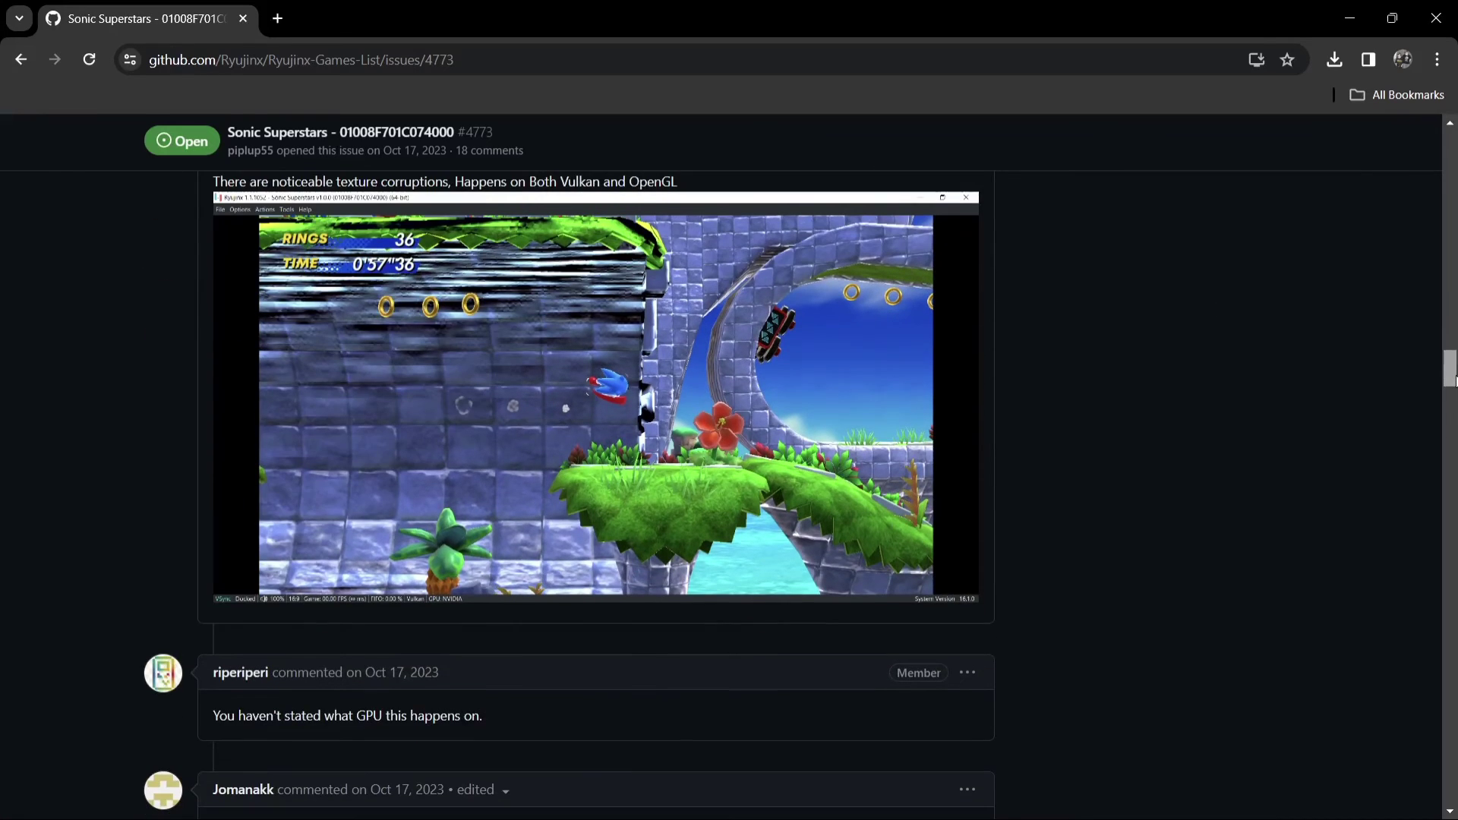